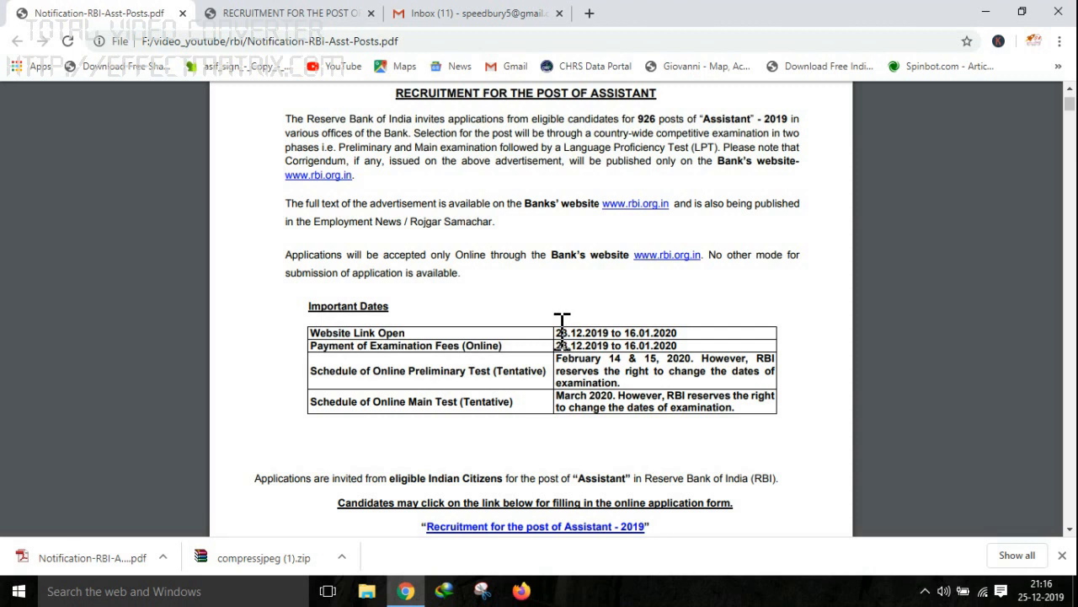
Review the introduction and the Important Dates table on the first page of the recruitment notification.
{"action": "left_click_drag", "start_coordinate": [559, 335], "coordinate": [600, 333]}
{"action": "left_click", "coordinate": [683, 336]}
{"action": "left_click_drag", "start_coordinate": [463, 346], "coordinate": [498, 345]}
{"action": "left_click", "coordinate": [510, 363]}
{"action": "scroll", "coordinate": [404, 404], "scroll_direction": "down", "scroll_amount": 3}
{"action": "scroll", "coordinate": [389, 362], "scroll_direction": "up", "scroll_amount": 6}
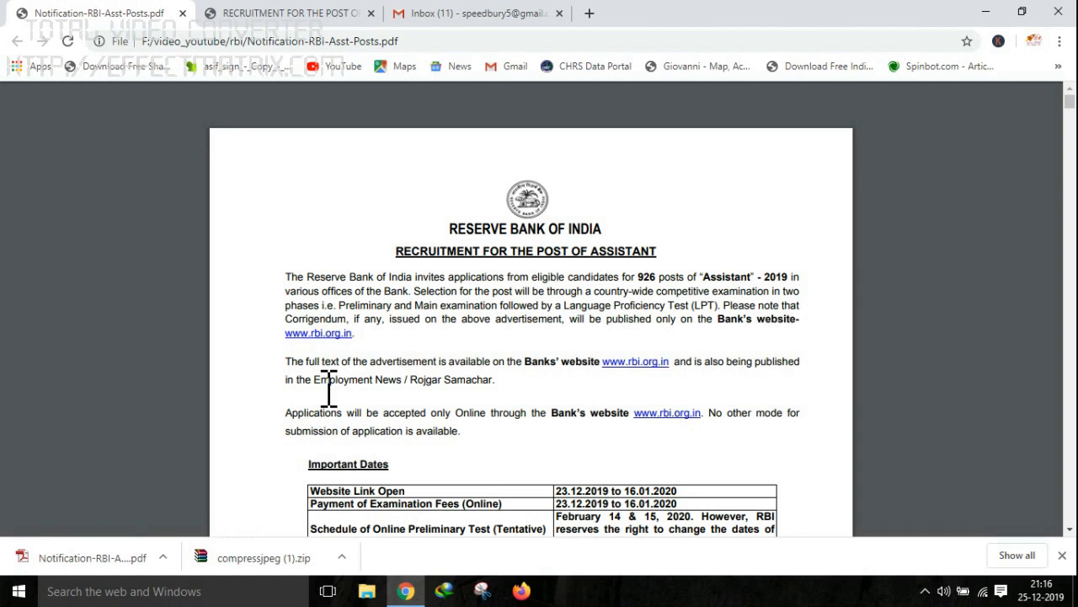
{"action": "scroll", "coordinate": [357, 385], "scroll_direction": "down", "scroll_amount": 3}
{"action": "scroll", "coordinate": [356, 380], "scroll_direction": "up", "scroll_amount": 3}
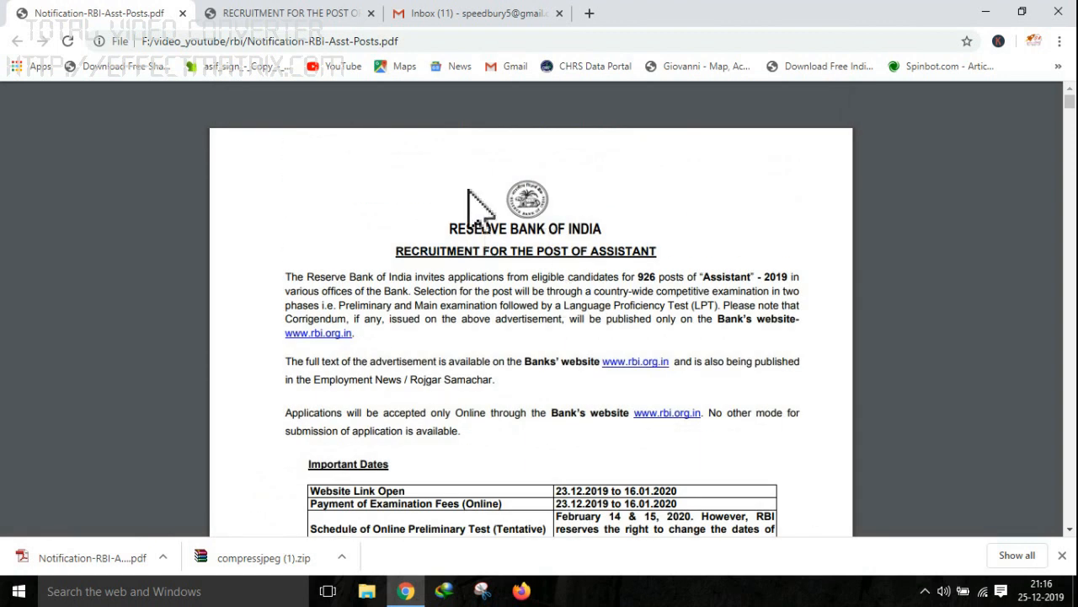
{"action": "scroll", "coordinate": [341, 348], "scroll_direction": "down", "scroll_amount": 3}
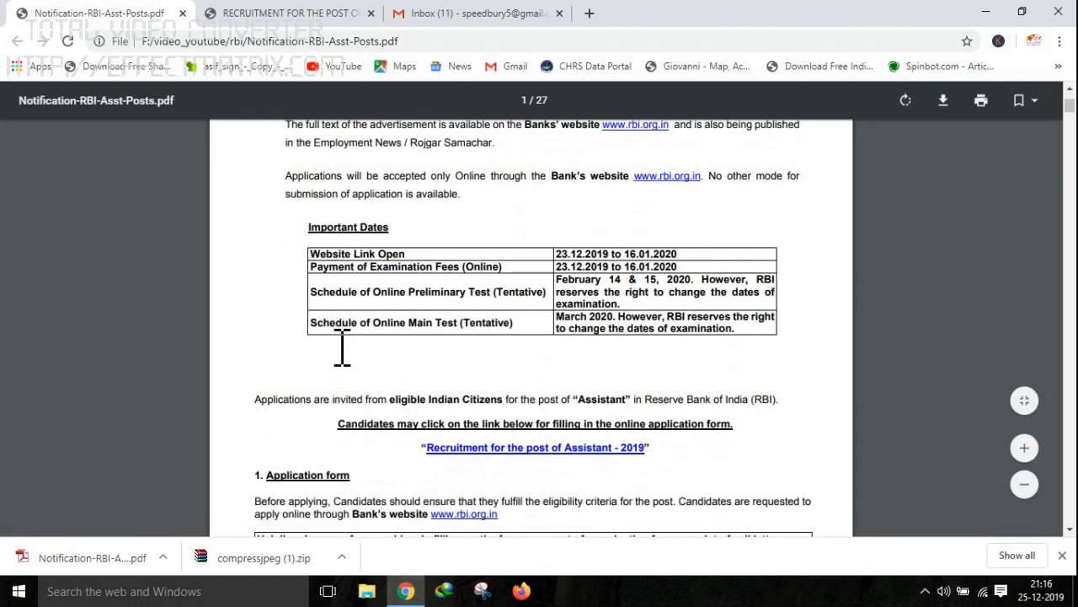
Examine the office-wise vacancy table by category, including the EWS column, on page 2 of the notification.
{"action": "scroll", "coordinate": [341, 348], "scroll_direction": "down", "scroll_amount": 10}
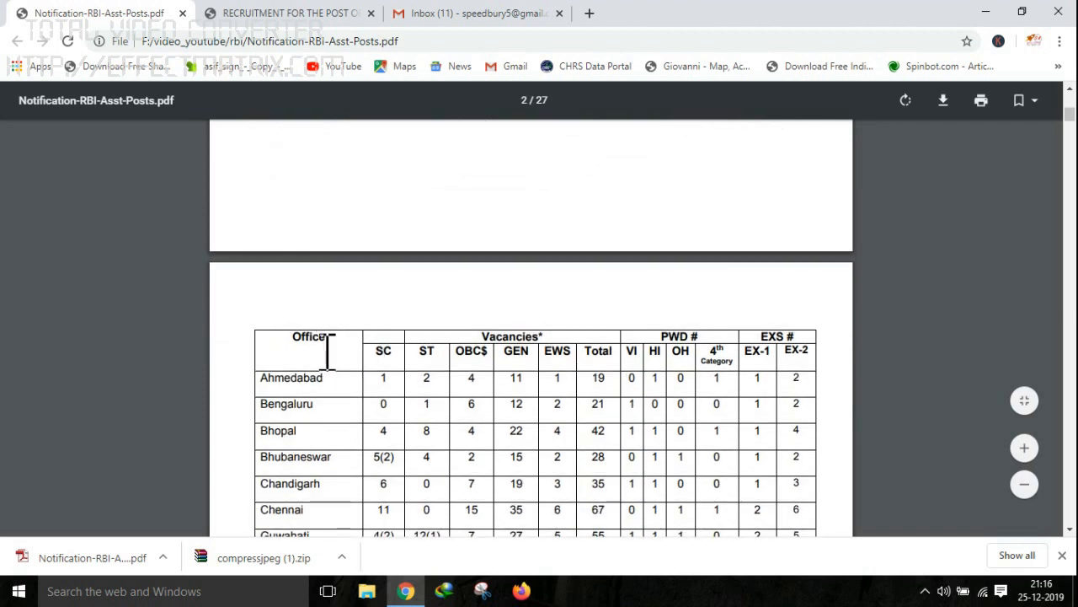
{"action": "scroll", "coordinate": [327, 350], "scroll_direction": "down", "scroll_amount": 2}
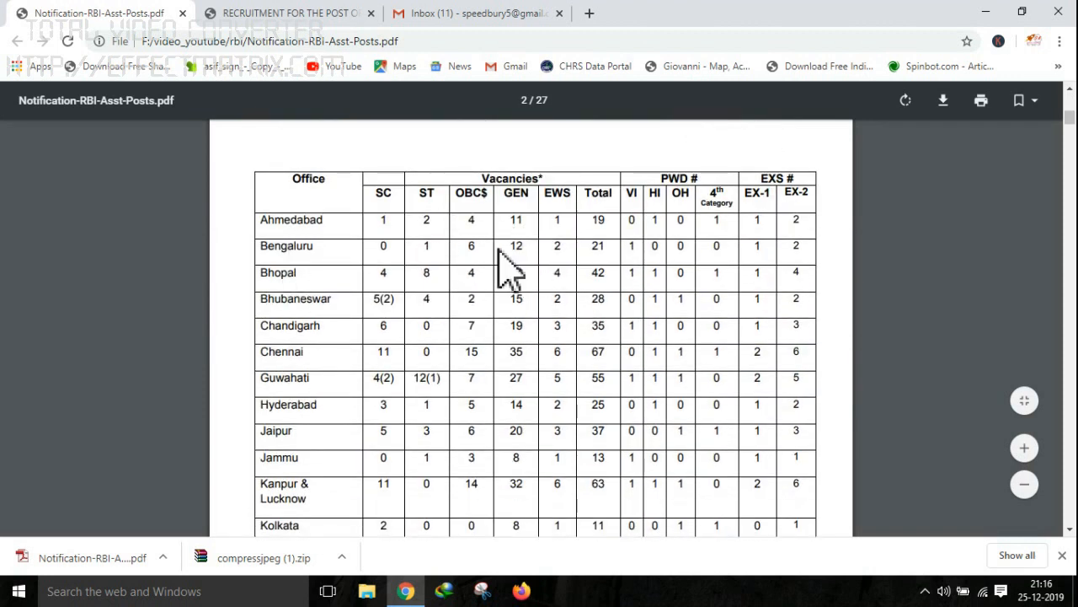
{"action": "left_click_drag", "start_coordinate": [552, 190], "coordinate": [581, 194]}
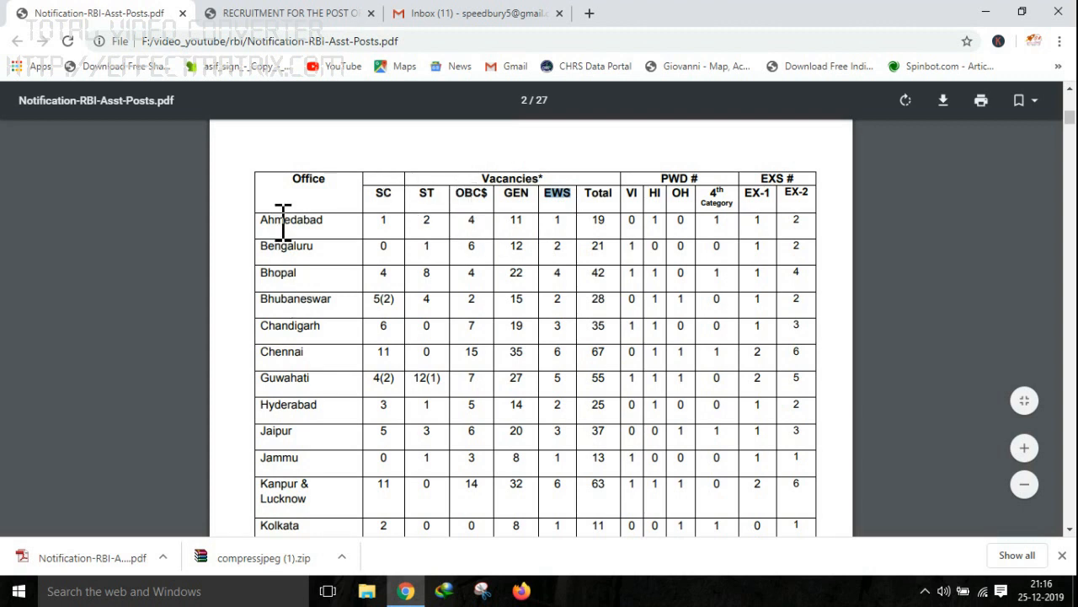
{"action": "scroll", "coordinate": [284, 278], "scroll_direction": "down", "scroll_amount": 5}
{"action": "scroll", "coordinate": [294, 360], "scroll_direction": "up", "scroll_amount": 1}
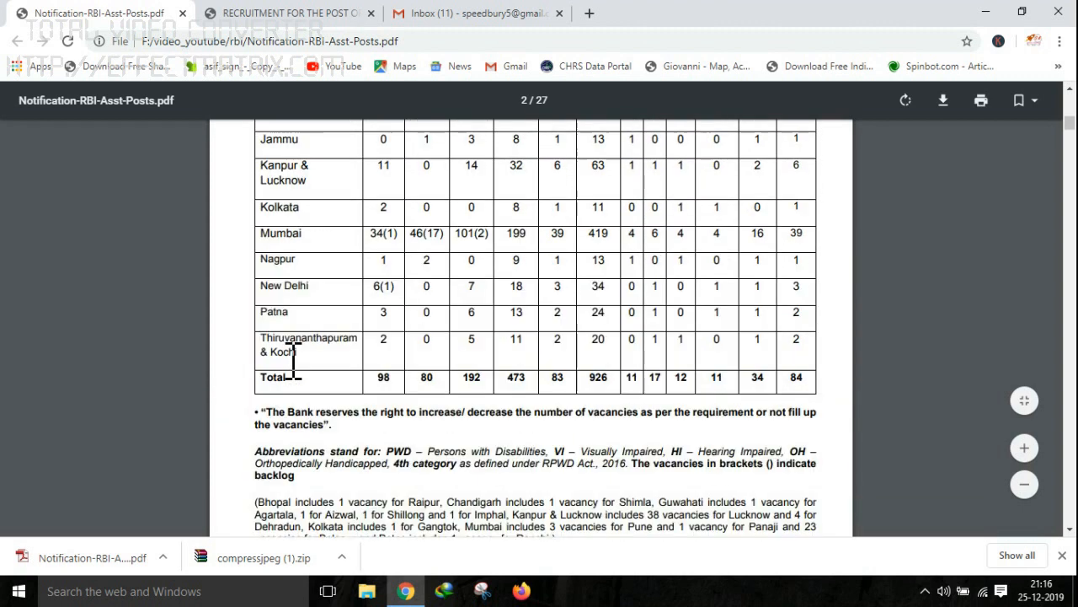
{"action": "scroll", "coordinate": [309, 289], "scroll_direction": "up", "scroll_amount": 5}
{"action": "scroll", "coordinate": [313, 291], "scroll_direction": "down", "scroll_amount": 7}
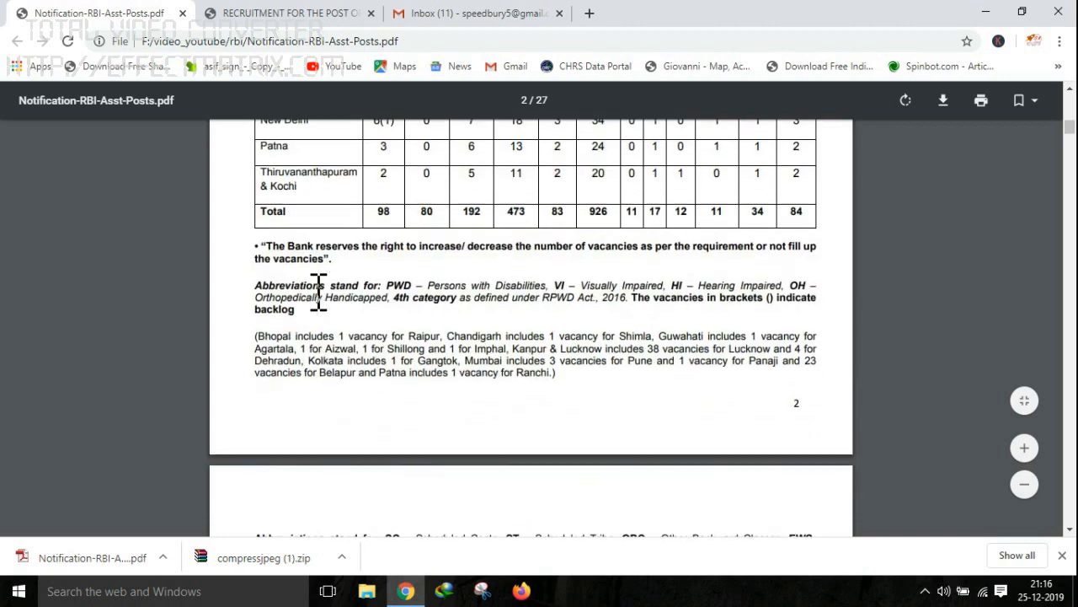
Skim the notification's pages on definitions and physical requirements for disability categories, and return to its beginning.
{"action": "scroll", "coordinate": [318, 292], "scroll_direction": "down", "scroll_amount": 20}
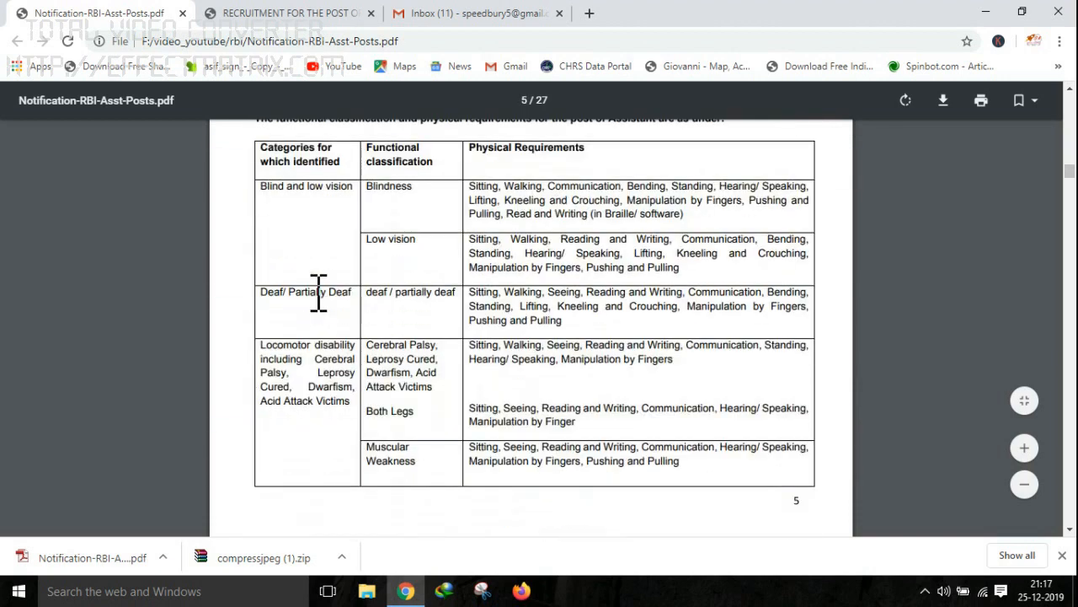
{"action": "scroll", "coordinate": [318, 292], "scroll_direction": "down", "scroll_amount": 2}
{"action": "scroll", "coordinate": [319, 292], "scroll_direction": "up", "scroll_amount": 15}
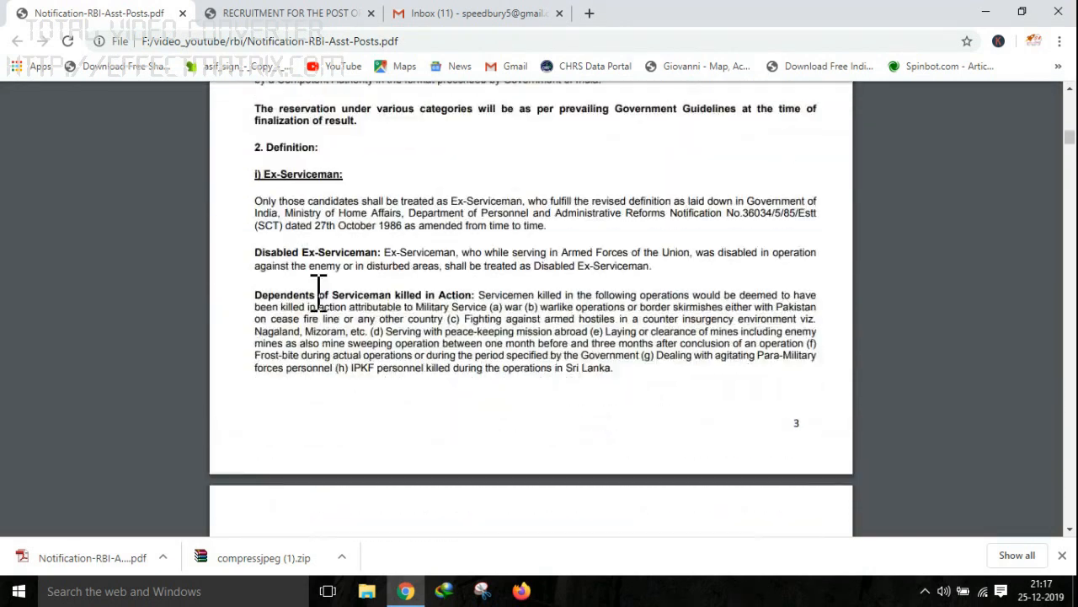
{"action": "scroll", "coordinate": [319, 292], "scroll_direction": "up", "scroll_amount": 20}
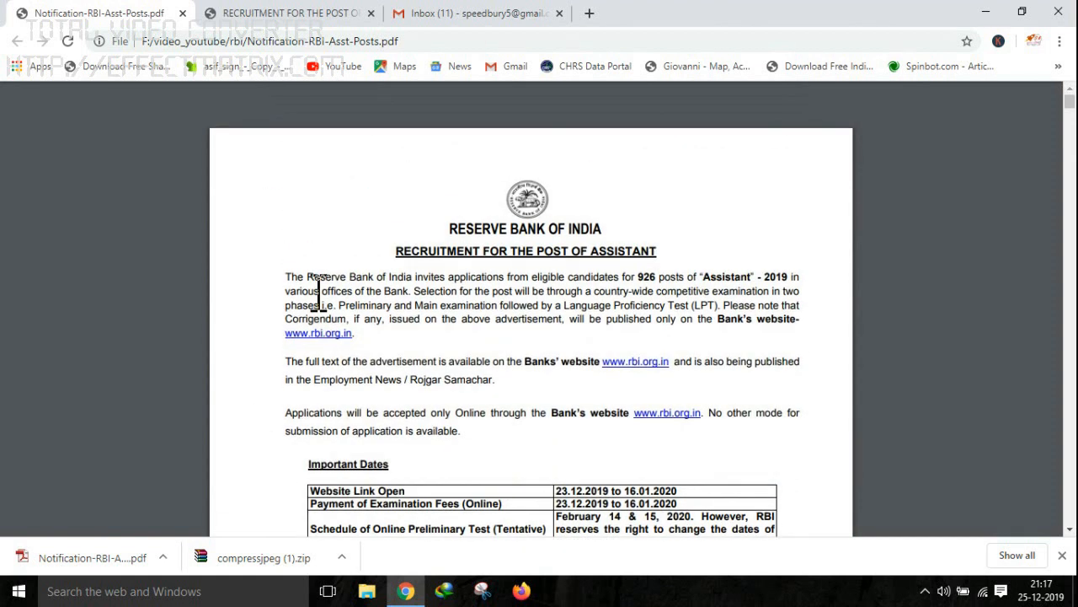
Switch to the Assistant recruitment site, start a new registration and continue past the important points notice.
{"action": "left_click", "coordinate": [286, 12]}
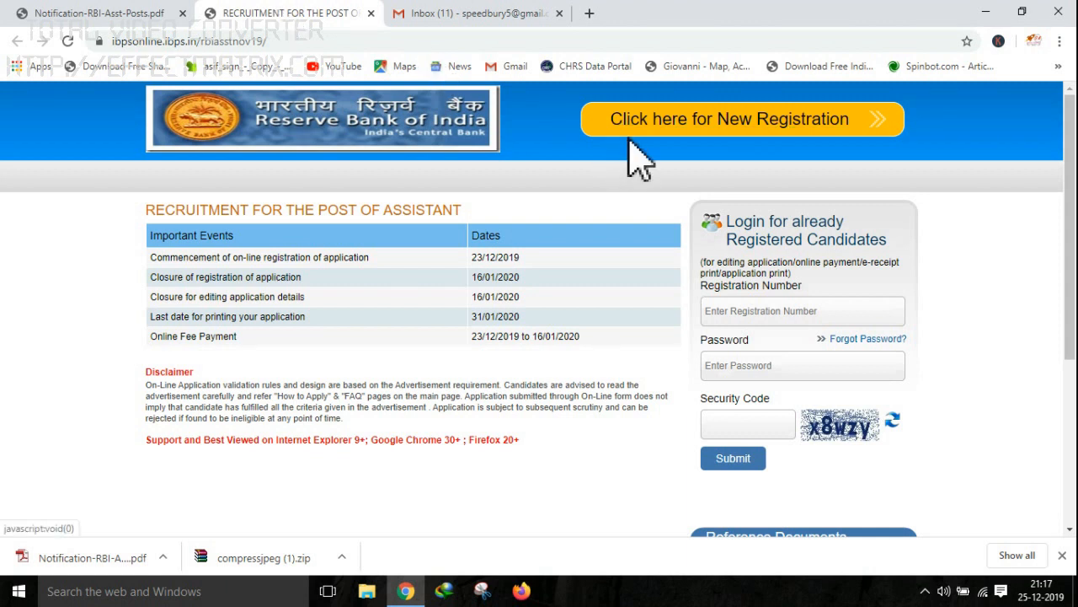
{"action": "left_click", "coordinate": [749, 120]}
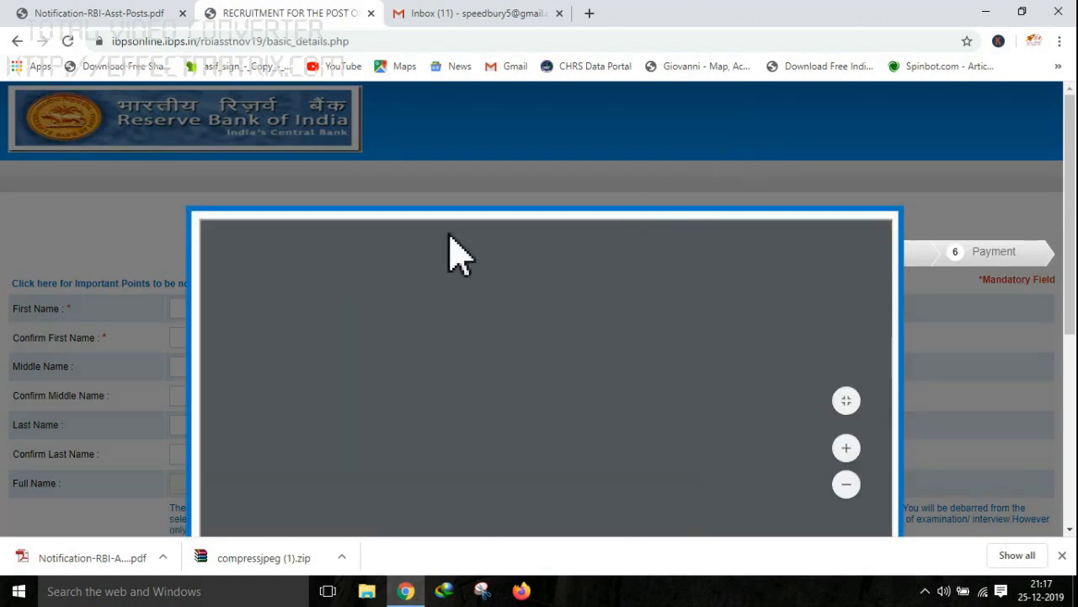
{"action": "scroll", "coordinate": [394, 426], "scroll_direction": "down", "scroll_amount": 20}
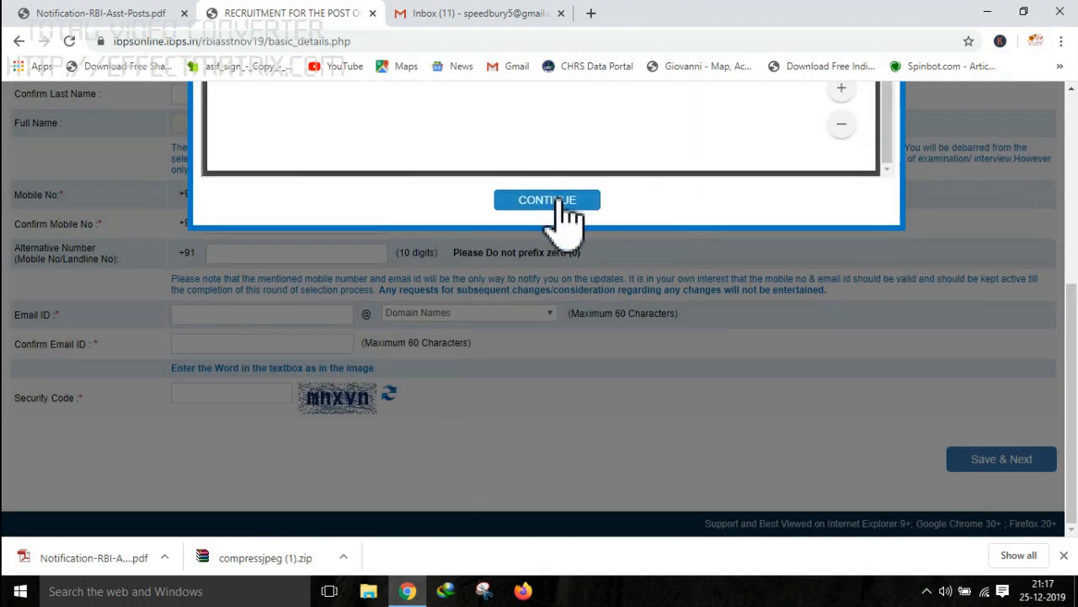
{"action": "left_click", "coordinate": [557, 202]}
Fill in and confirm the candidate's first name and last name, leaving the middle name blank.
{"action": "scroll", "coordinate": [472, 220], "scroll_direction": "up", "scroll_amount": 3}
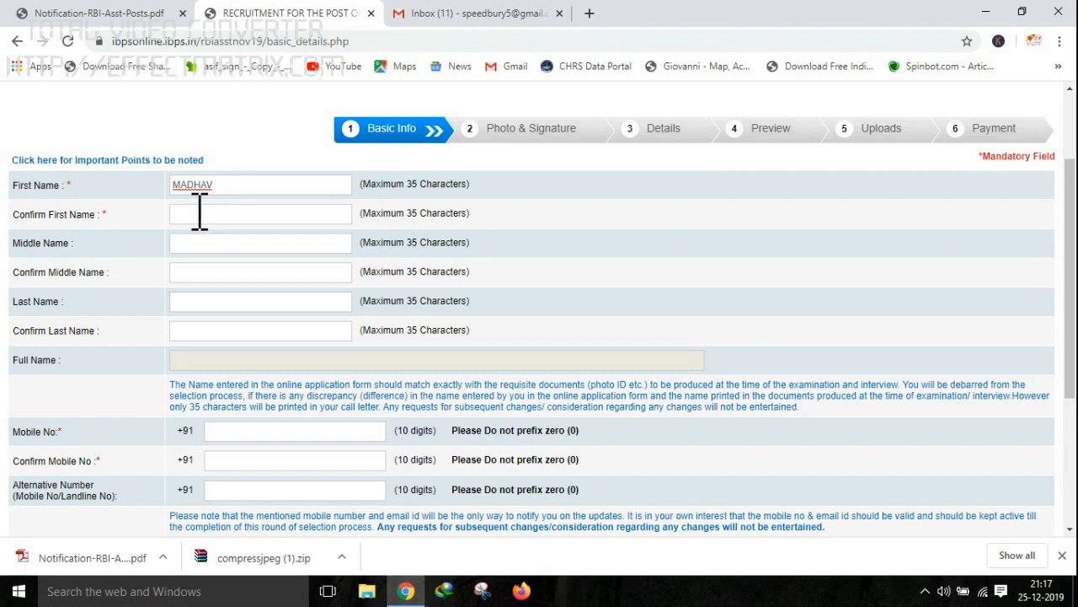
{"action": "left_click", "coordinate": [202, 215]}
{"action": "type", "text": "MADHAV"}
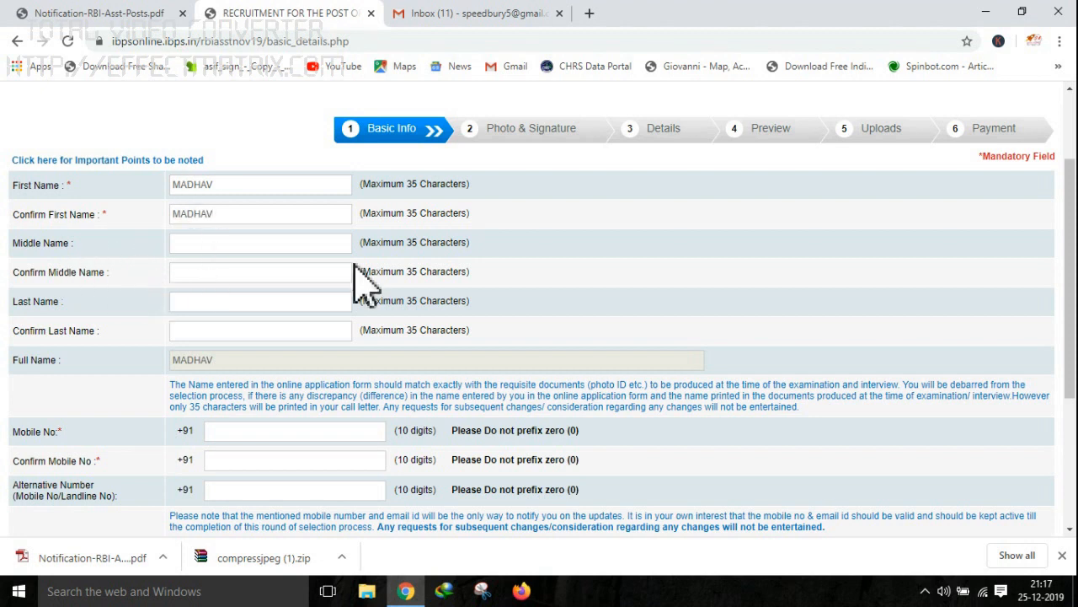
{"action": "left_click", "coordinate": [205, 308]}
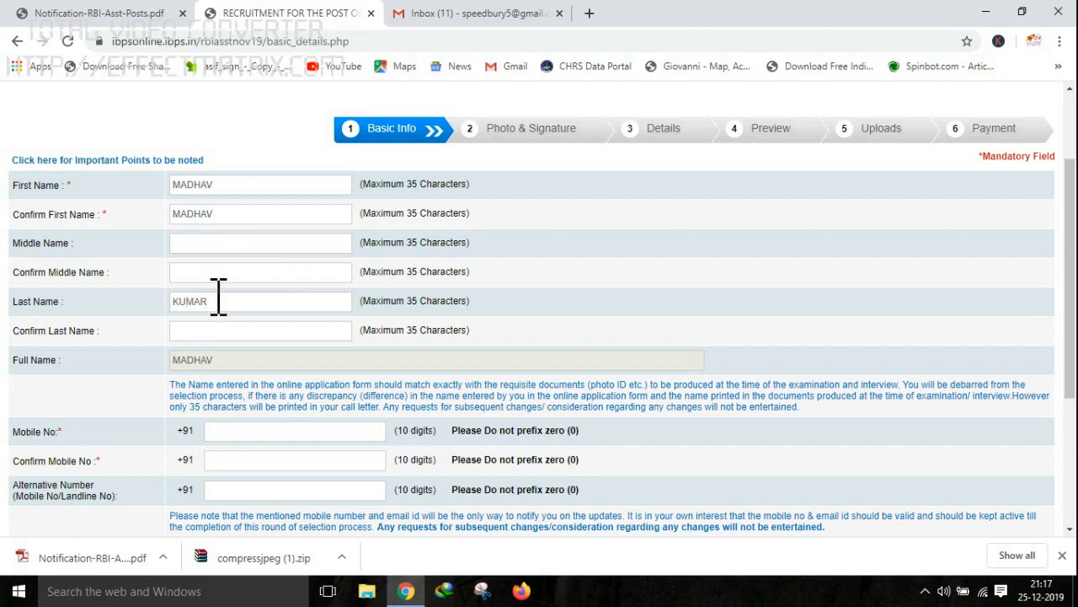
{"action": "key", "text": "ctrl+a"}
{"action": "left_click", "coordinate": [217, 330]}
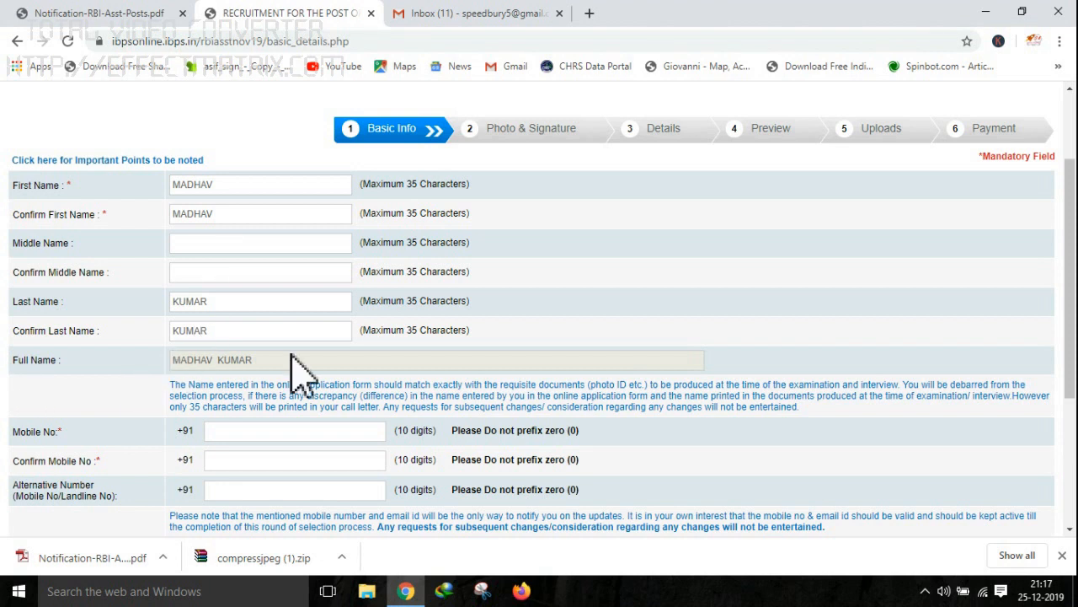
Enter the candidate's 10-digit mobile number and repeat it in the confirmation field.
{"action": "scroll", "coordinate": [118, 396], "scroll_direction": "down", "scroll_amount": 2}
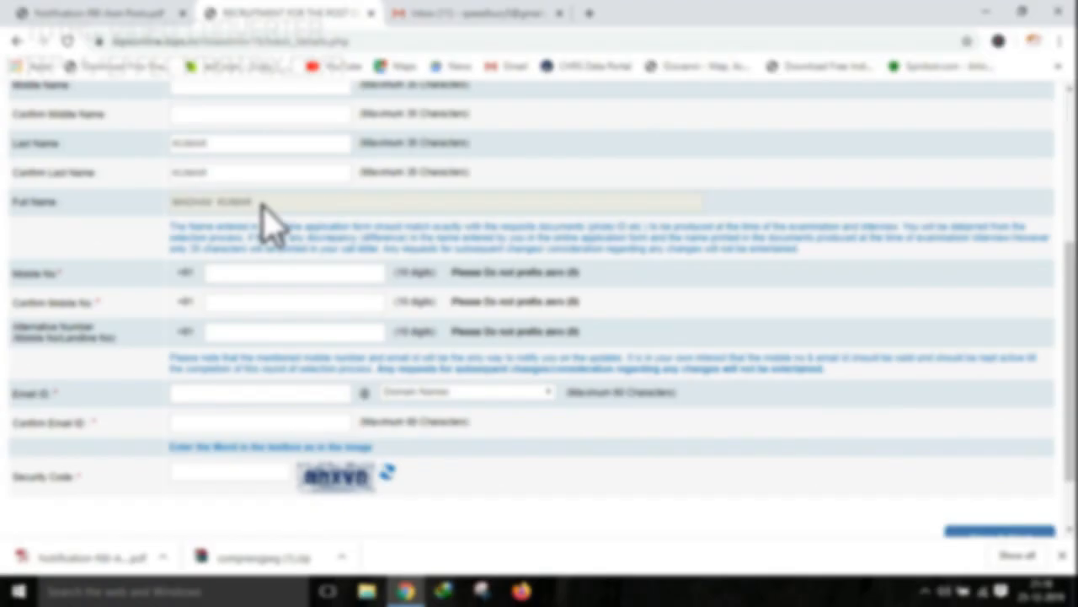
{"action": "left_click", "coordinate": [253, 277]}
{"action": "left_click", "coordinate": [155, 277]}
{"action": "left_click", "coordinate": [241, 281]}
{"action": "type", "text": "9"}
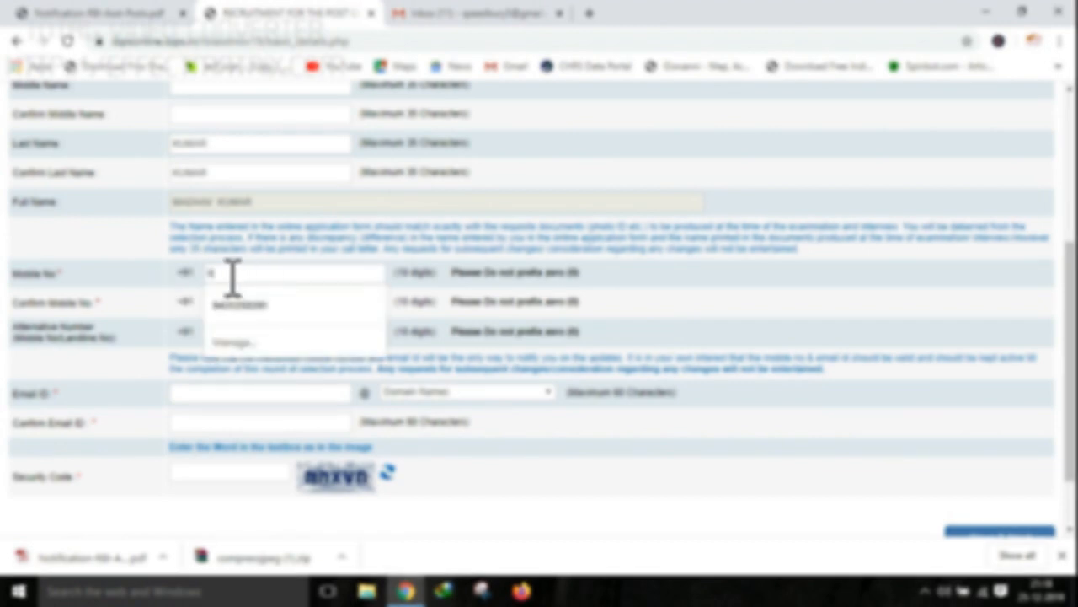
{"action": "type", "text": "99999"}
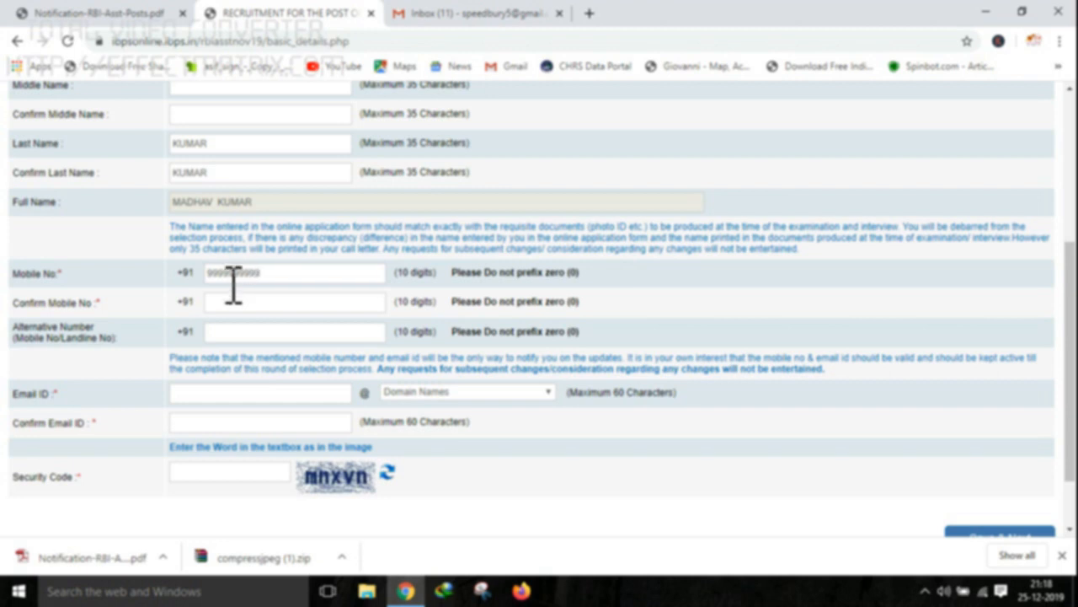
{"action": "left_click", "coordinate": [234, 301]}
{"action": "type", "text": "9"}
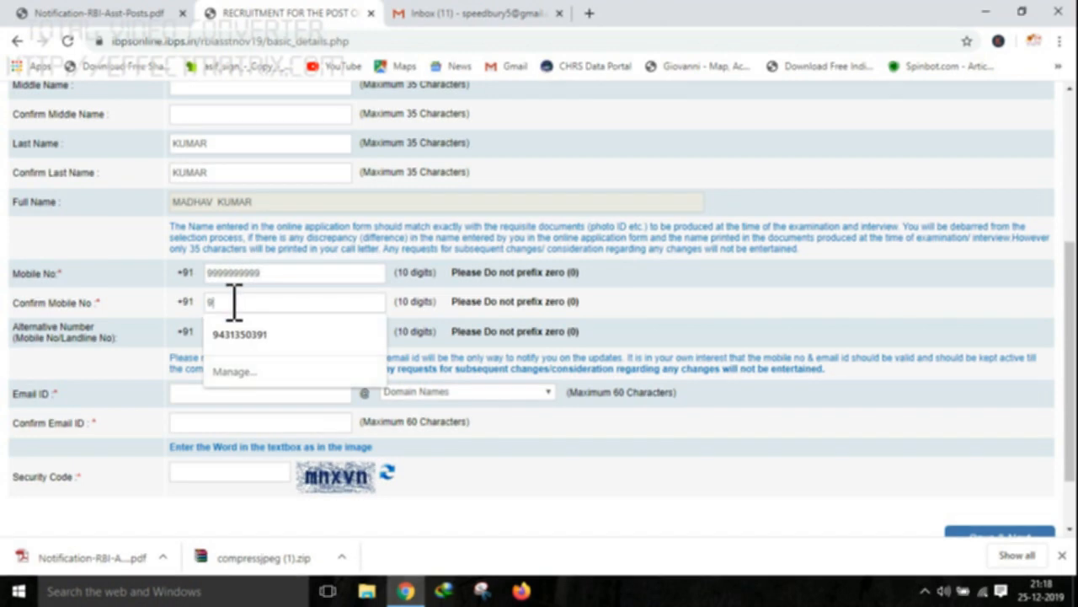
{"action": "type", "text": "999999999"}
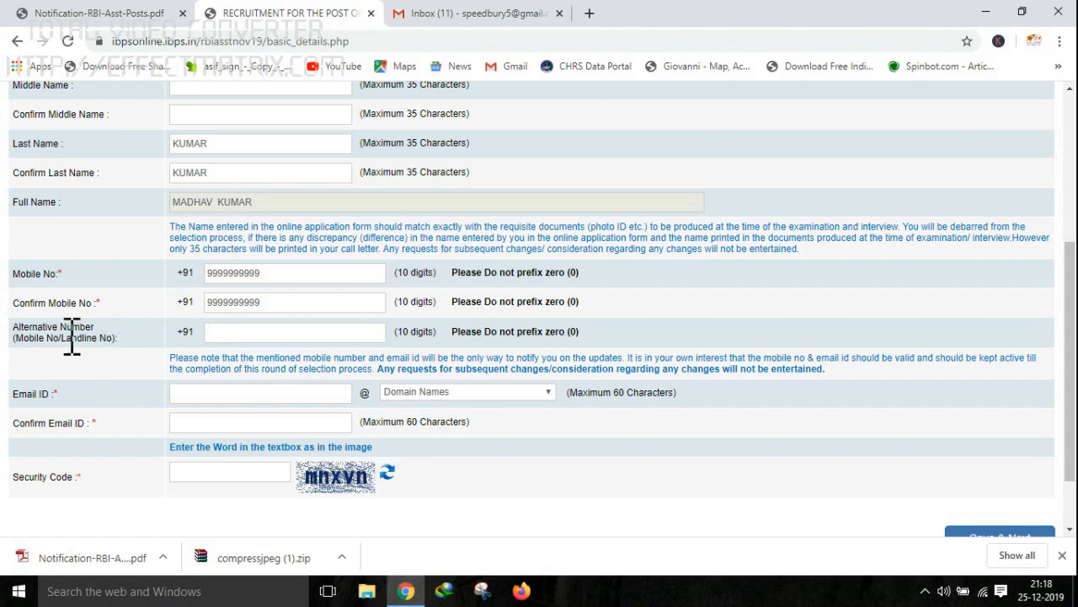
Enter the candidate's email ID with the gmail.com domain and repeat the full address in the confirmation field.
{"action": "scroll", "coordinate": [81, 379], "scroll_direction": "down", "scroll_amount": 2}
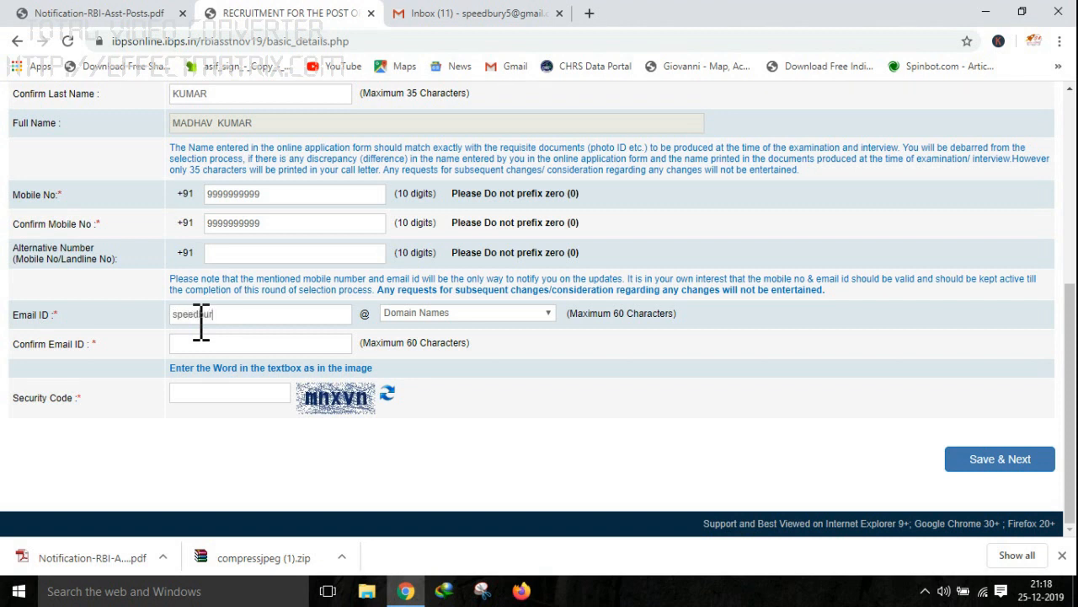
{"action": "double_click", "coordinate": [200, 315]}
{"action": "left_click", "coordinate": [500, 314]}
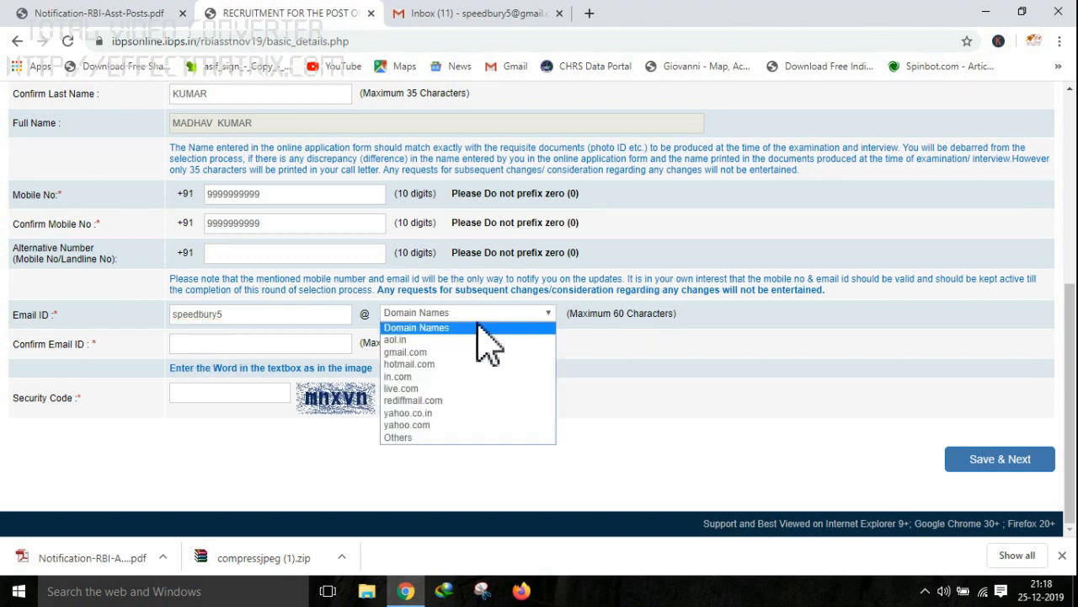
{"action": "left_click", "coordinate": [435, 353]}
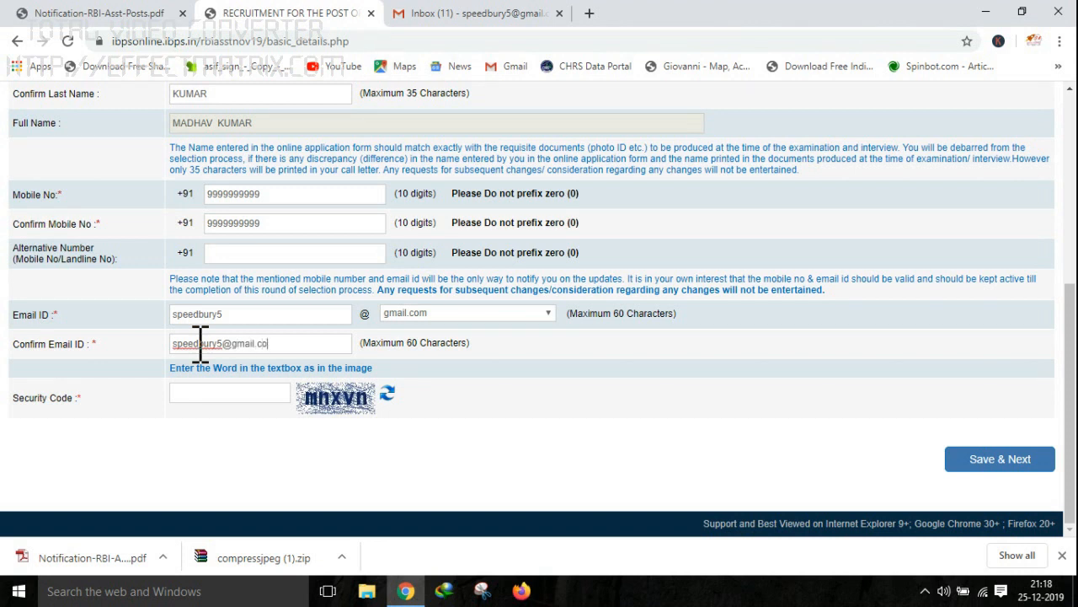
{"action": "left_click", "coordinate": [563, 398]}
Enter the security code from the image, save the basic details and confirm that the entered data is correct.
{"action": "left_click", "coordinate": [211, 393]}
{"action": "left_click", "coordinate": [1003, 455]}
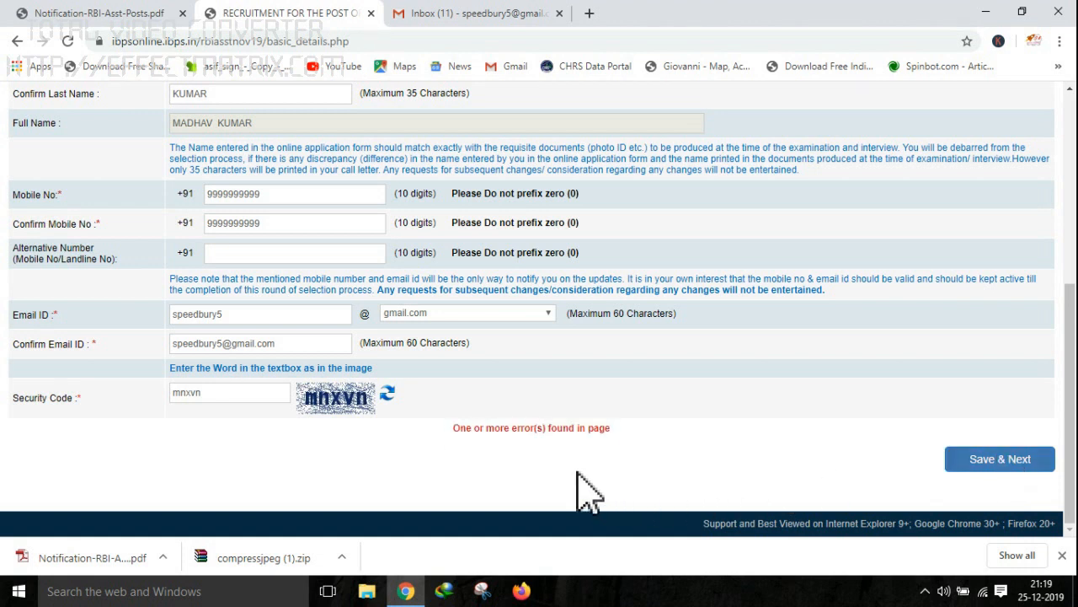
{"action": "scroll", "coordinate": [573, 434], "scroll_direction": "up", "scroll_amount": 3}
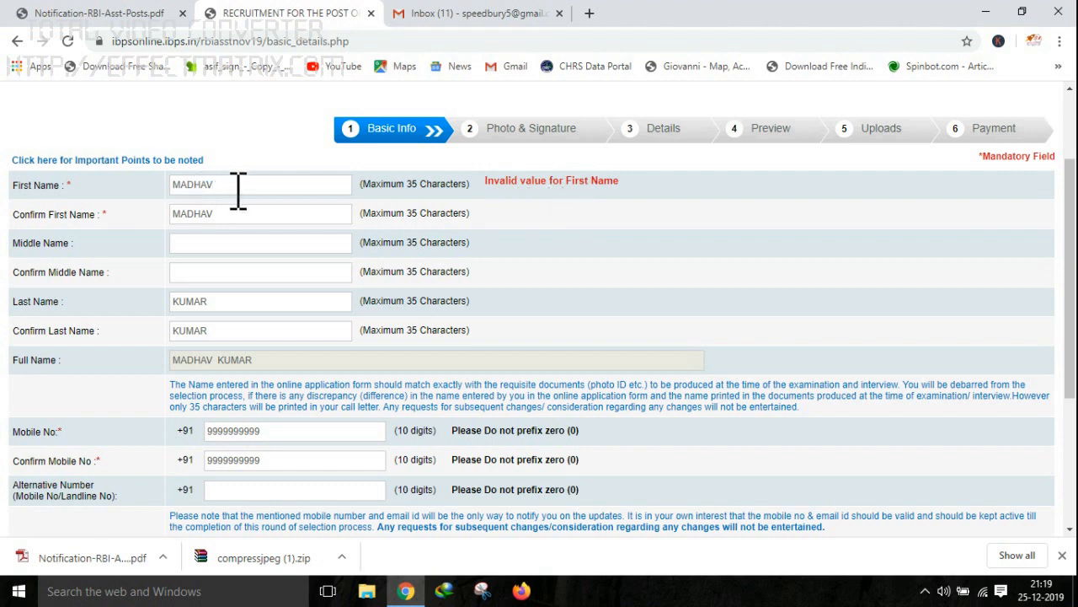
{"action": "scroll", "coordinate": [658, 346], "scroll_direction": "down", "scroll_amount": 3}
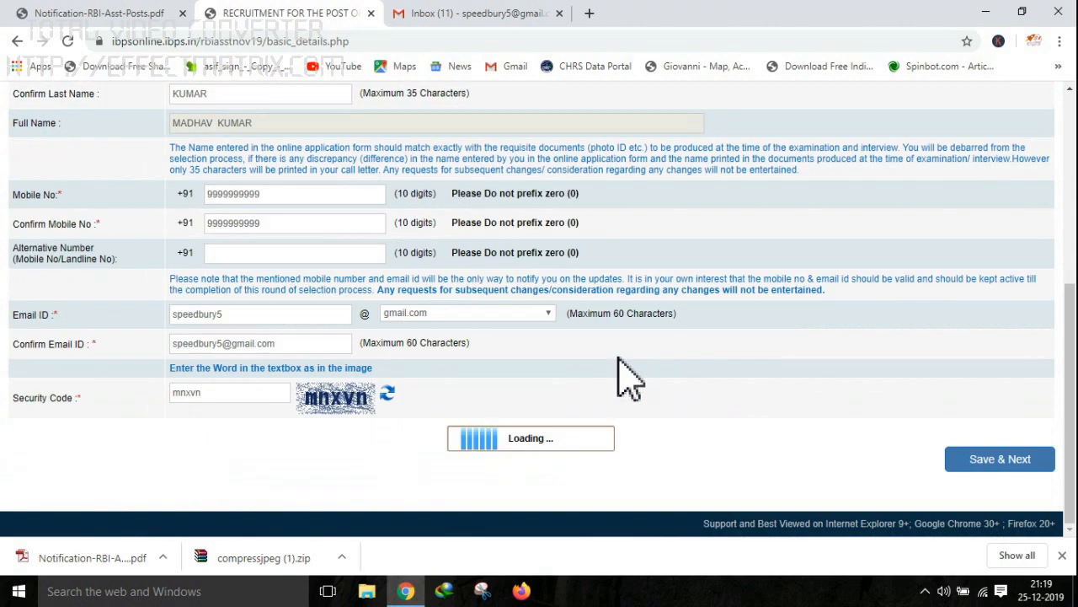
{"action": "left_click", "coordinate": [1003, 460]}
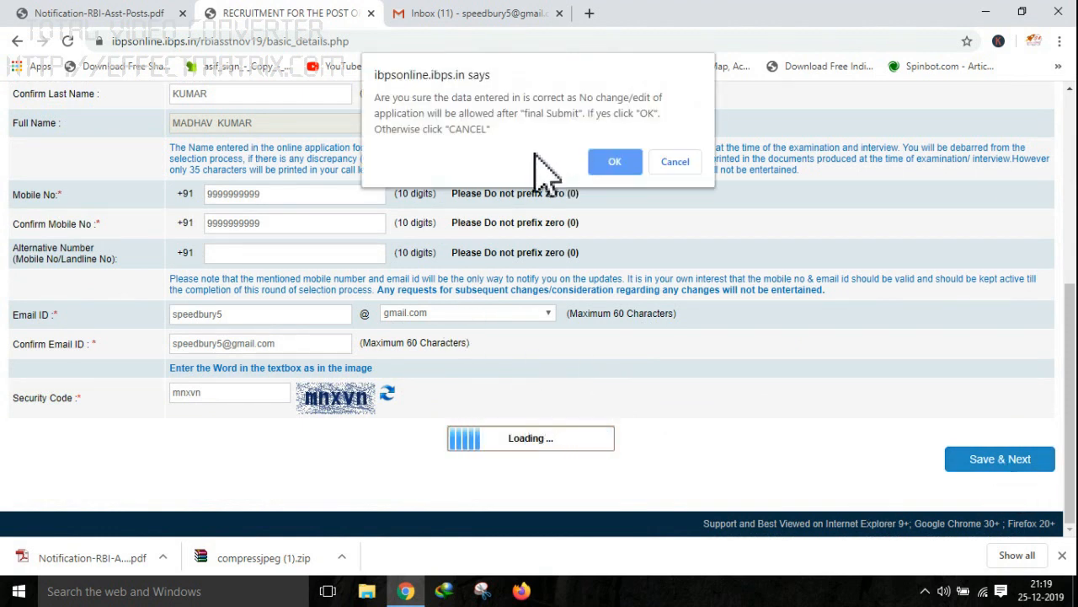
{"action": "left_click", "coordinate": [610, 162]}
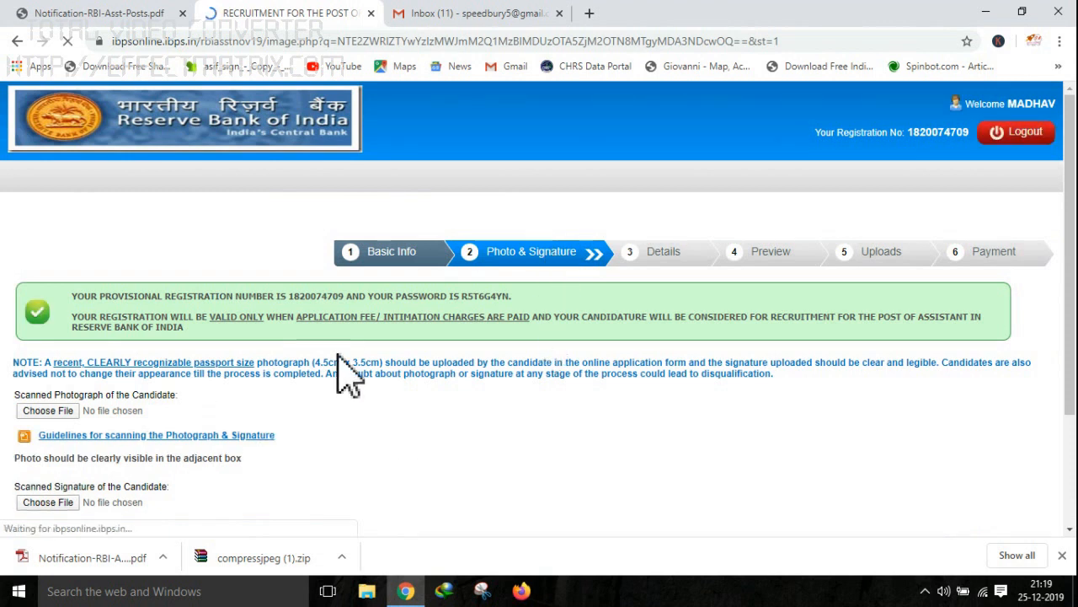
Review the message with the provisional registration number and password on the Photo & Signature page.
{"action": "scroll", "coordinate": [368, 396], "scroll_direction": "down", "scroll_amount": 1}
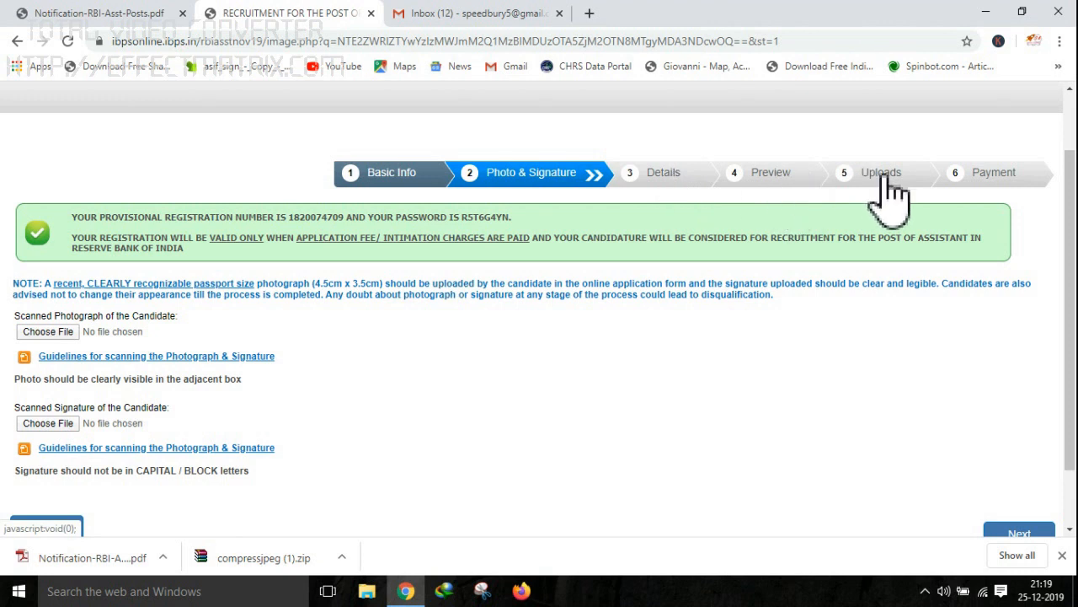
{"action": "scroll", "coordinate": [388, 324], "scroll_direction": "down", "scroll_amount": 1}
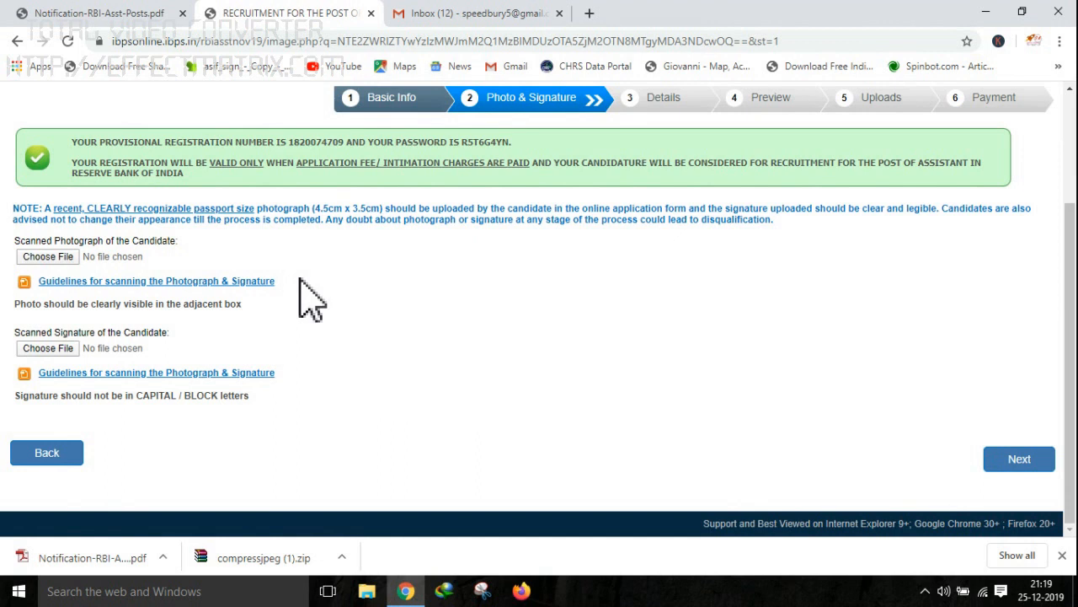
{"action": "left_click_drag", "start_coordinate": [166, 142], "coordinate": [441, 169]}
{"action": "left_click", "coordinate": [148, 244]}
Read the guidelines for scanning and uploading the photograph and signature through to the end, and close them.
{"action": "left_click", "coordinate": [145, 283]}
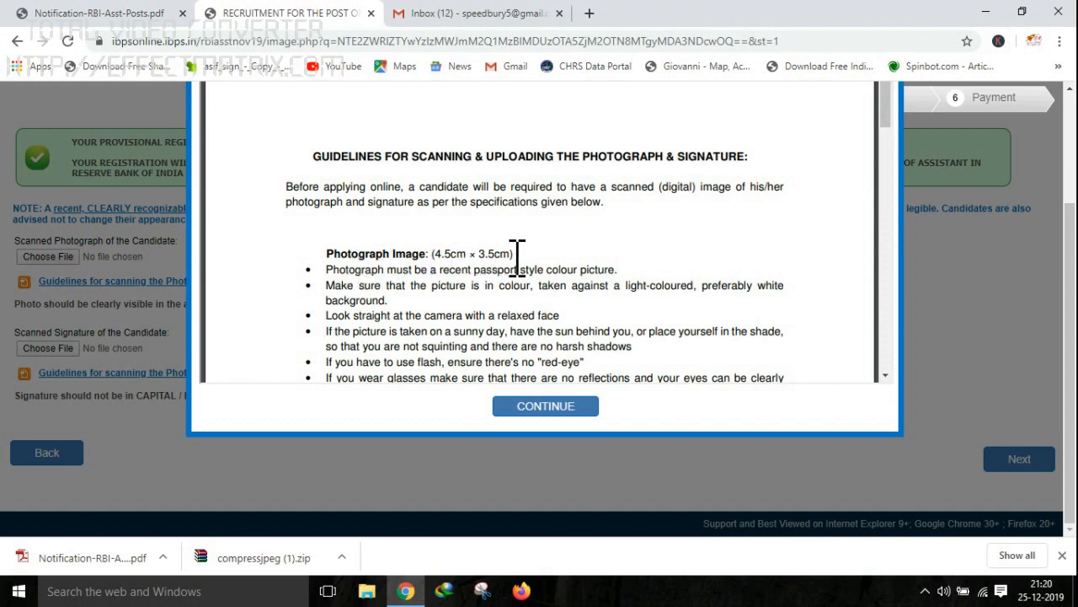
{"action": "scroll", "coordinate": [518, 257], "scroll_direction": "down", "scroll_amount": 10}
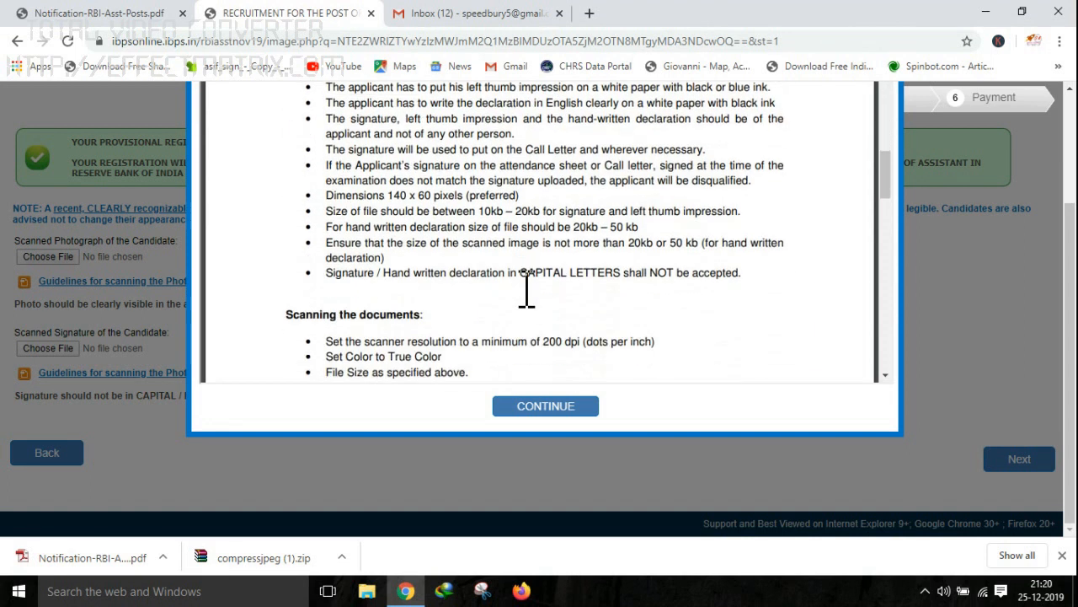
{"action": "scroll", "coordinate": [526, 287], "scroll_direction": "down", "scroll_amount": 10}
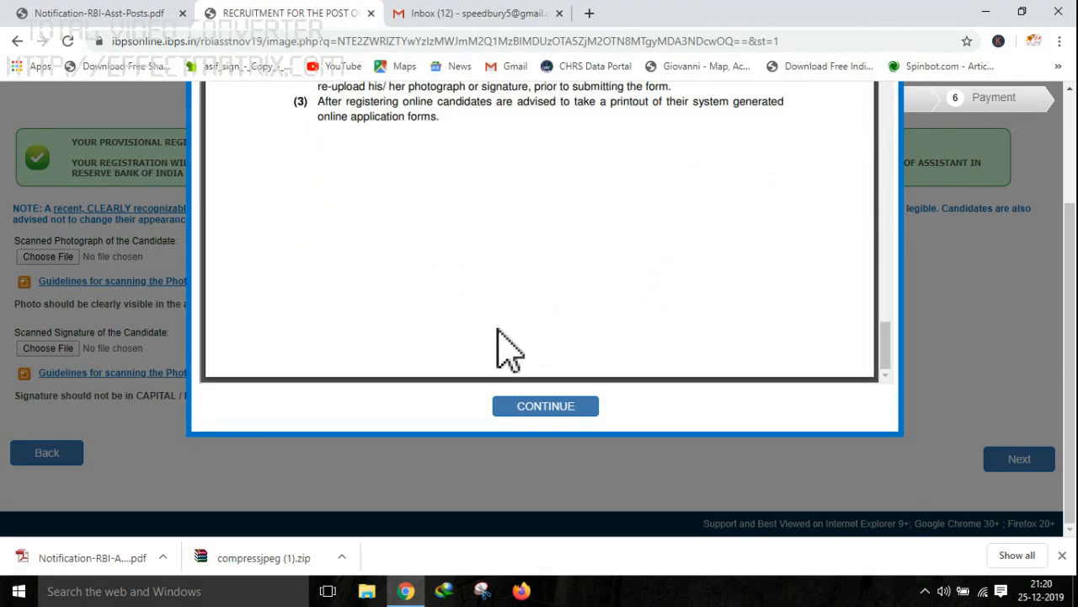
{"action": "left_click", "coordinate": [543, 406]}
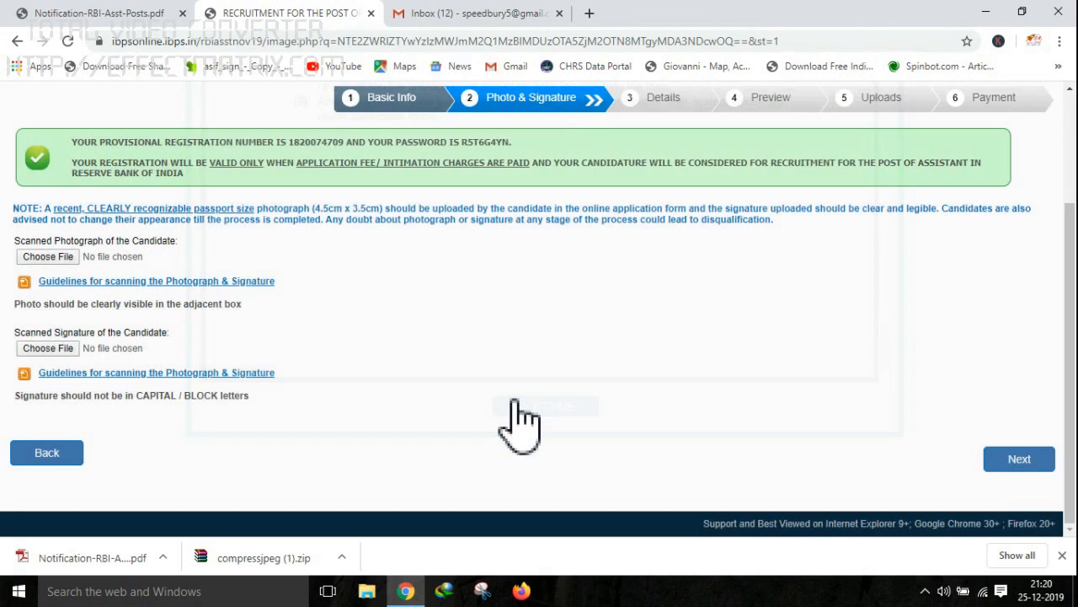
Upload pic.jpg from the rbi folder as the candidate's scanned photograph.
{"action": "left_click", "coordinate": [51, 258]}
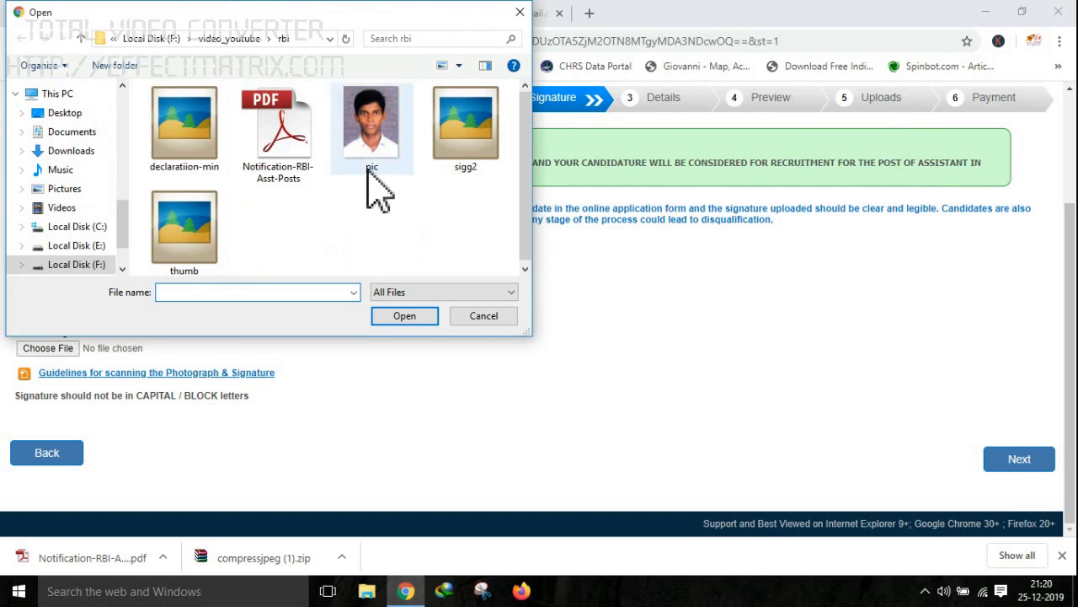
{"action": "left_click", "coordinate": [373, 186]}
{"action": "left_click", "coordinate": [404, 316]}
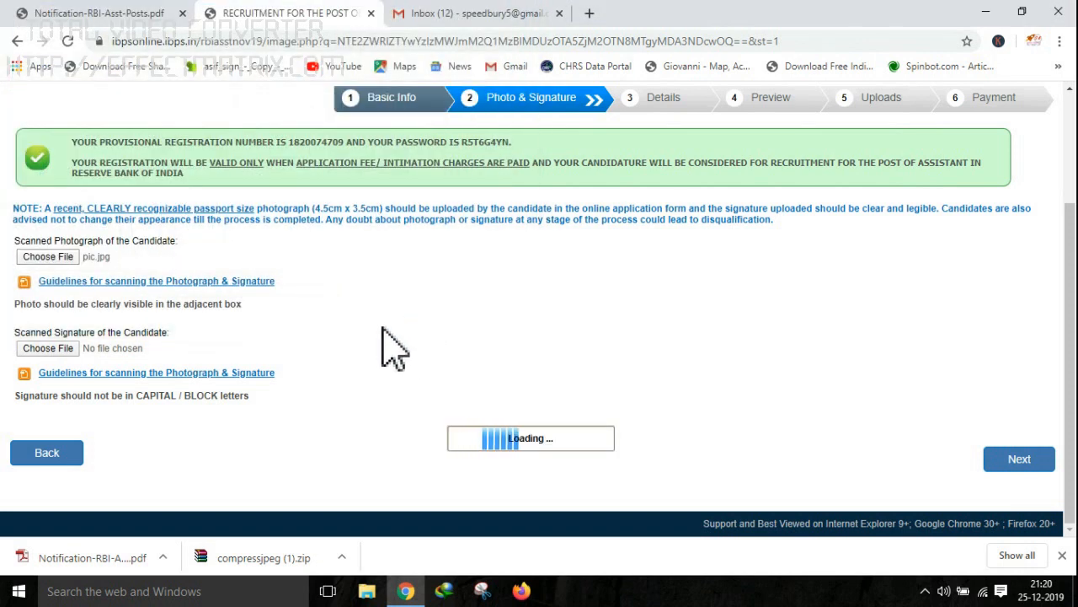
Upload sigg2.JPG as the candidate's scanned signature and proceed to the Details page.
{"action": "scroll", "coordinate": [337, 371], "scroll_direction": "down", "scroll_amount": 2}
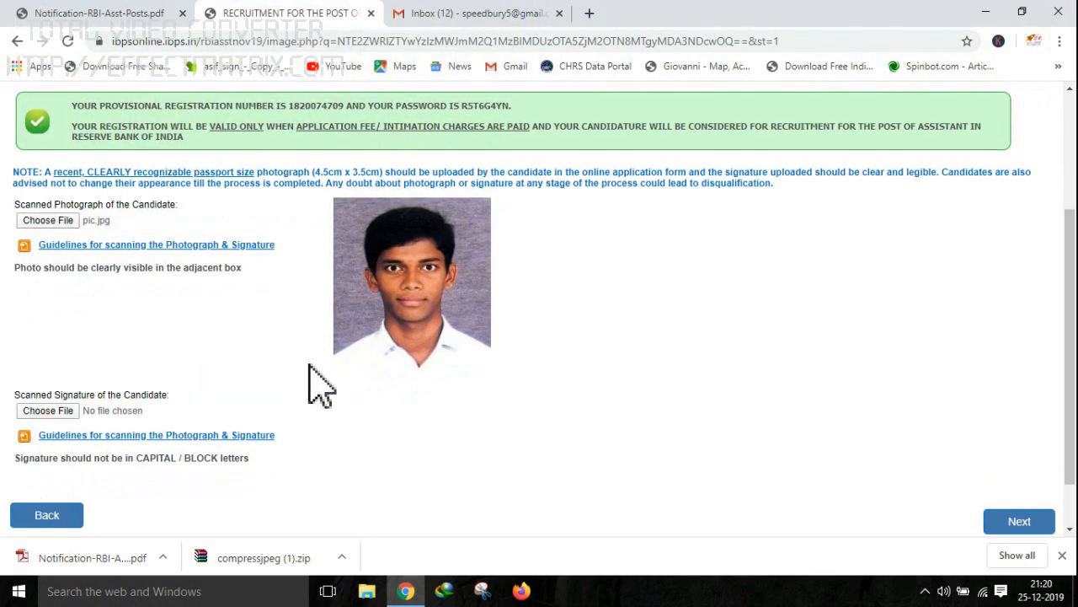
{"action": "left_click", "coordinate": [50, 348]}
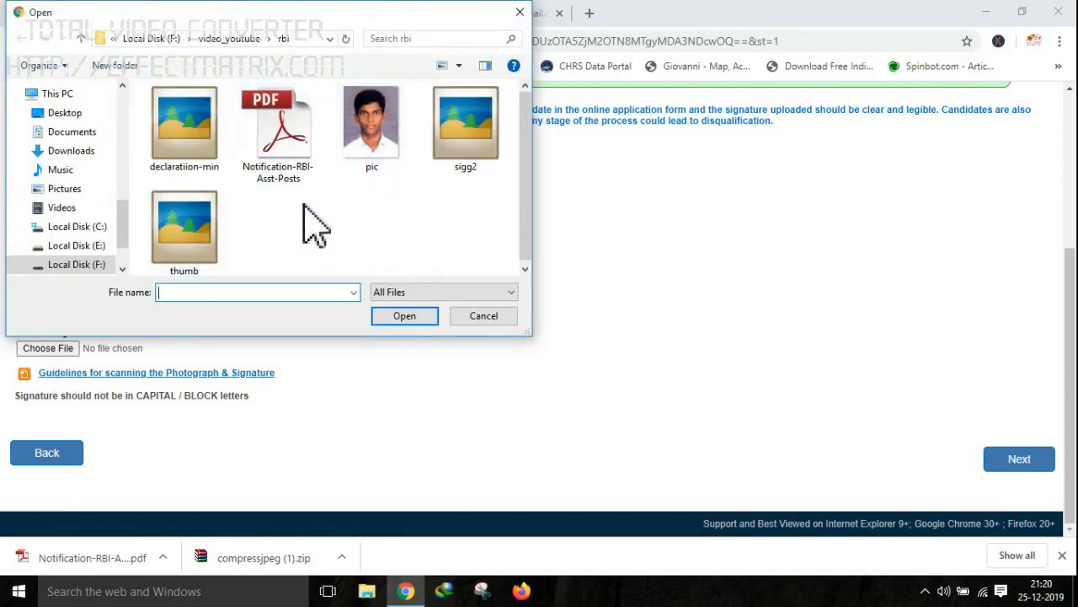
{"action": "left_click", "coordinate": [467, 165]}
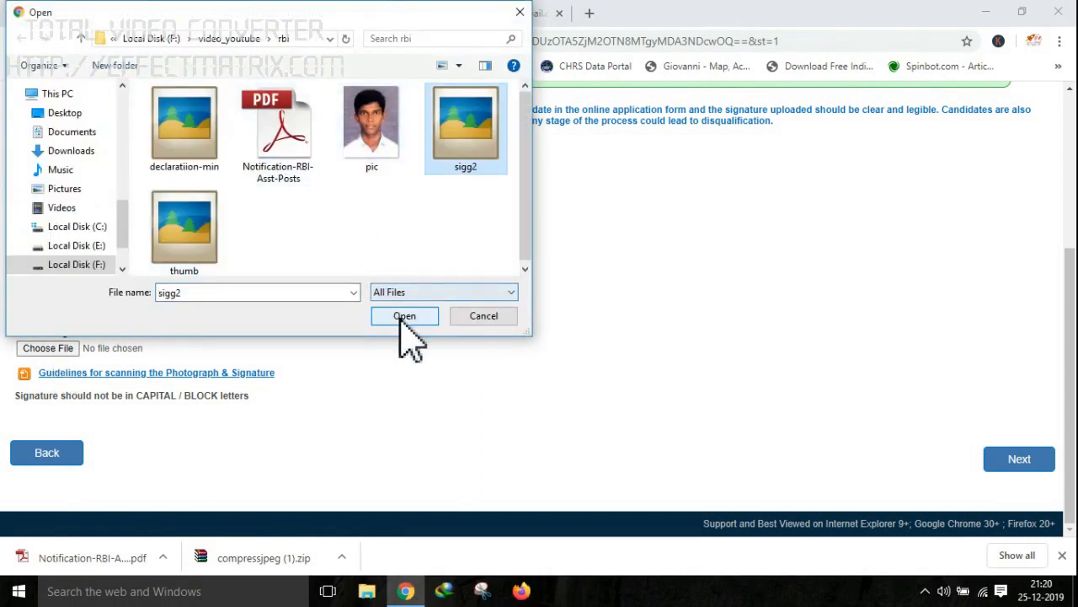
{"action": "left_click", "coordinate": [401, 319]}
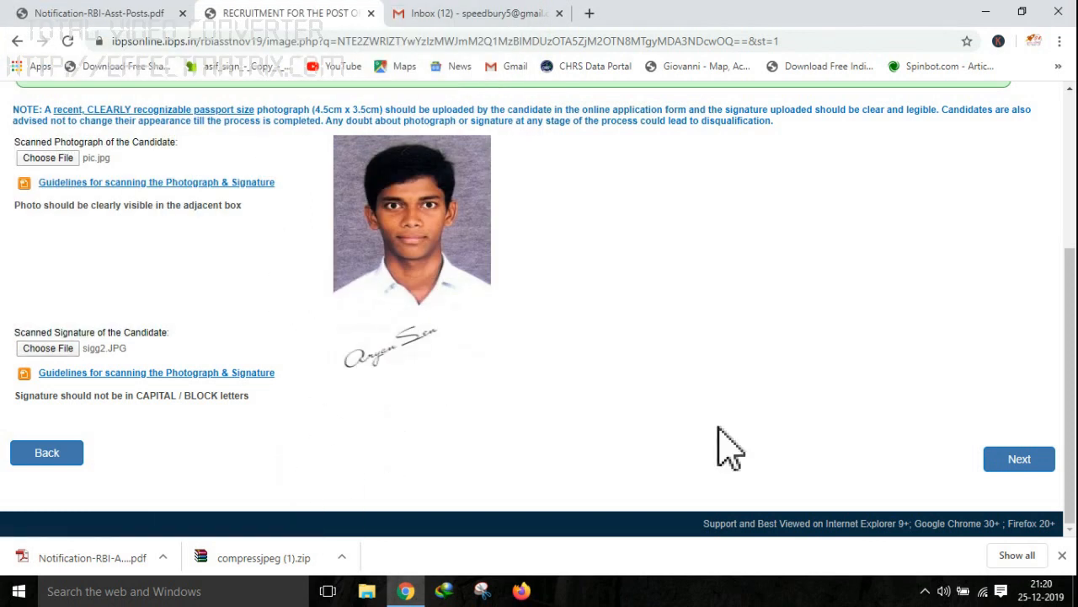
{"action": "left_click", "coordinate": [1017, 461]}
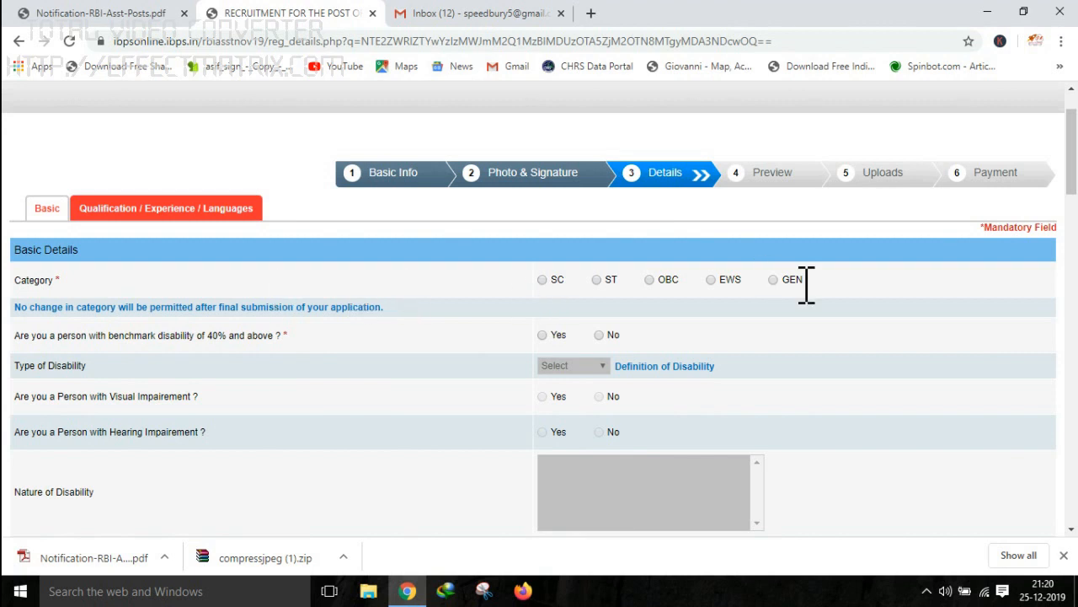
Set the category to EWS, acknowledge the category notice and answer No to benchmark disability of 40% and above.
{"action": "left_click", "coordinate": [711, 280]}
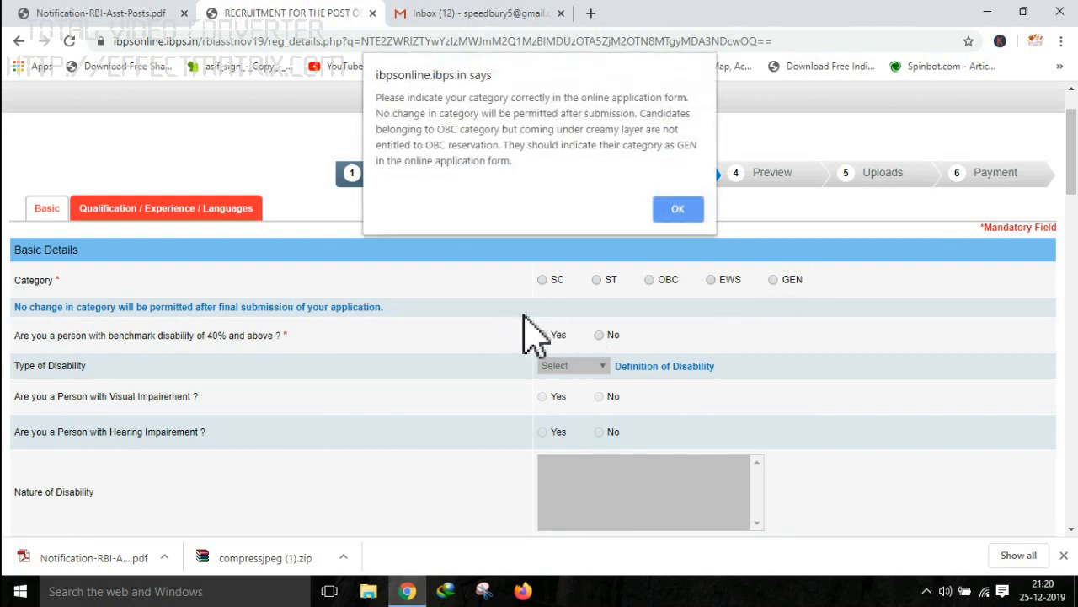
{"action": "left_click", "coordinate": [679, 210]}
{"action": "scroll", "coordinate": [362, 333], "scroll_direction": "down", "scroll_amount": 1}
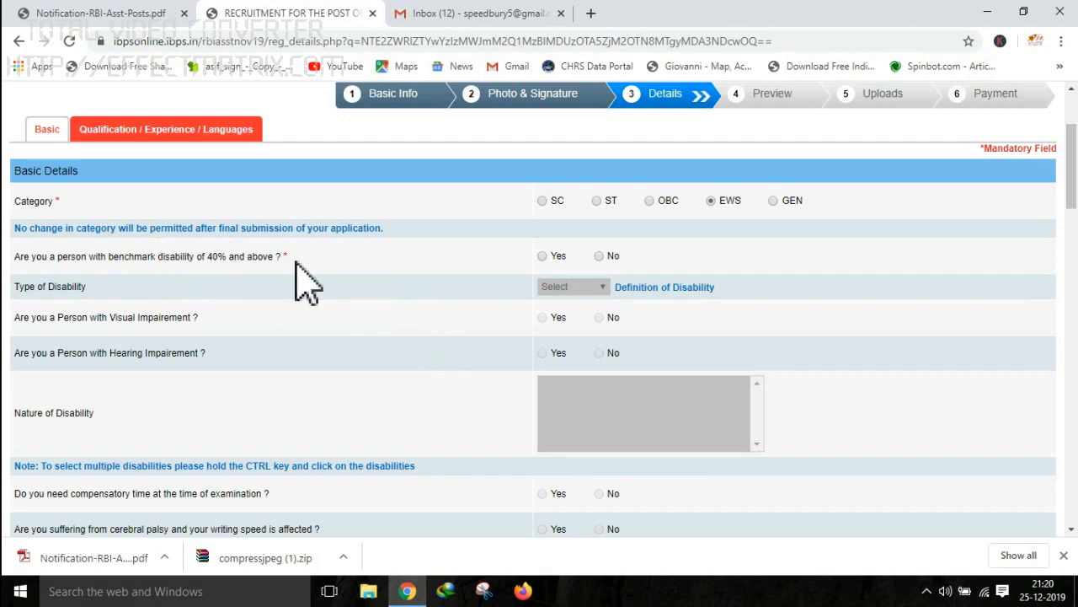
{"action": "left_click", "coordinate": [544, 257]}
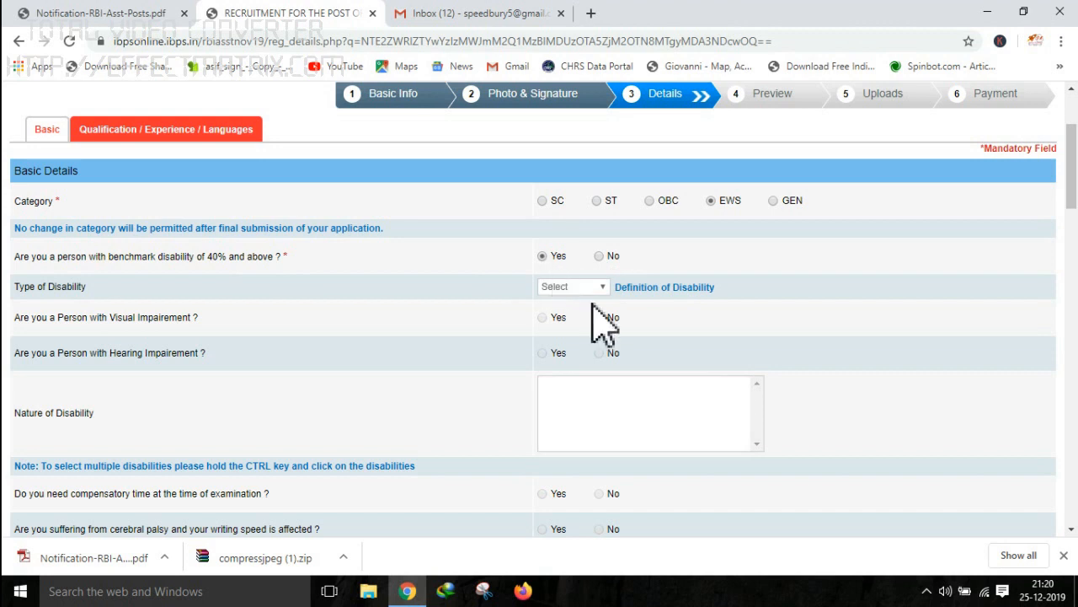
{"action": "left_click", "coordinate": [599, 257]}
Answer No to being an Ex-Serviceman and to being a Disabled Ex-Serviceman (DISXS).
{"action": "scroll", "coordinate": [445, 370], "scroll_direction": "down", "scroll_amount": 2}
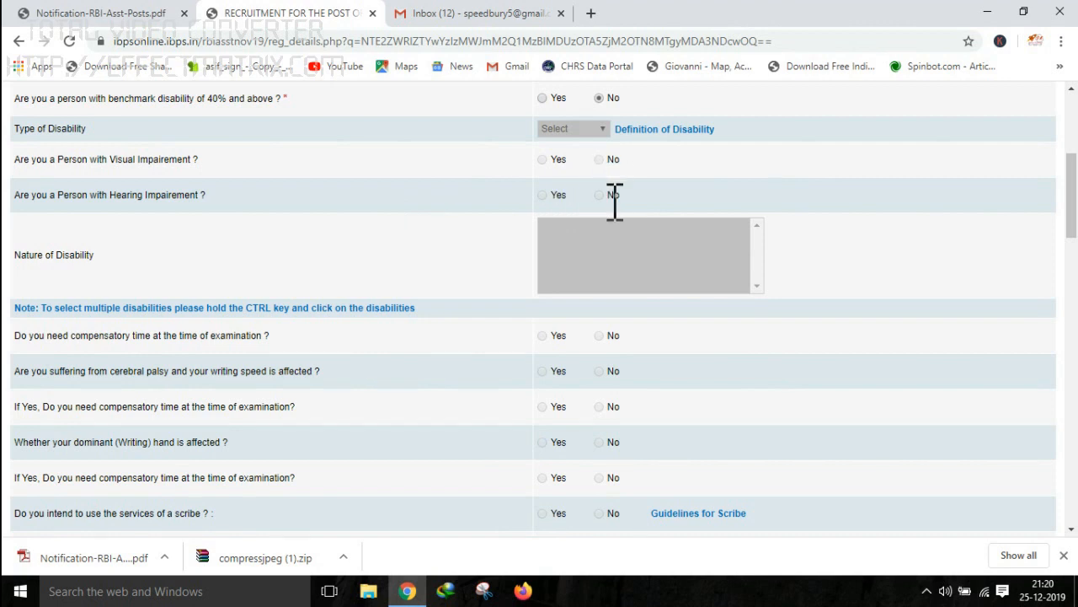
{"action": "scroll", "coordinate": [371, 297], "scroll_direction": "down", "scroll_amount": 1}
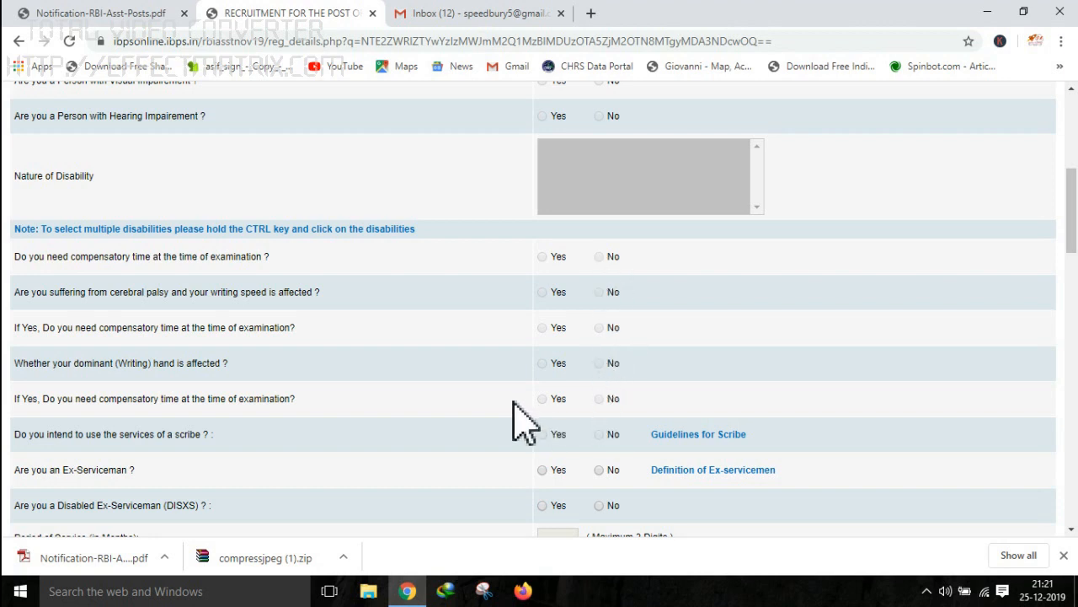
{"action": "scroll", "coordinate": [592, 366], "scroll_direction": "up", "scroll_amount": 3}
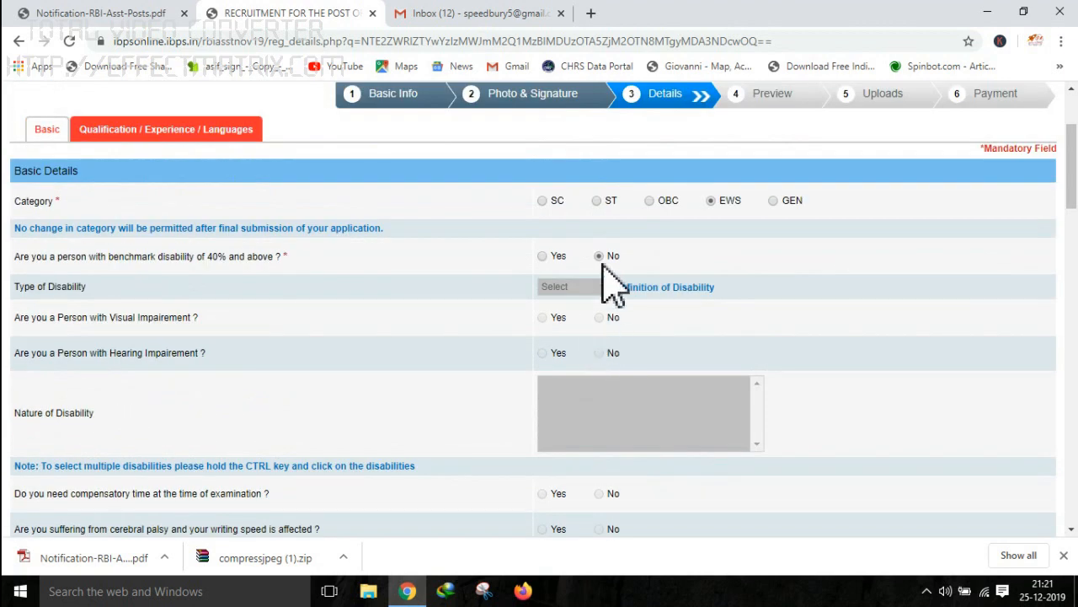
{"action": "scroll", "coordinate": [500, 409], "scroll_direction": "down", "scroll_amount": 5}
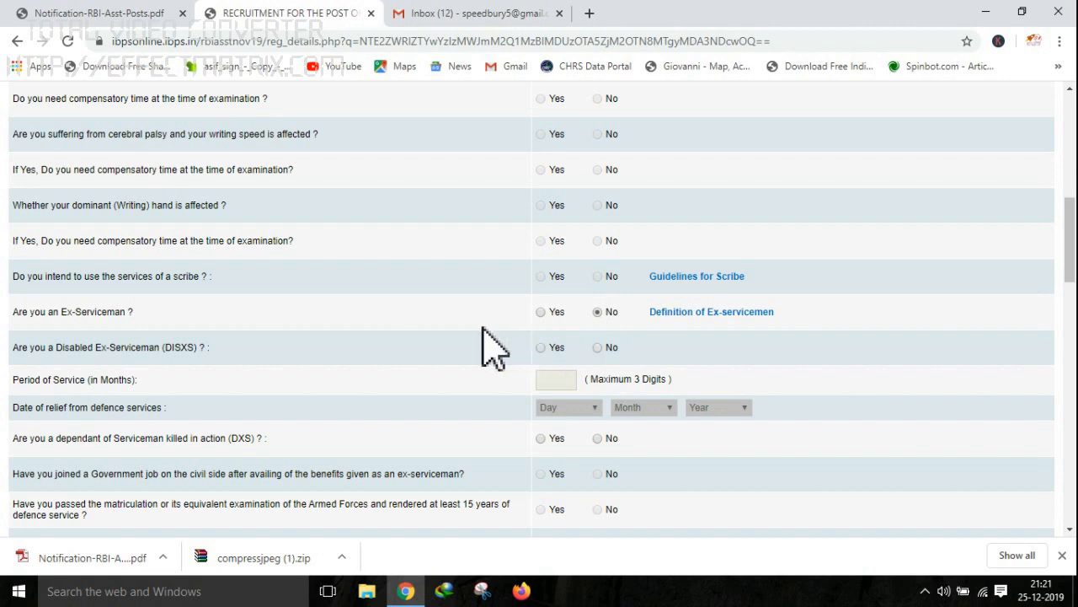
{"action": "scroll", "coordinate": [489, 341], "scroll_direction": "down", "scroll_amount": 1}
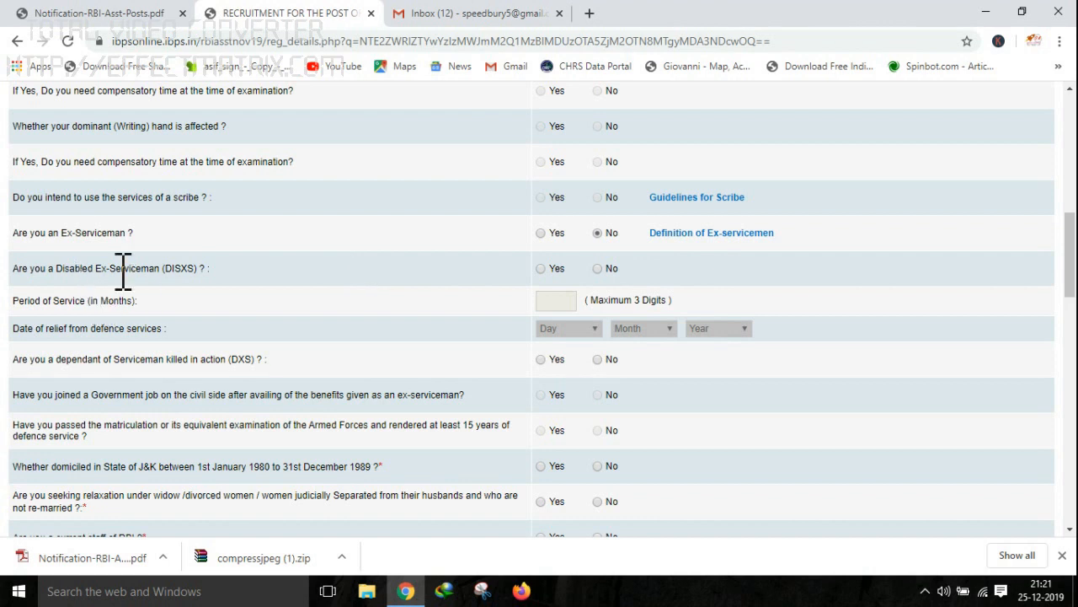
{"action": "left_click", "coordinate": [598, 269]}
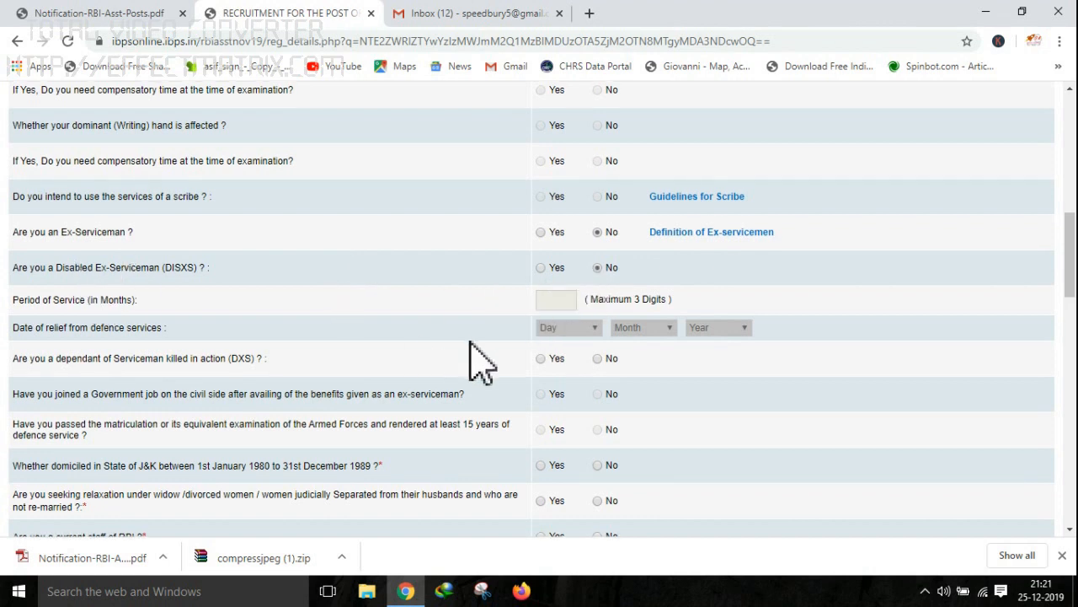
Answer No to the questions on dependant of Serviceman killed in action, J&K domicile, and widow or divorced women relaxation.
{"action": "scroll", "coordinate": [470, 345], "scroll_direction": "down", "scroll_amount": 1}
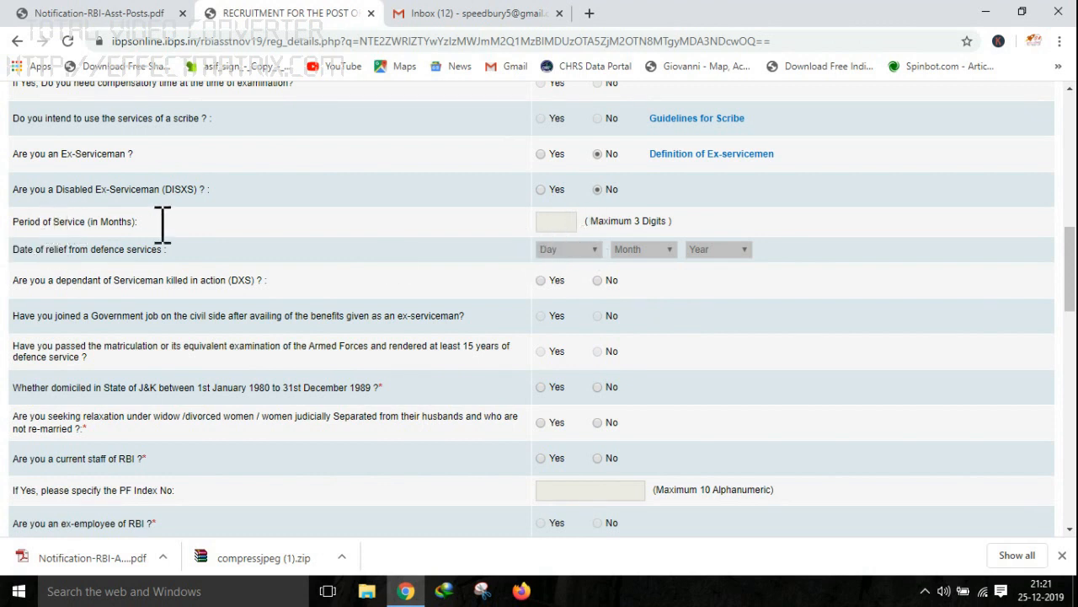
{"action": "scroll", "coordinate": [333, 320], "scroll_direction": "down", "scroll_amount": 2}
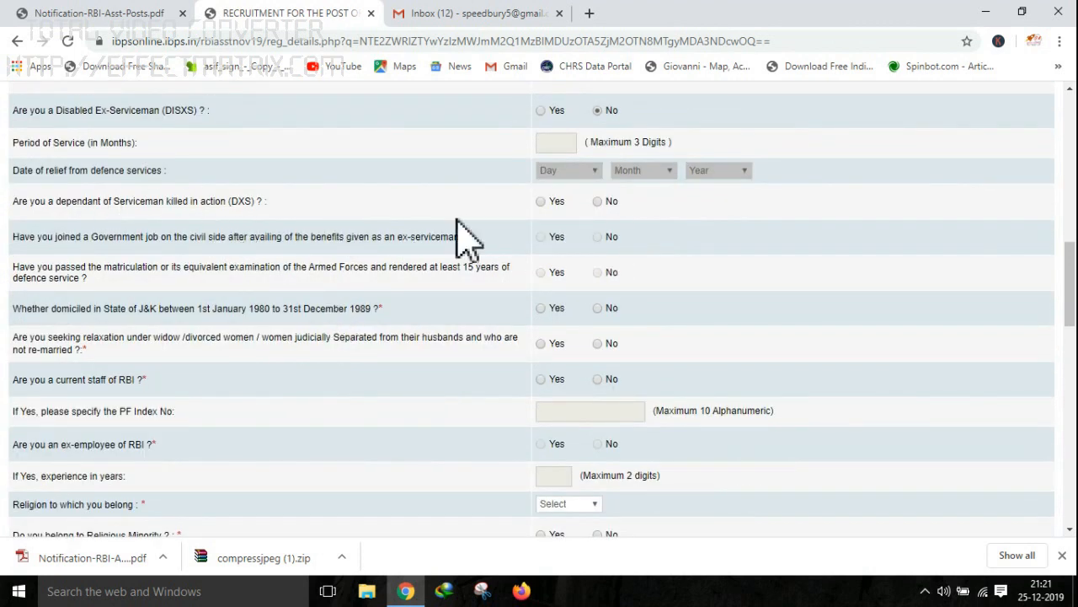
{"action": "scroll", "coordinate": [422, 272], "scroll_direction": "down", "scroll_amount": 2}
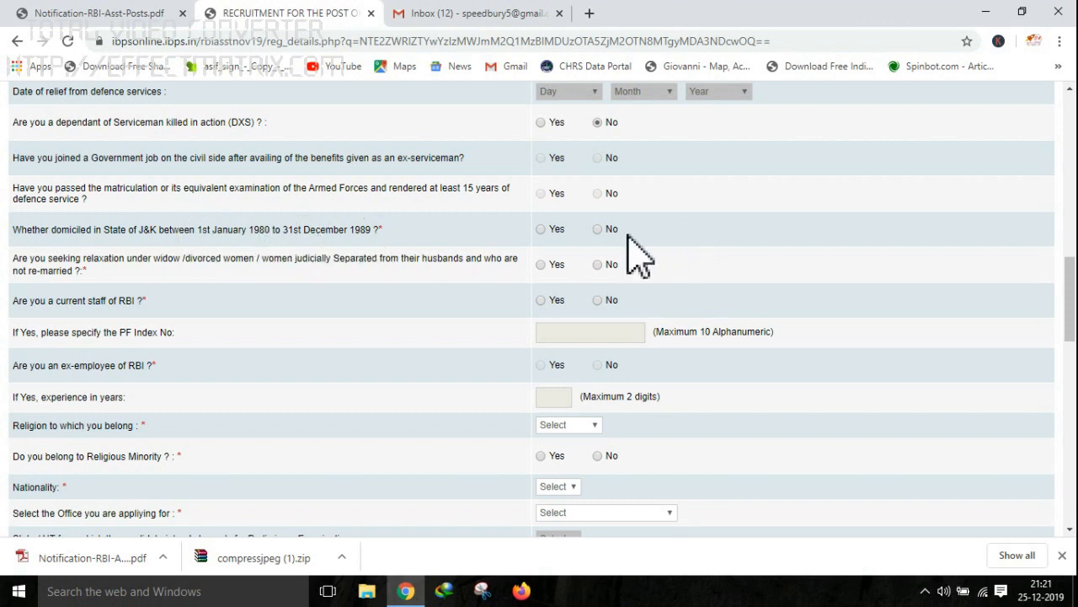
{"action": "left_click", "coordinate": [598, 230]}
{"action": "scroll", "coordinate": [388, 313], "scroll_direction": "down", "scroll_amount": 1}
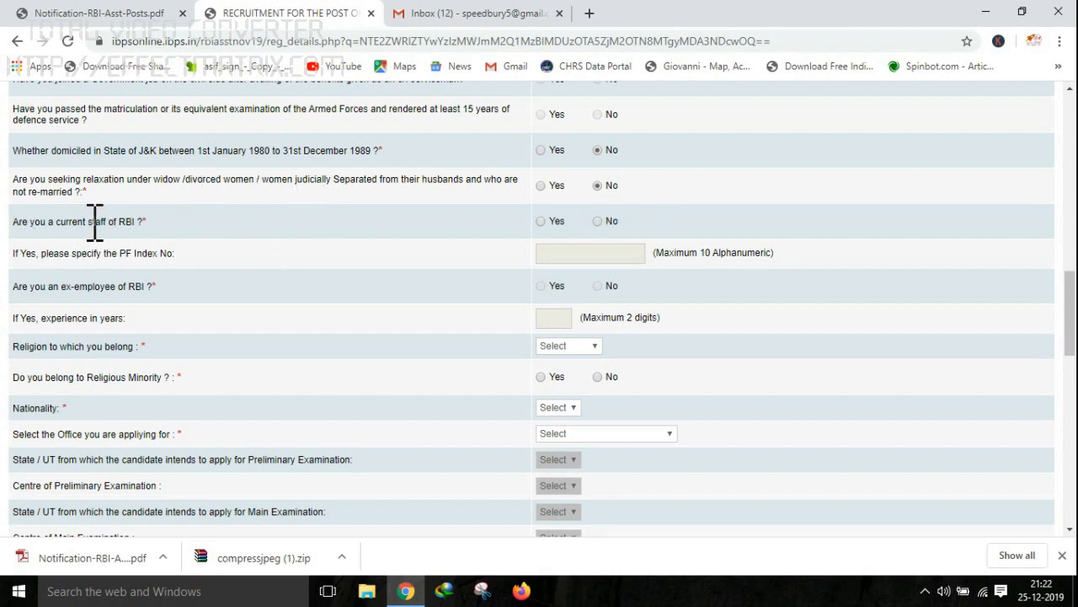
Answer No to being current staff of RBI and to being an ex-employee of RBI.
{"action": "left_click", "coordinate": [540, 222]}
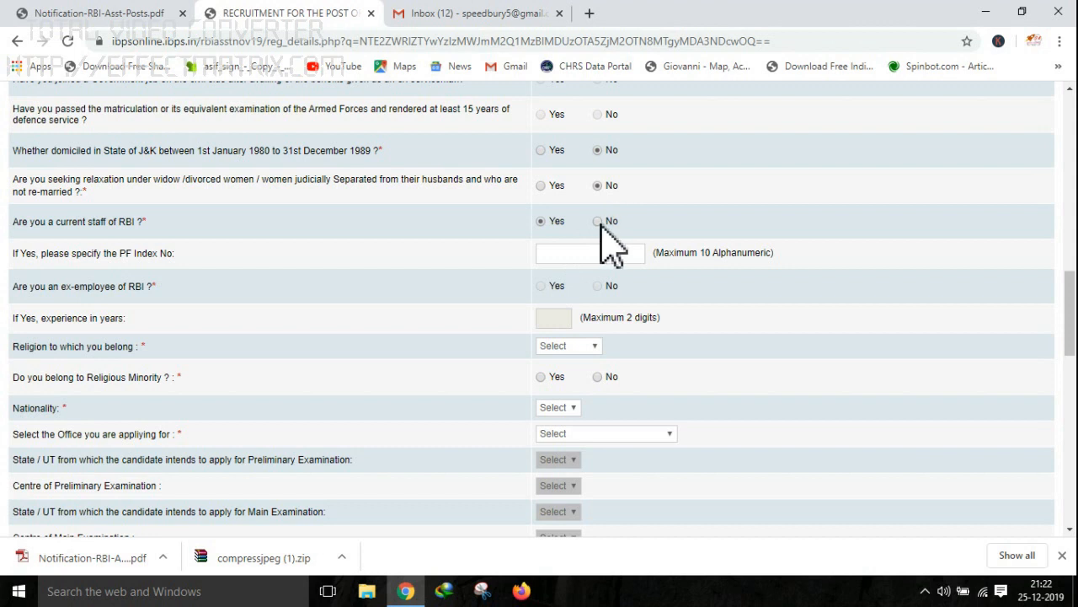
{"action": "left_click", "coordinate": [599, 222]}
{"action": "scroll", "coordinate": [421, 304], "scroll_direction": "down", "scroll_amount": 1}
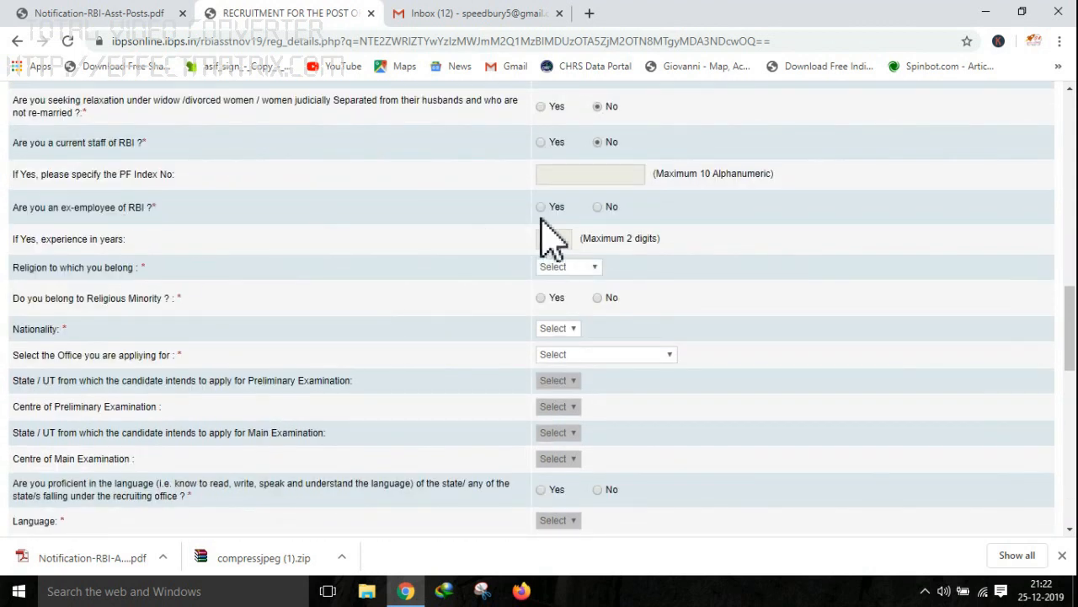
{"action": "left_click", "coordinate": [597, 207]}
Set the religion to Hindu and answer No to belonging to a religious minority.
{"action": "left_click", "coordinate": [572, 268]}
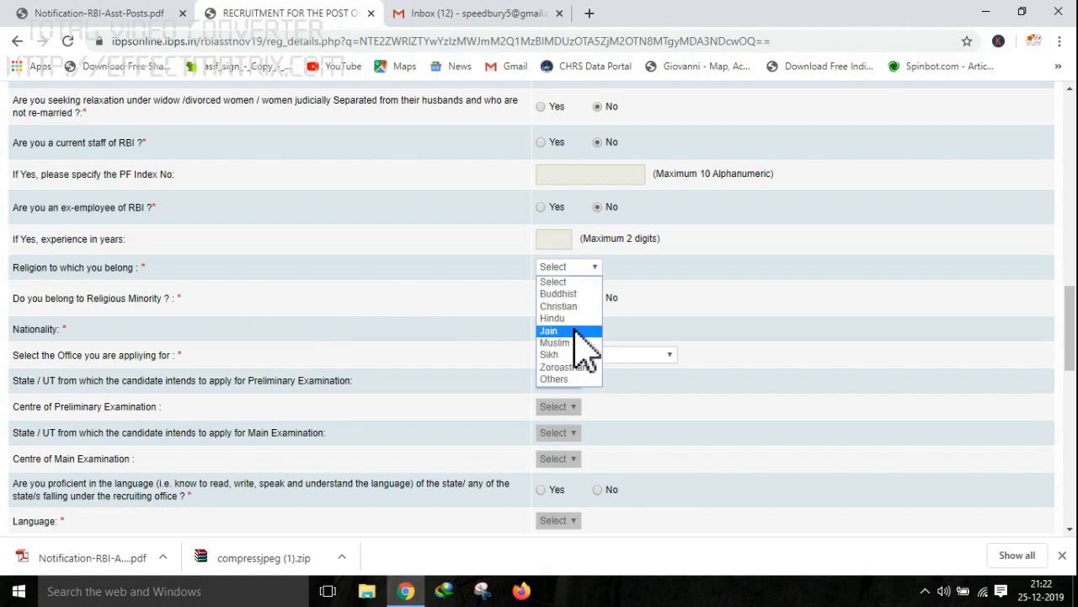
{"action": "left_click", "coordinate": [569, 317]}
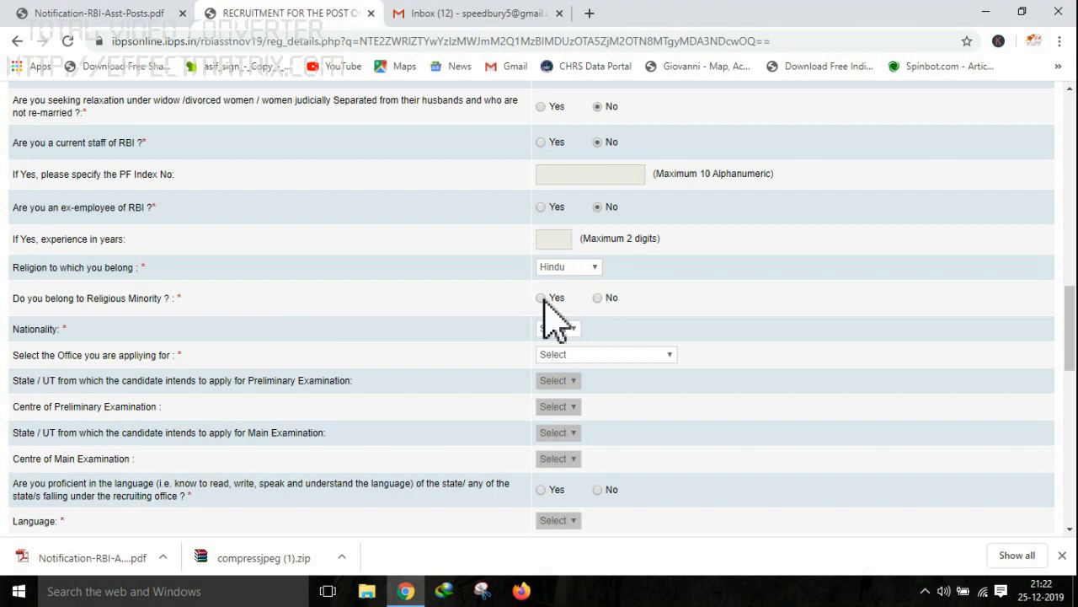
{"action": "left_click", "coordinate": [610, 298]}
Set the nationality to Indian and choose New Delhi as the office applied for.
{"action": "scroll", "coordinate": [422, 361], "scroll_direction": "down", "scroll_amount": 1}
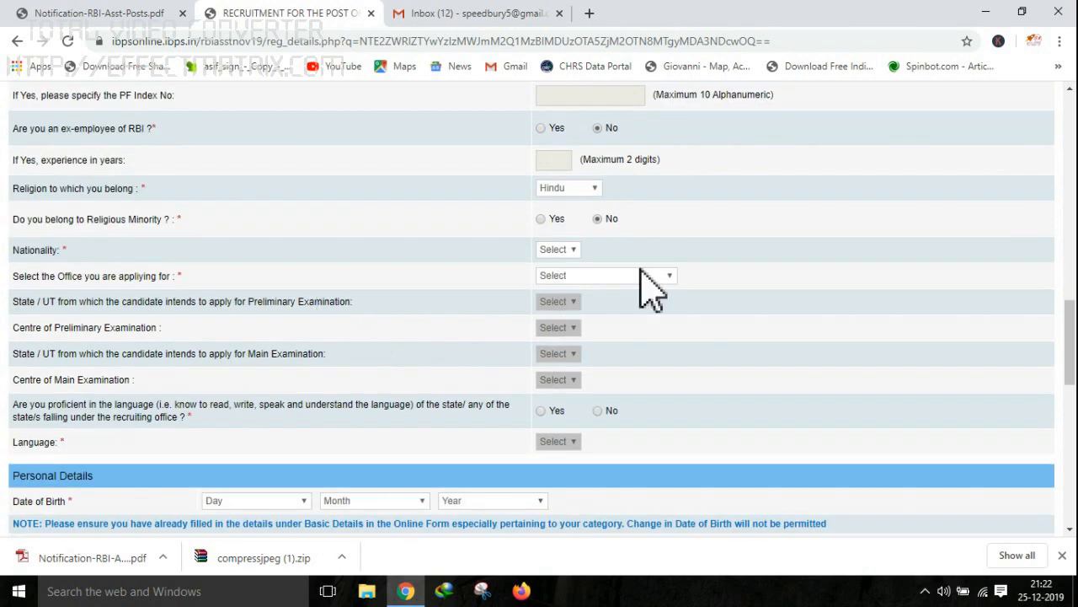
{"action": "left_click", "coordinate": [563, 249]}
{"action": "left_click", "coordinate": [566, 277]}
{"action": "left_click", "coordinate": [576, 278]}
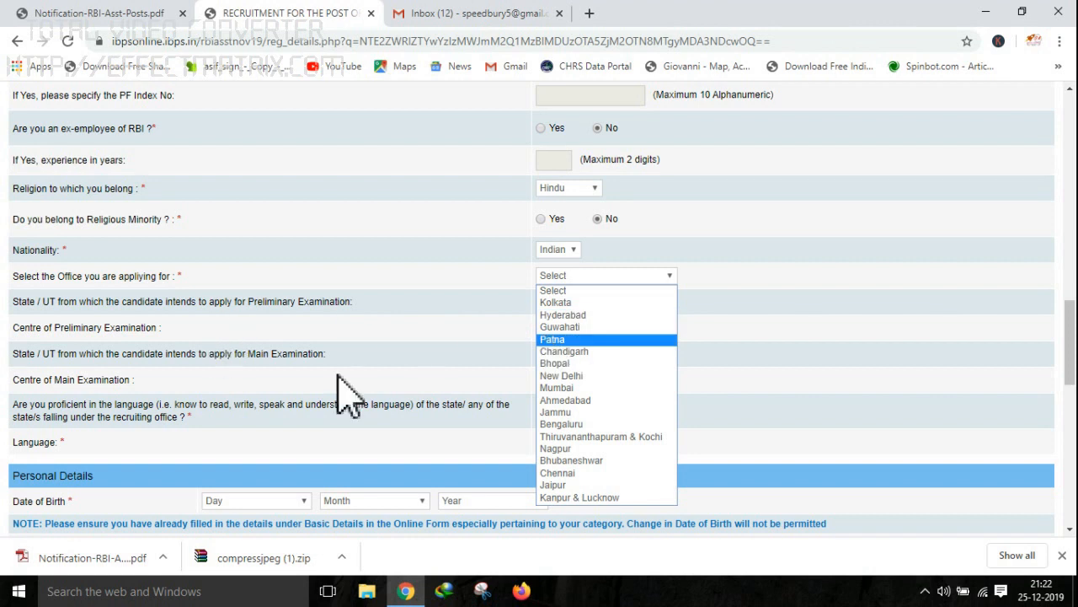
{"action": "left_click", "coordinate": [479, 288]}
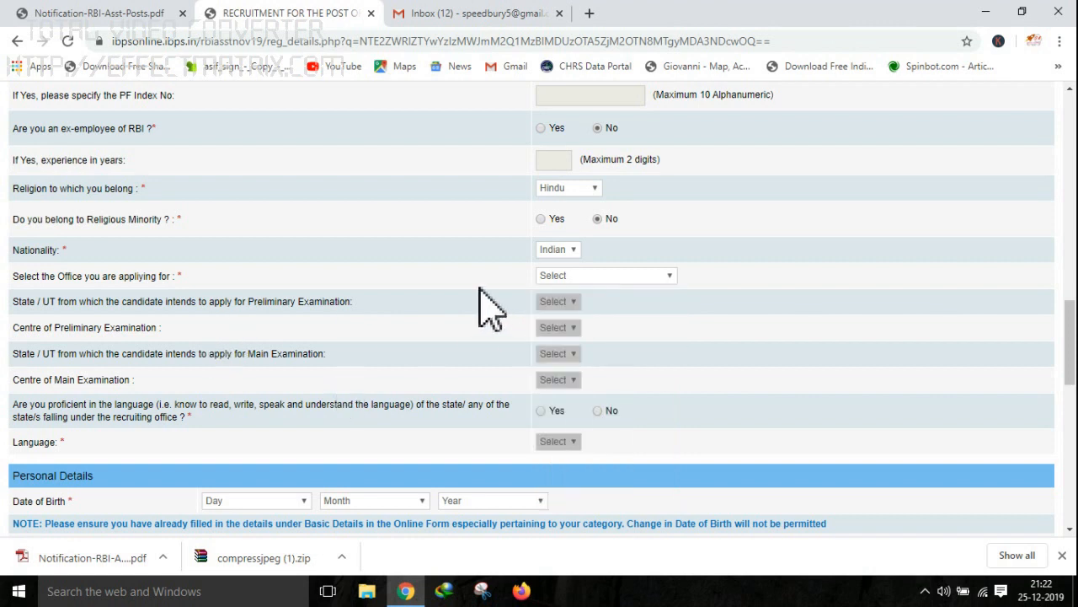
{"action": "left_click", "coordinate": [589, 275]}
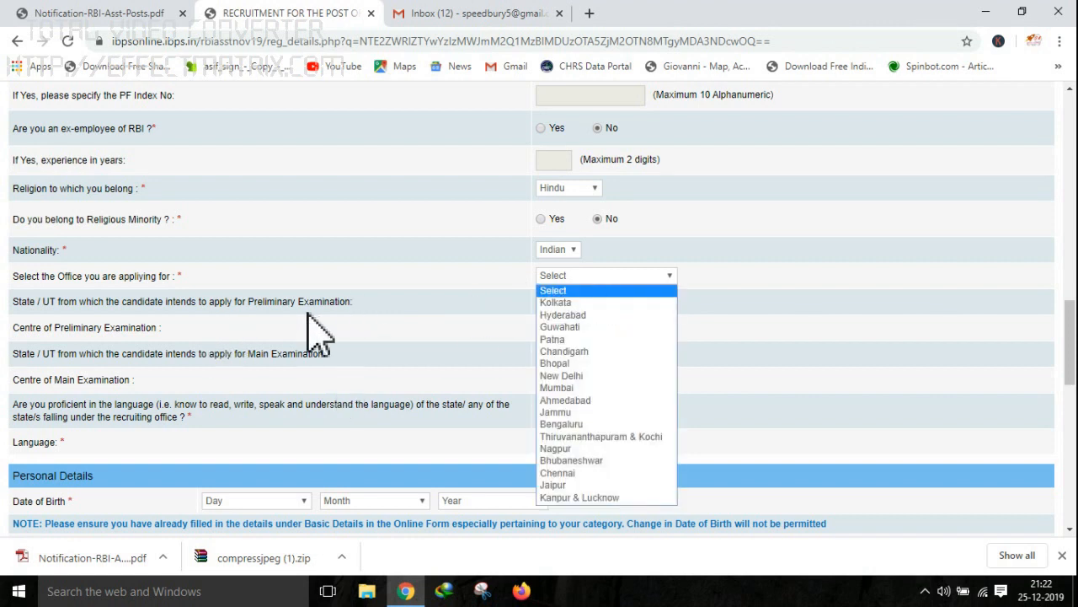
{"action": "left_click", "coordinate": [605, 376]}
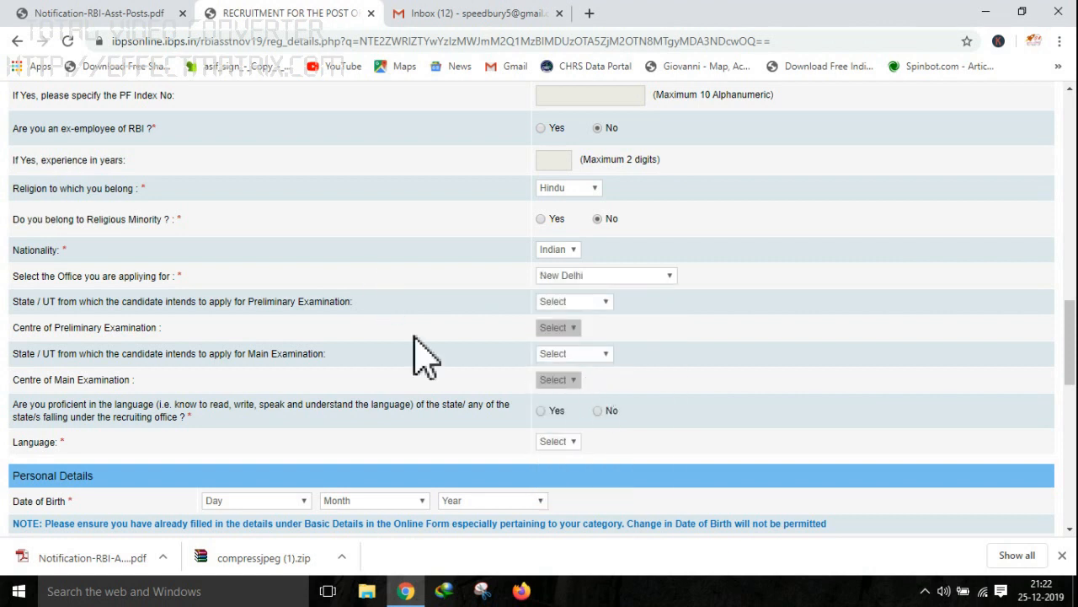
Set the Preliminary Examination state to Delhi and its examination centre to Ghaziabad.
{"action": "scroll", "coordinate": [497, 363], "scroll_direction": "down", "scroll_amount": 1}
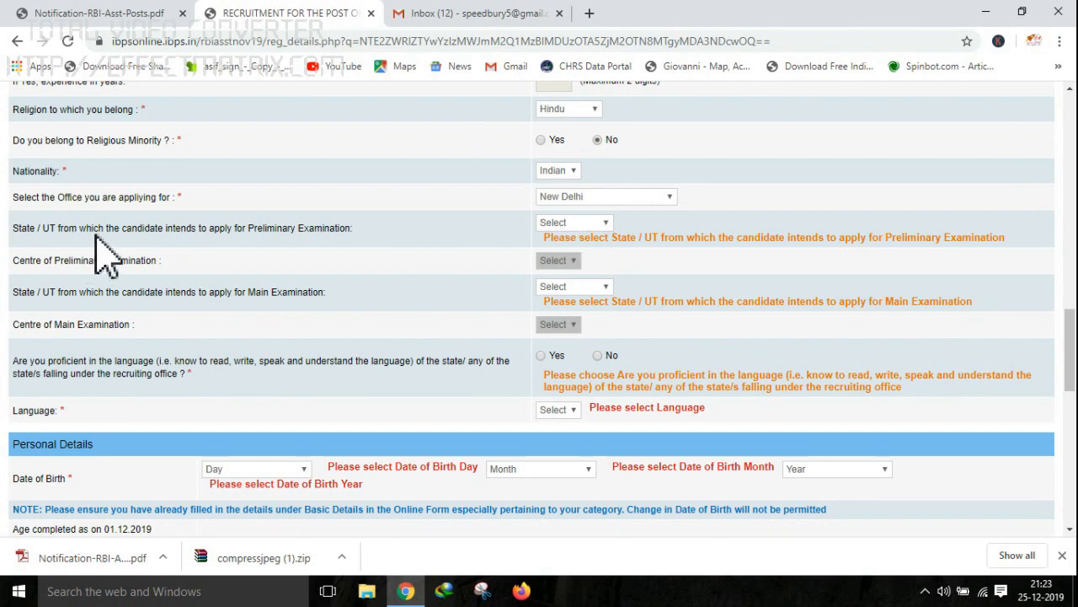
{"action": "left_click", "coordinate": [600, 224]}
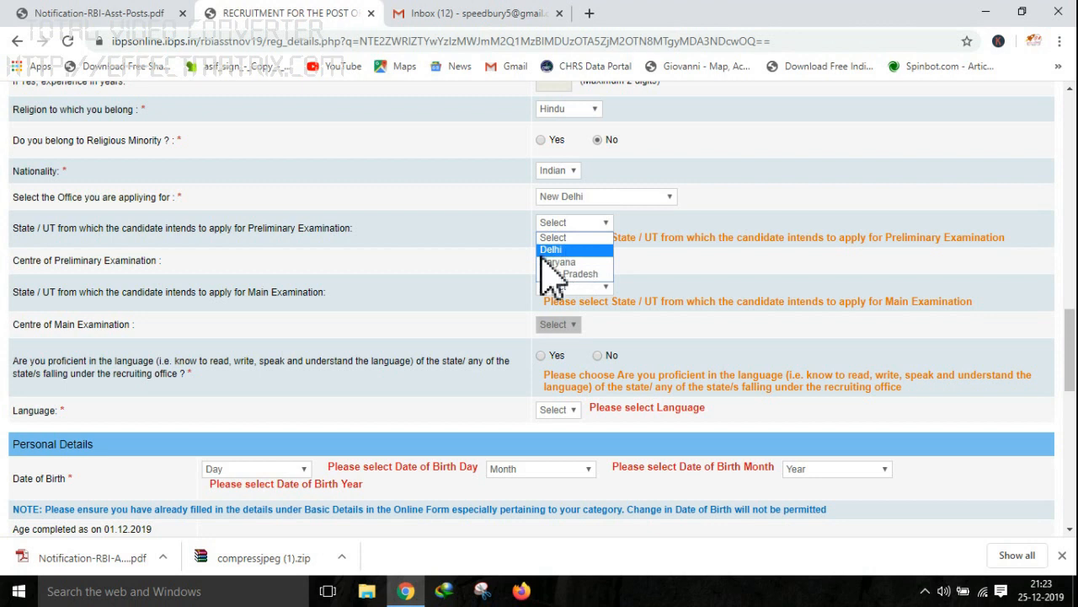
{"action": "left_click", "coordinate": [571, 250]}
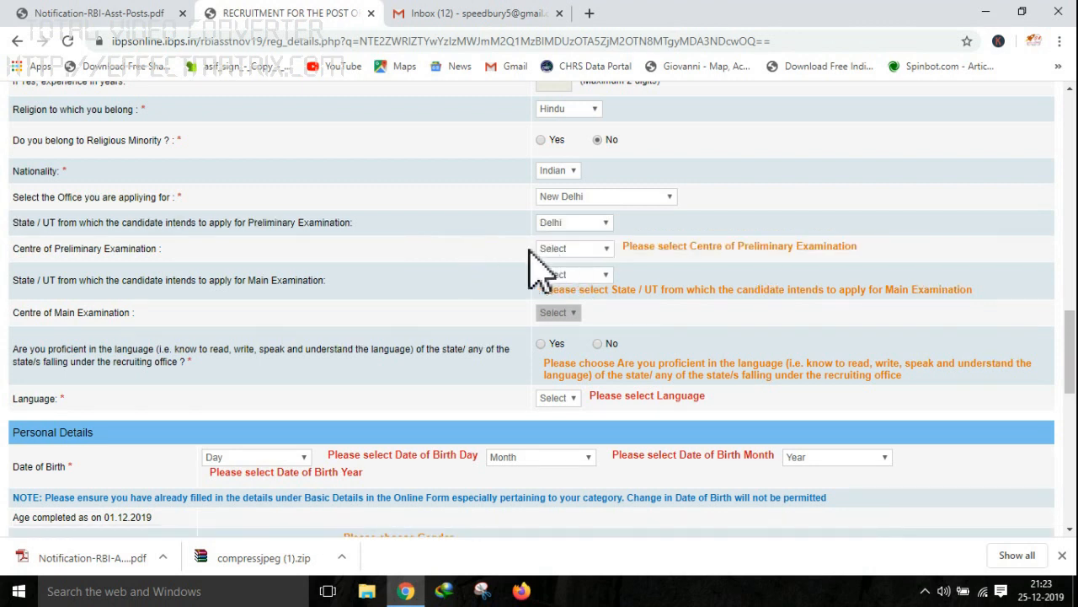
{"action": "left_click", "coordinate": [576, 248]}
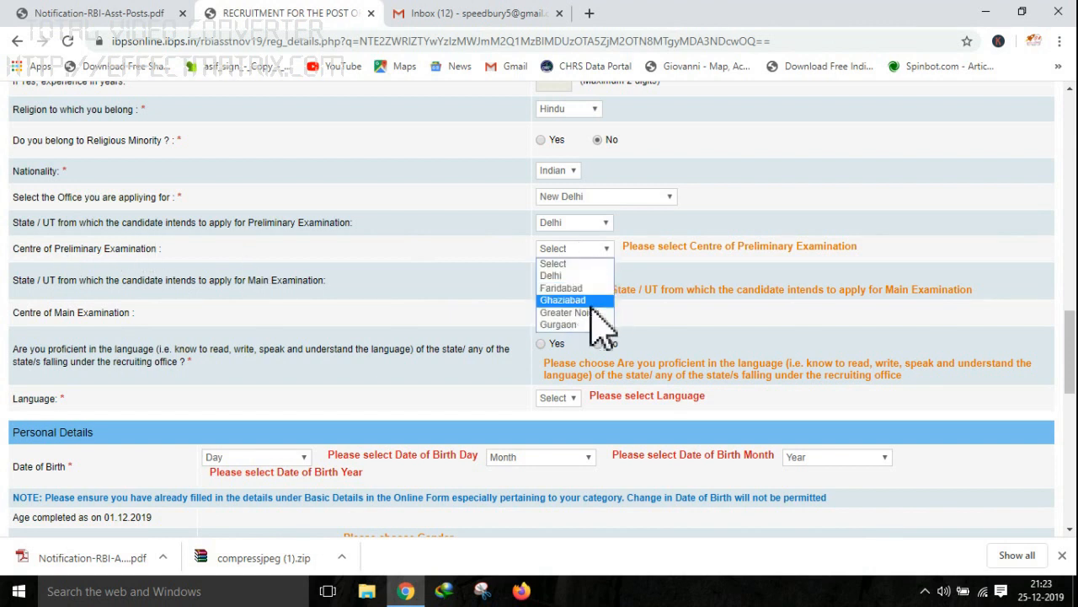
{"action": "left_click", "coordinate": [575, 299]}
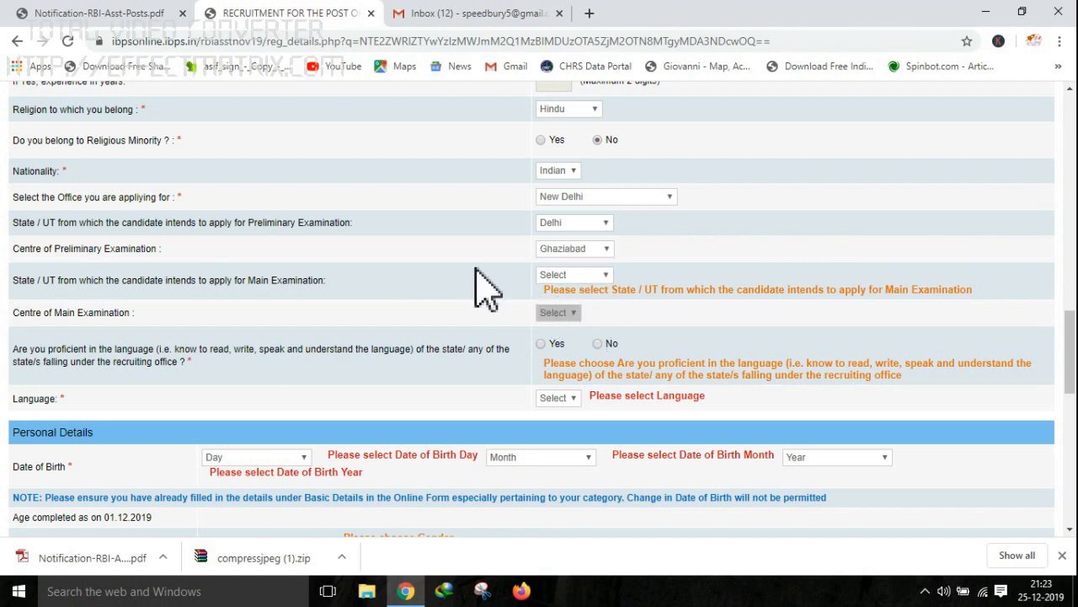
Set the Main Examination state to Uttar Pradesh and its examination centre to Muzaffarnagar.
{"action": "left_click", "coordinate": [581, 277]}
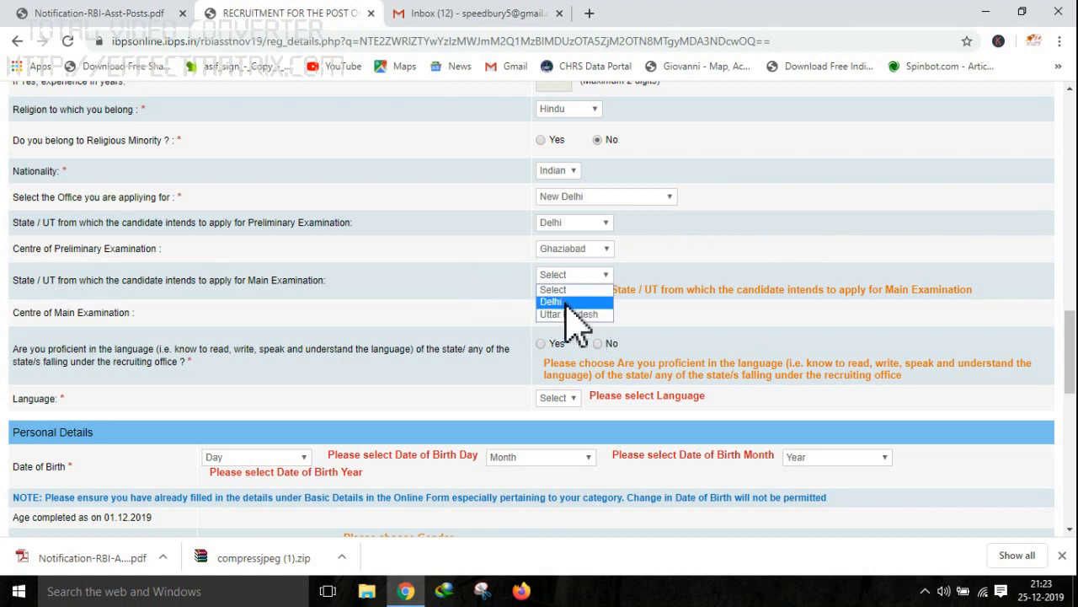
{"action": "left_click", "coordinate": [569, 300]}
{"action": "scroll", "coordinate": [518, 303], "scroll_direction": "down", "scroll_amount": 1}
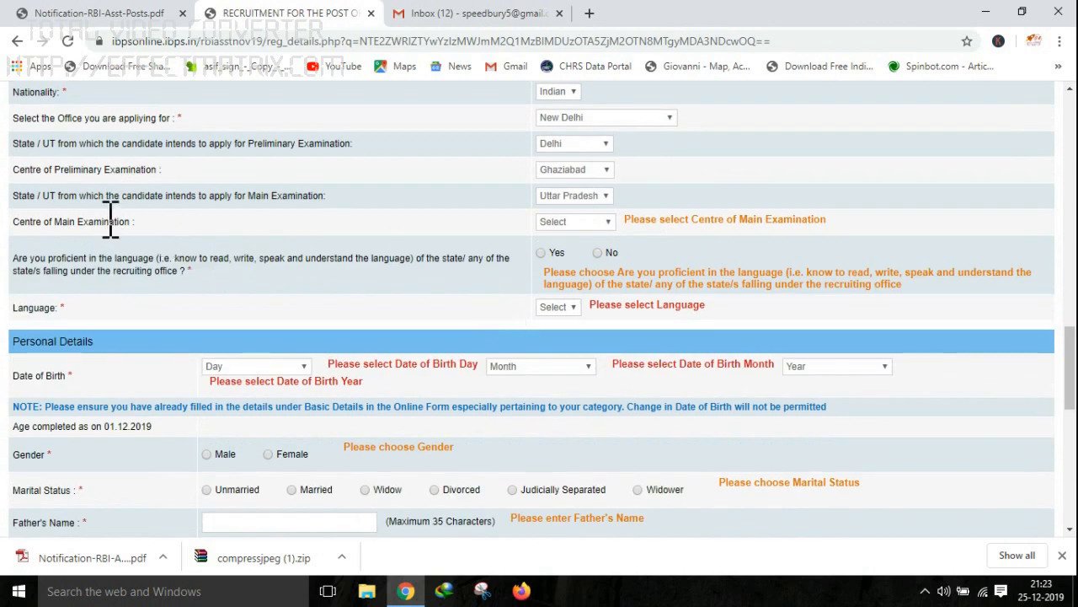
{"action": "left_click", "coordinate": [544, 223]}
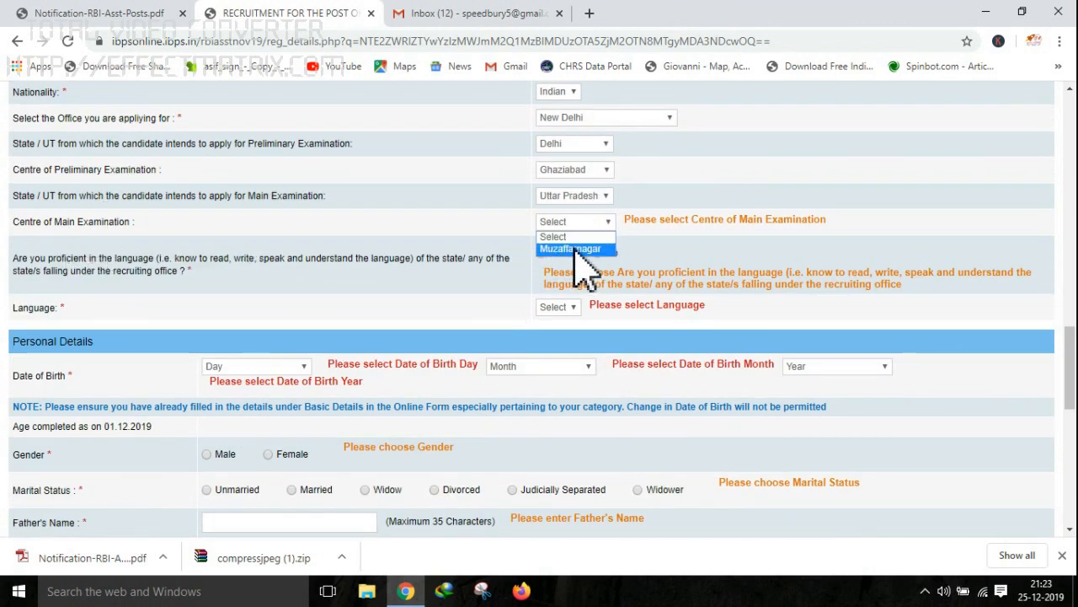
{"action": "left_click", "coordinate": [574, 249]}
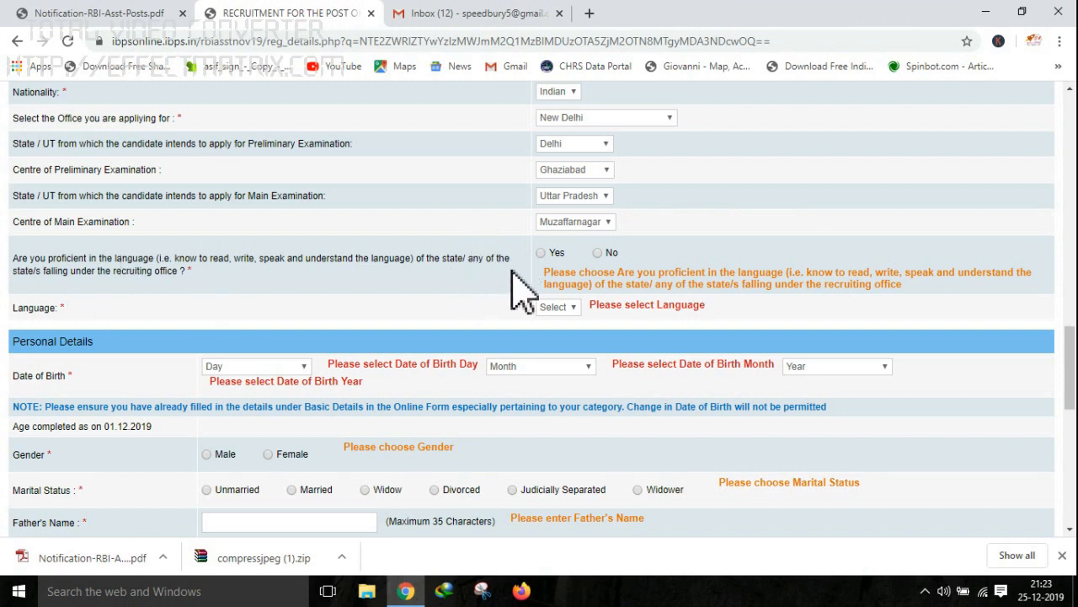
Answer Yes to being proficient in the state's language and choose Hindi as the language.
{"action": "left_click", "coordinate": [541, 254]}
{"action": "left_click", "coordinate": [573, 309]}
{"action": "left_click", "coordinate": [556, 329]}
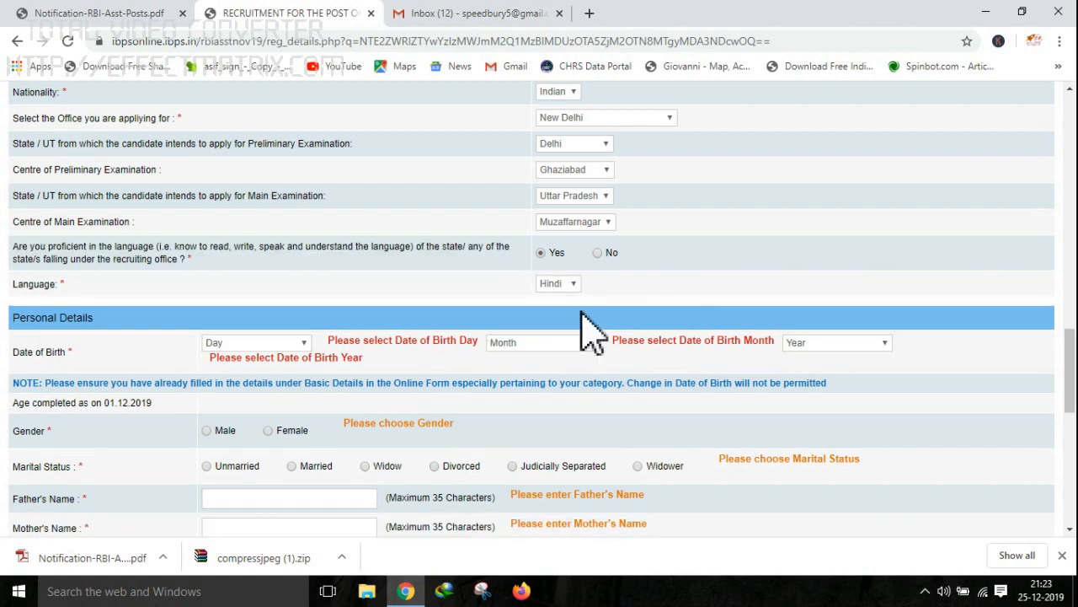
Fill in the day, month and year of the applicant's date of birth in the personal details.
{"action": "scroll", "coordinate": [62, 303], "scroll_direction": "down", "scroll_amount": 1}
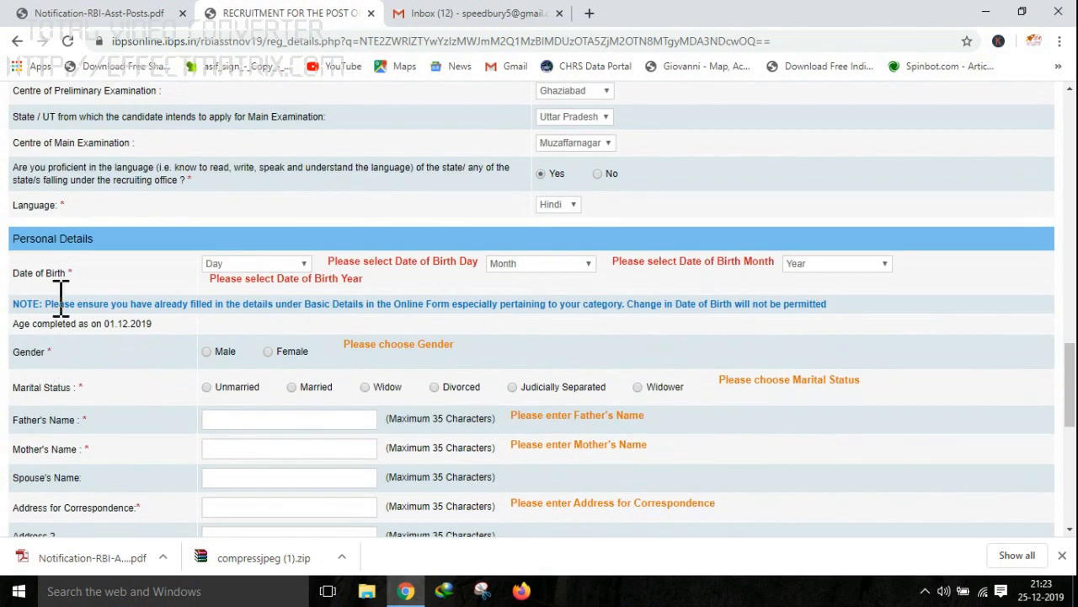
{"action": "left_click", "coordinate": [240, 268]}
{"action": "scroll", "coordinate": [274, 472], "scroll_direction": "down", "scroll_amount": 3}
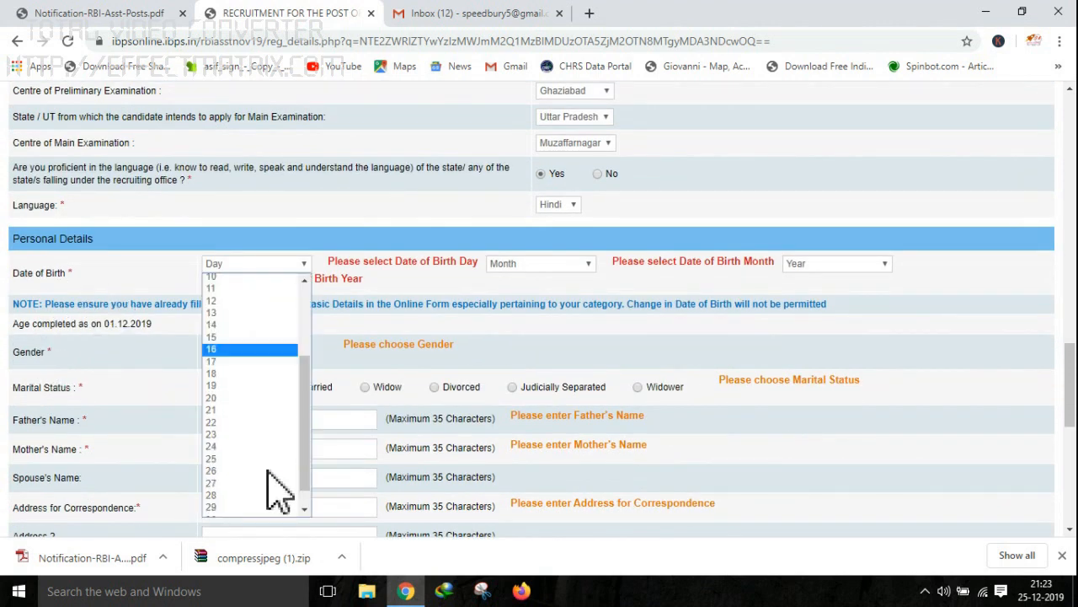
{"action": "left_click", "coordinate": [244, 433]}
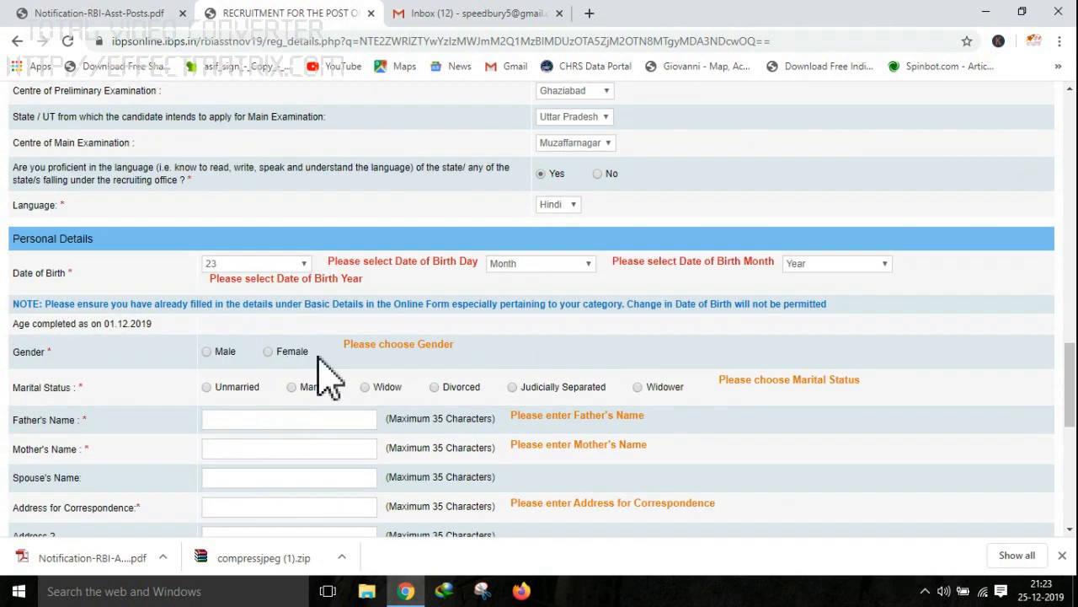
{"action": "left_click", "coordinate": [527, 268]}
{"action": "left_click", "coordinate": [521, 378]}
{"action": "left_click", "coordinate": [796, 266]}
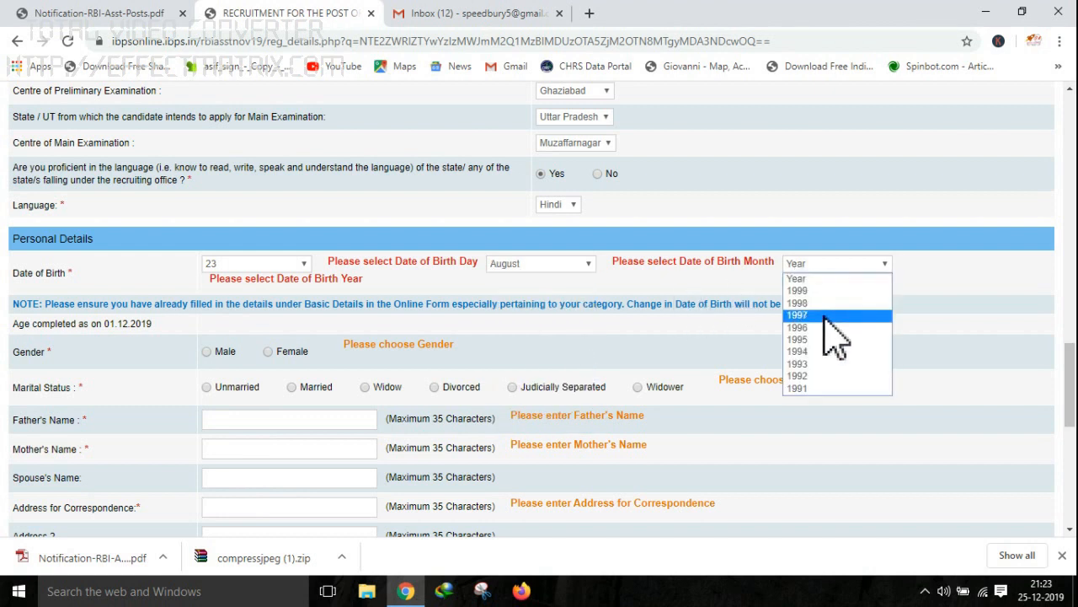
{"action": "left_click", "coordinate": [809, 327]}
Set the gender to Male and the marital status to Unmarried, and fill in the father's and mother's names.
{"action": "scroll", "coordinate": [330, 324], "scroll_direction": "down", "scroll_amount": 2}
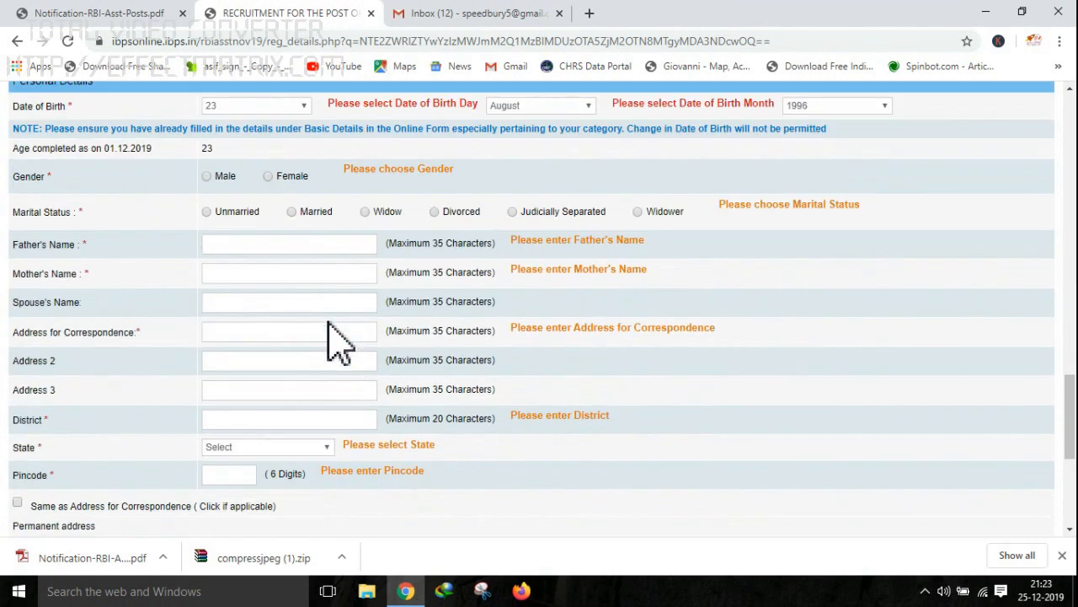
{"action": "scroll", "coordinate": [333, 337], "scroll_direction": "up", "scroll_amount": 1}
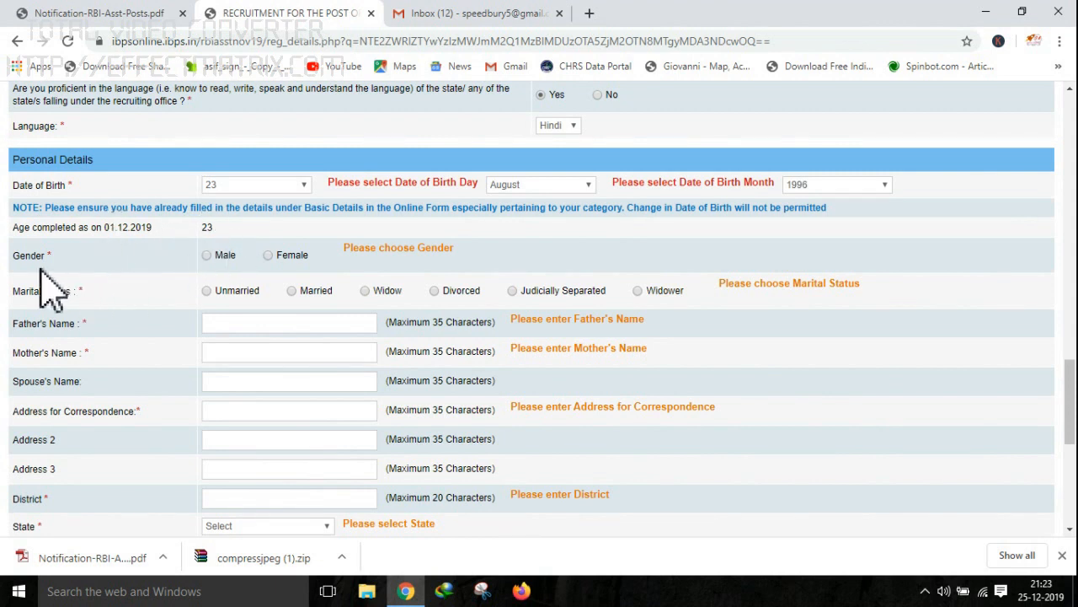
{"action": "left_click", "coordinate": [207, 255]}
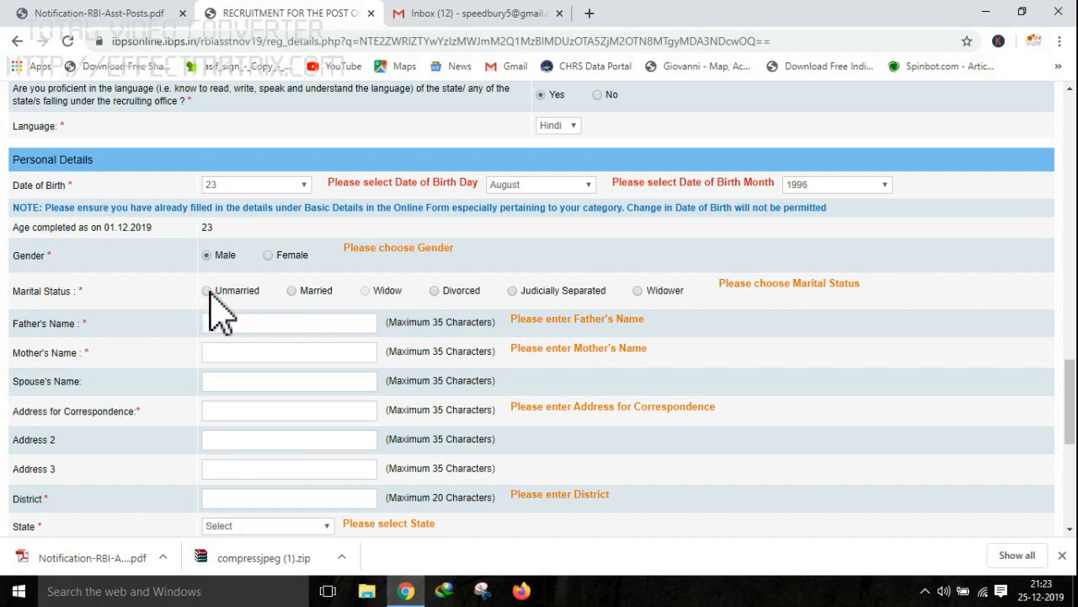
{"action": "left_click", "coordinate": [207, 291]}
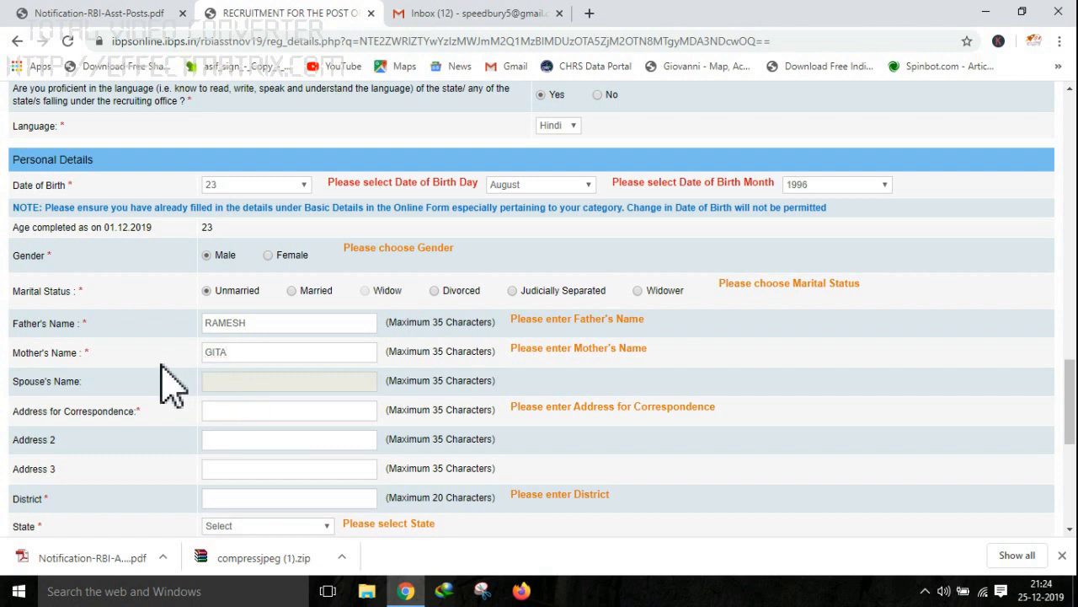
Enter the applicant's street address as the address for correspondence, leaving Address 2 and Address 3 blank.
{"action": "scroll", "coordinate": [168, 385], "scroll_direction": "down", "scroll_amount": 1}
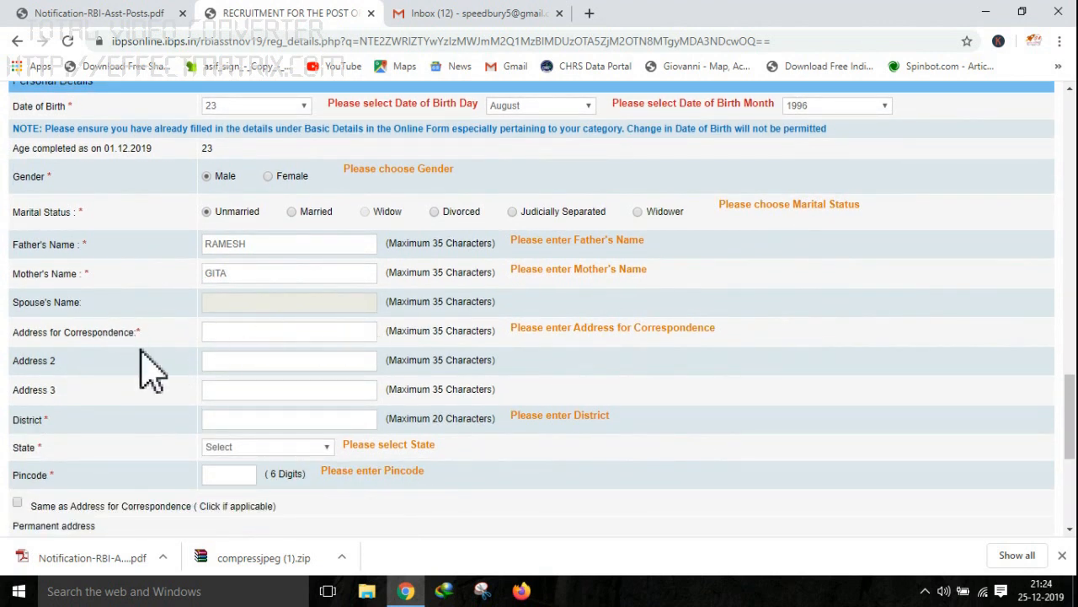
{"action": "scroll", "coordinate": [72, 363], "scroll_direction": "down", "scroll_amount": 1}
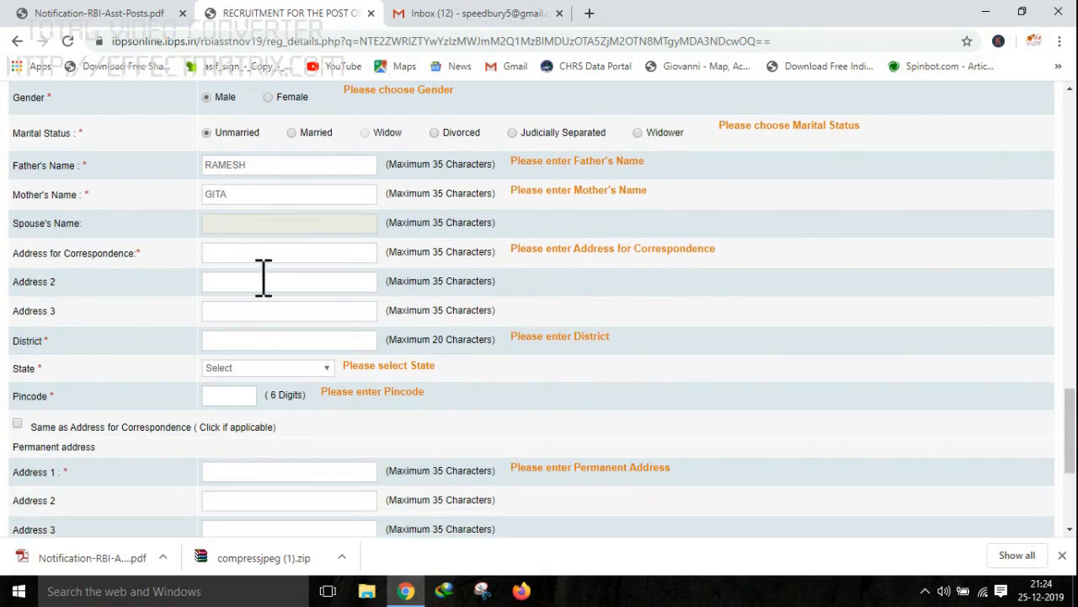
{"action": "left_click", "coordinate": [258, 252]}
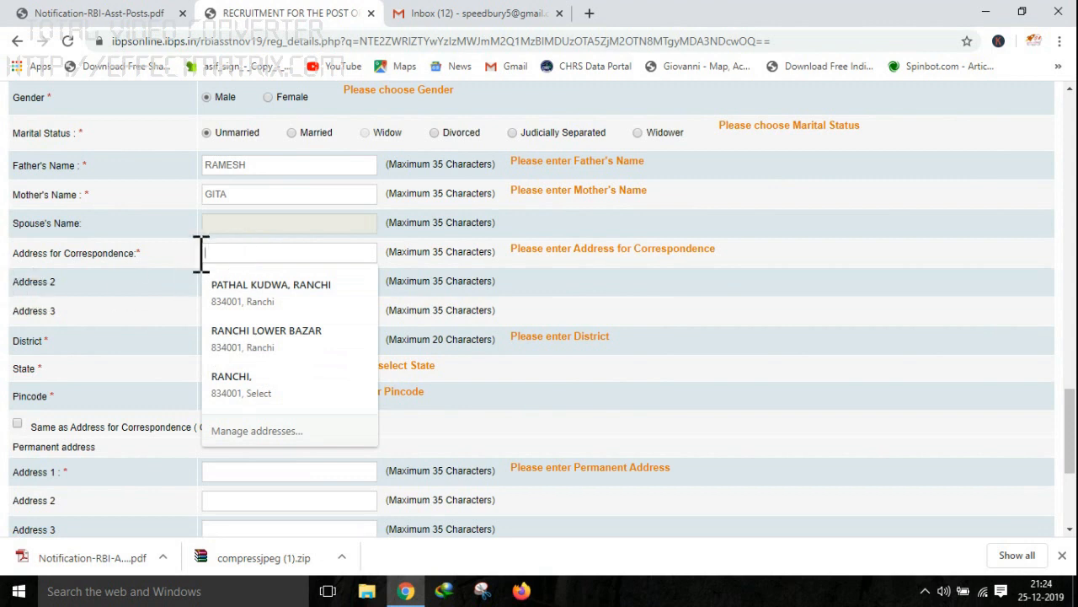
{"action": "left_click", "coordinate": [139, 260]}
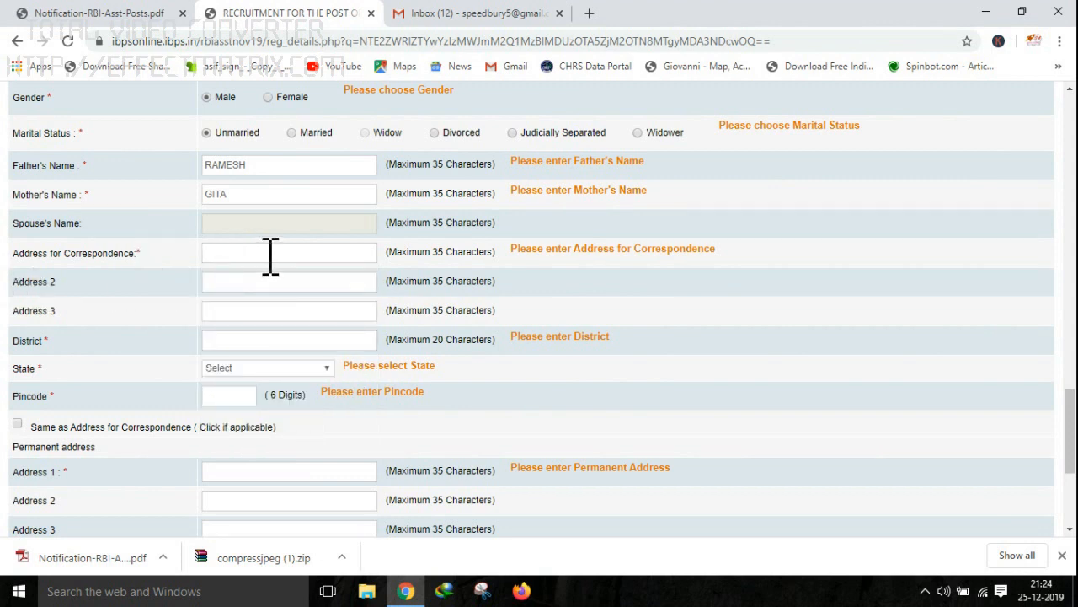
{"action": "left_click", "coordinate": [271, 253]}
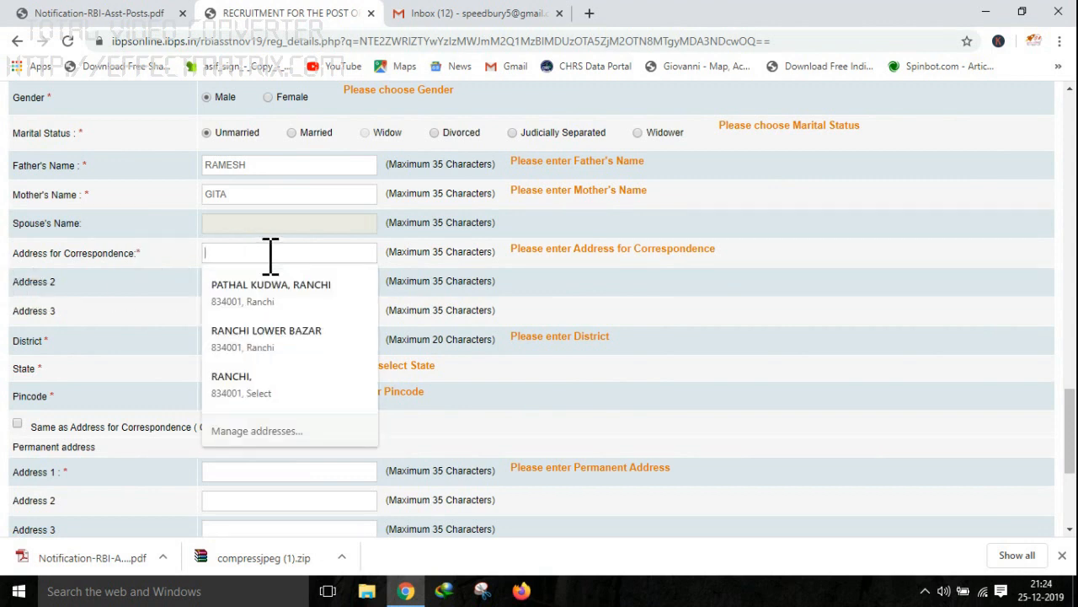
{"action": "type", "text": "PURULIYA ROAD RANCHI"}
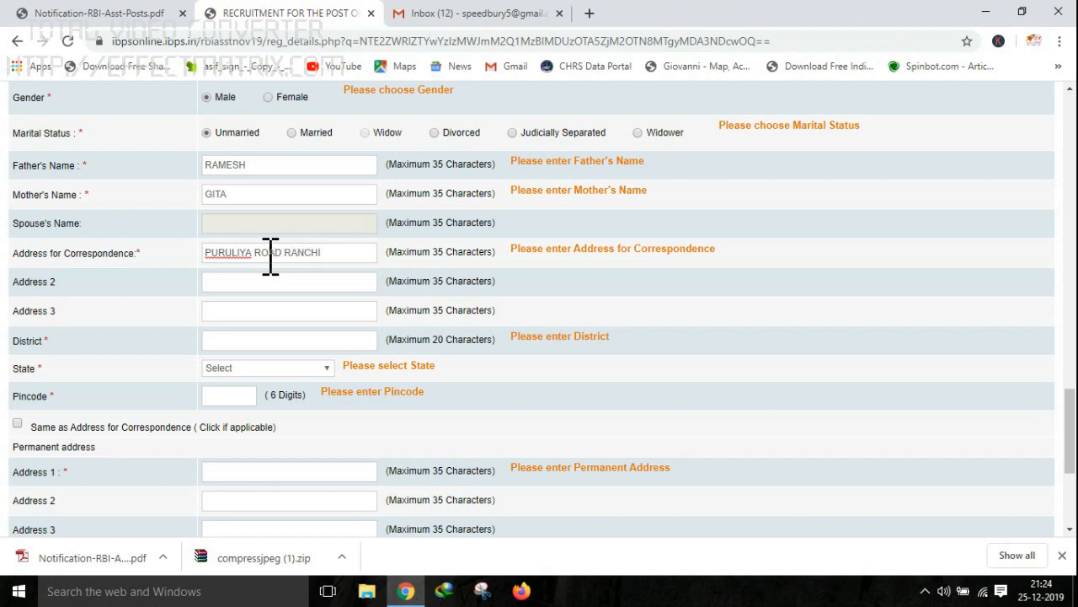
{"action": "left_click", "coordinate": [150, 300]}
{"action": "left_click", "coordinate": [260, 288]}
{"action": "left_click", "coordinate": [126, 325]}
Fill in the district, state and six-digit pincode of the correspondence address.
{"action": "scroll", "coordinate": [172, 337], "scroll_direction": "down", "scroll_amount": 1}
{"action": "left_click", "coordinate": [235, 261]}
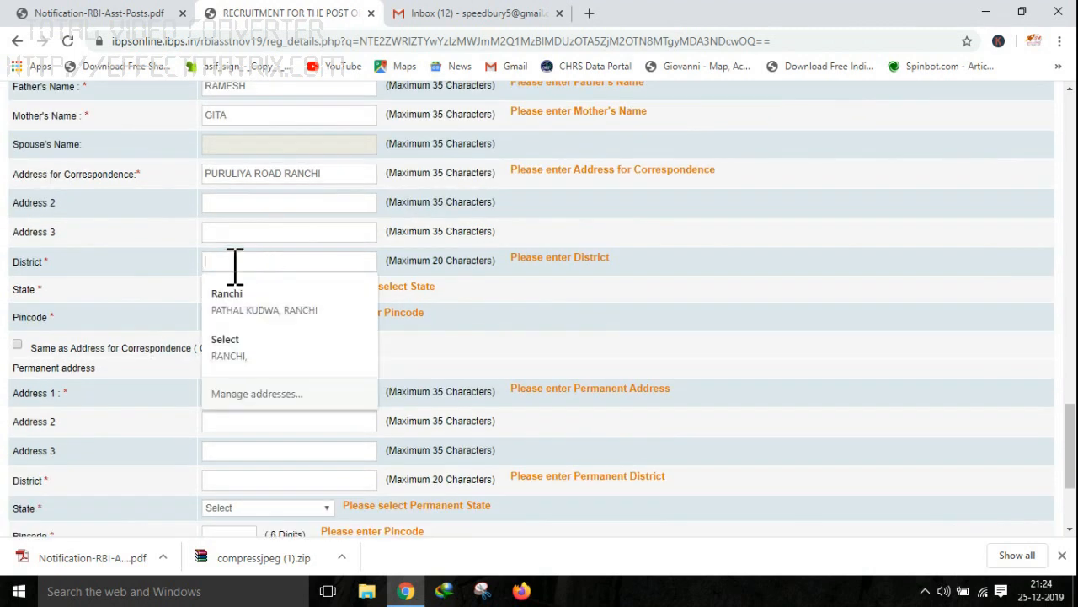
{"action": "type", "text": "RANCHI"}
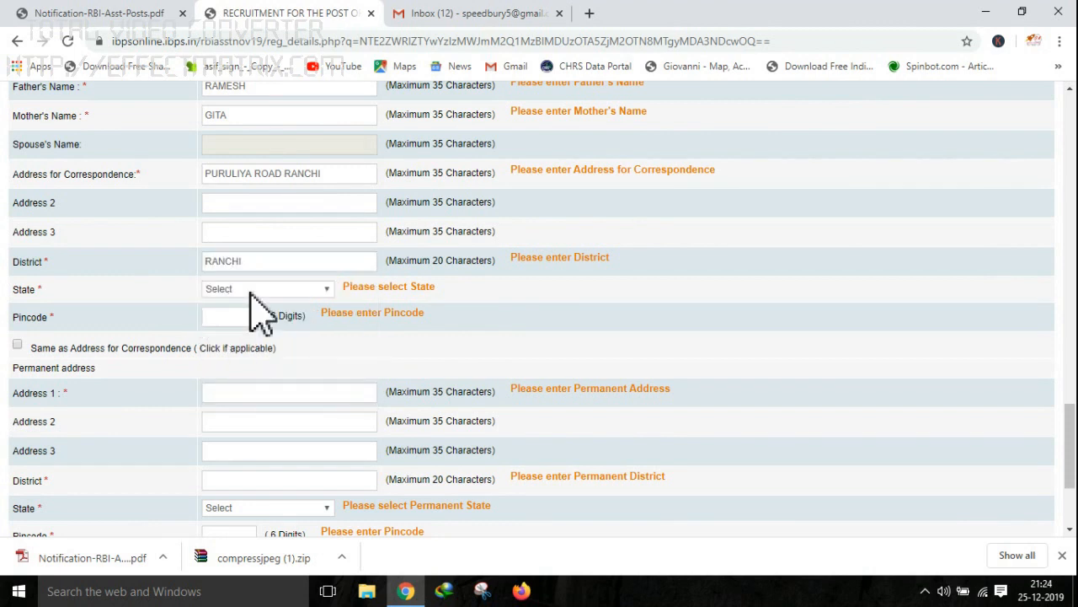
{"action": "left_click", "coordinate": [251, 291]}
{"action": "key", "text": "j"}
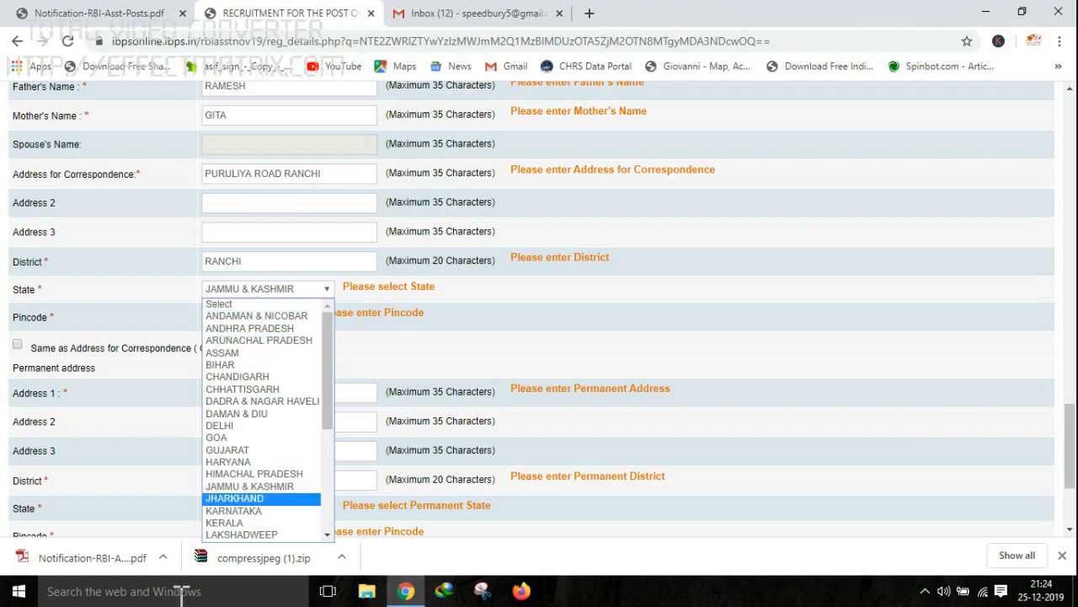
{"action": "left_click", "coordinate": [251, 487]}
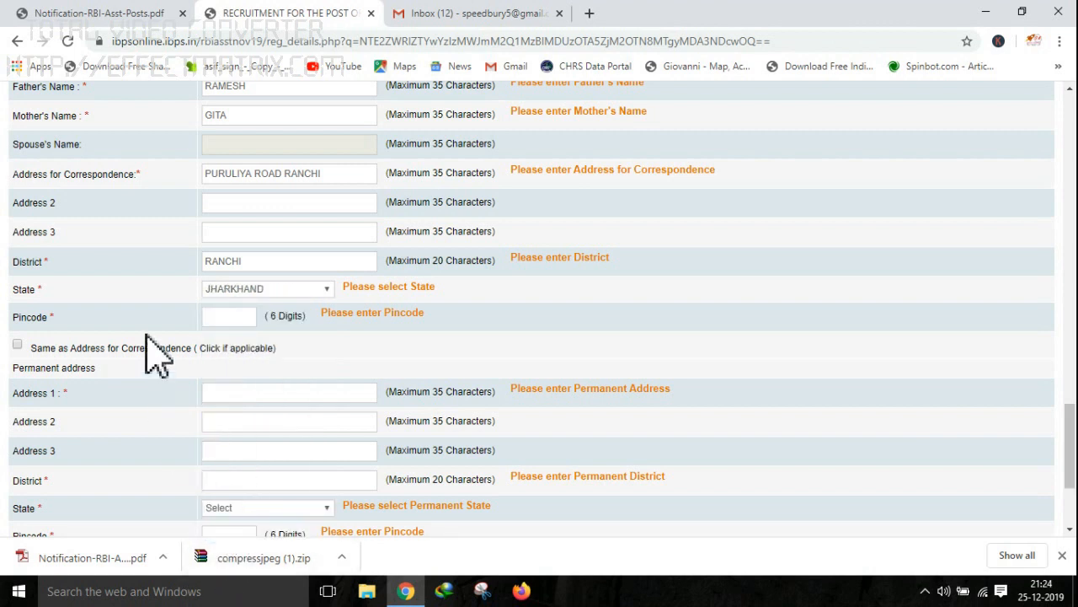
{"action": "left_click", "coordinate": [237, 317]}
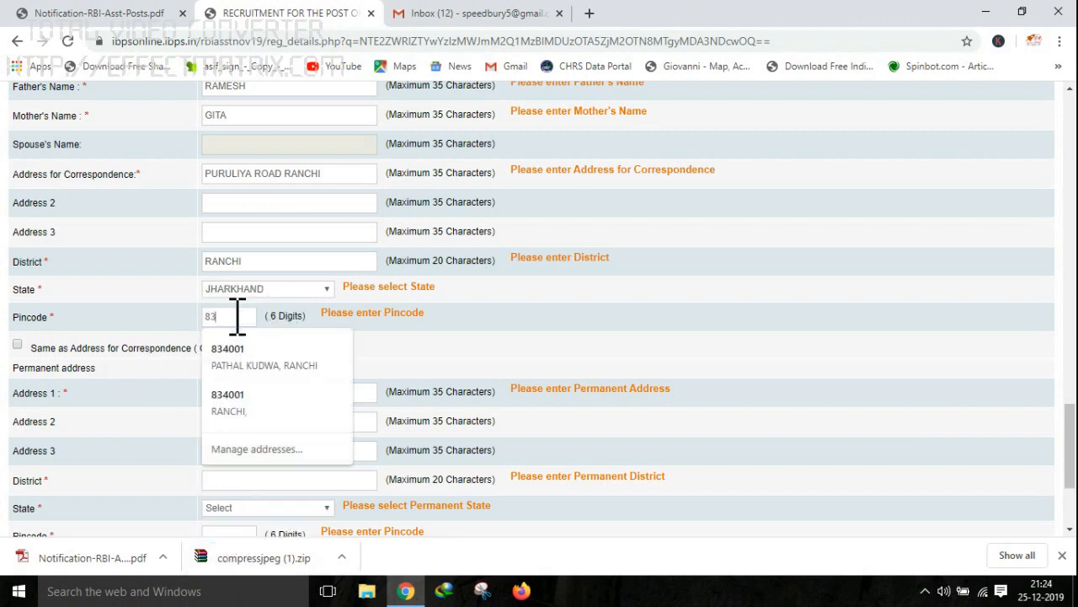
{"action": "left_click", "coordinate": [168, 326]}
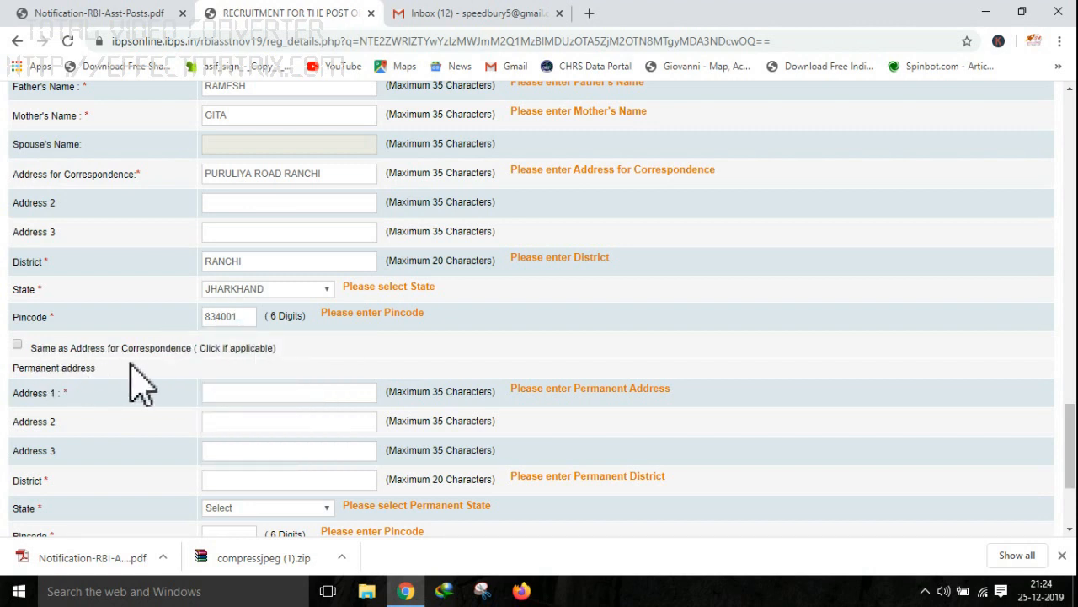
Mark the permanent address as the same as the address for correspondence and review the filled-in address fields.
{"action": "left_click", "coordinate": [18, 346]}
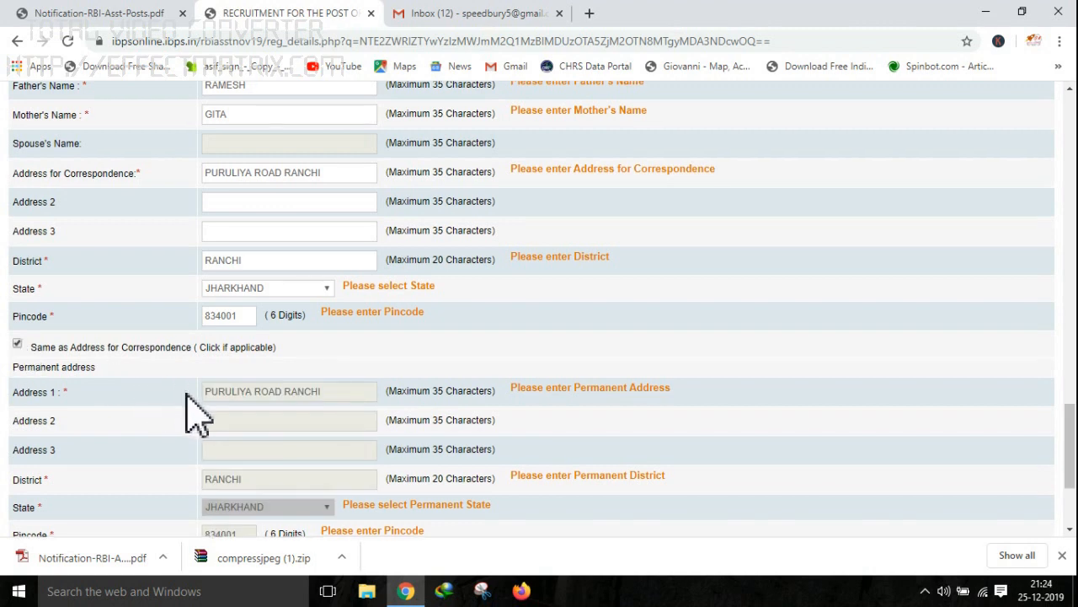
{"action": "scroll", "coordinate": [253, 337], "scroll_direction": "down", "scroll_amount": 2}
{"action": "scroll", "coordinate": [228, 337], "scroll_direction": "up", "scroll_amount": 3}
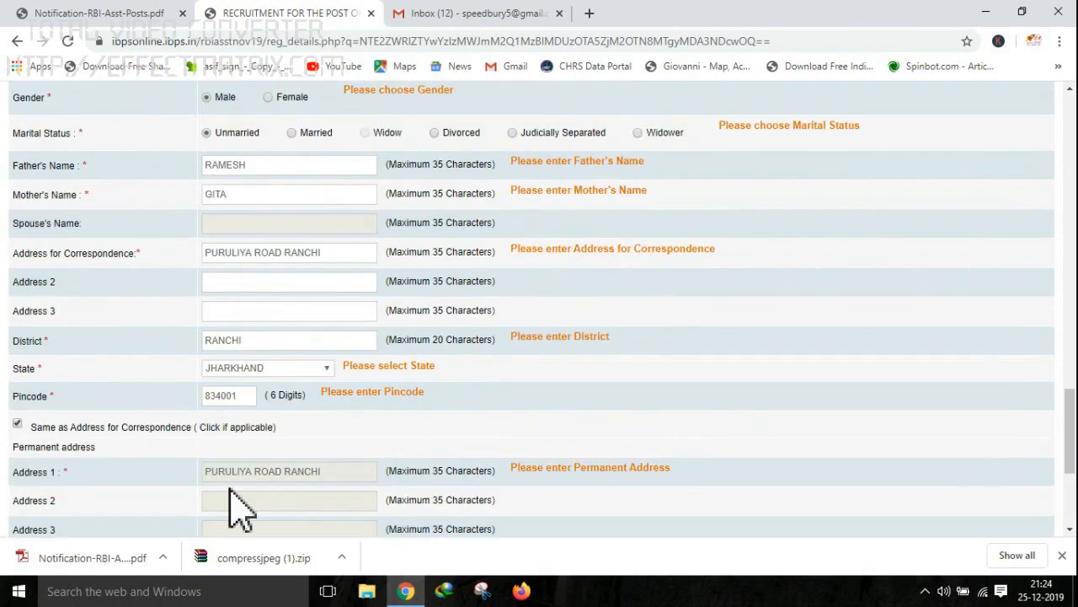
Validate the entered details, then save them and continue to the educational qualification section.
{"action": "scroll", "coordinate": [90, 438], "scroll_direction": "down", "scroll_amount": 3}
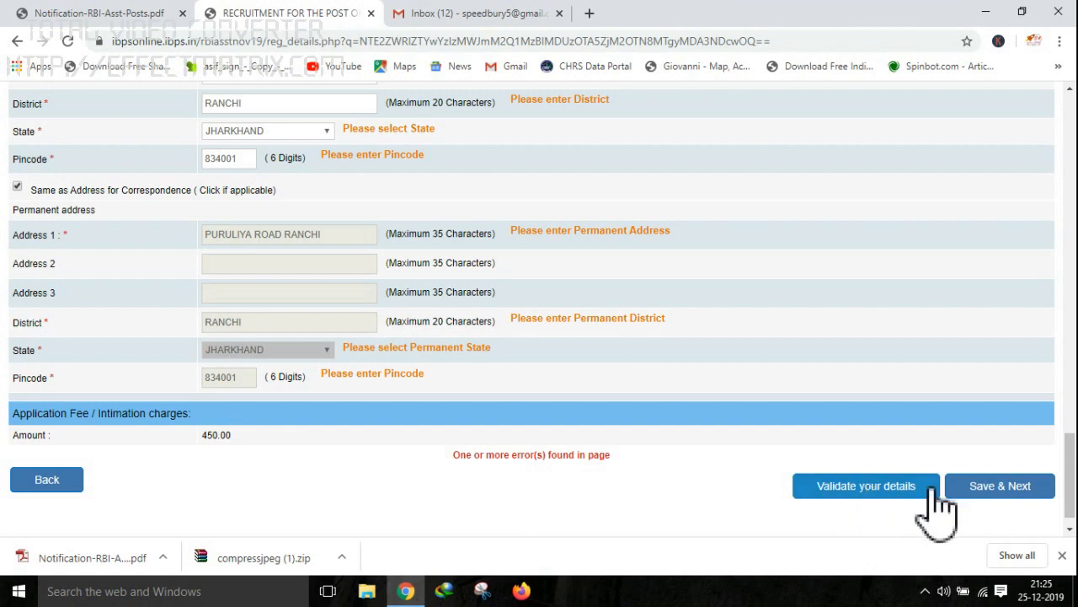
{"action": "left_click", "coordinate": [877, 492]}
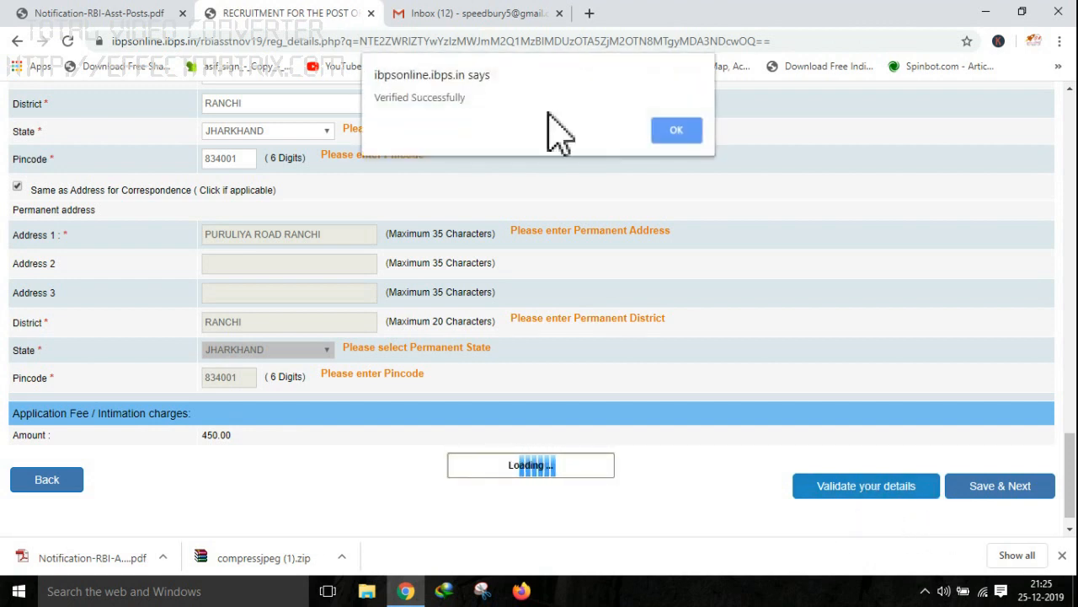
{"action": "left_click", "coordinate": [678, 133]}
{"action": "left_click", "coordinate": [1006, 493]}
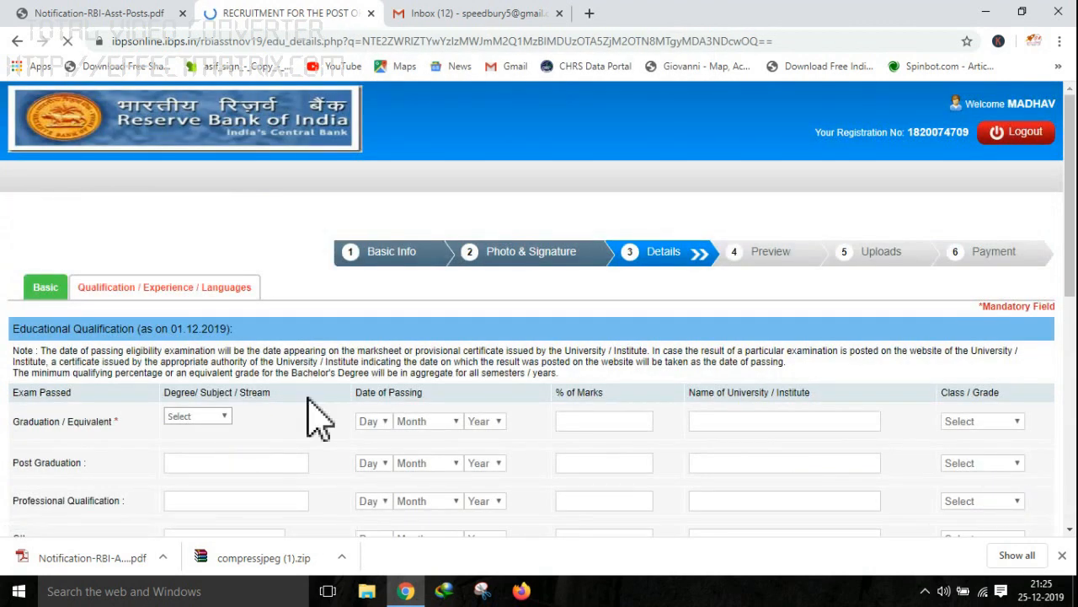
Set the graduation degree to Others and enter BTECH as the stream.
{"action": "scroll", "coordinate": [316, 413], "scroll_direction": "down", "scroll_amount": 1}
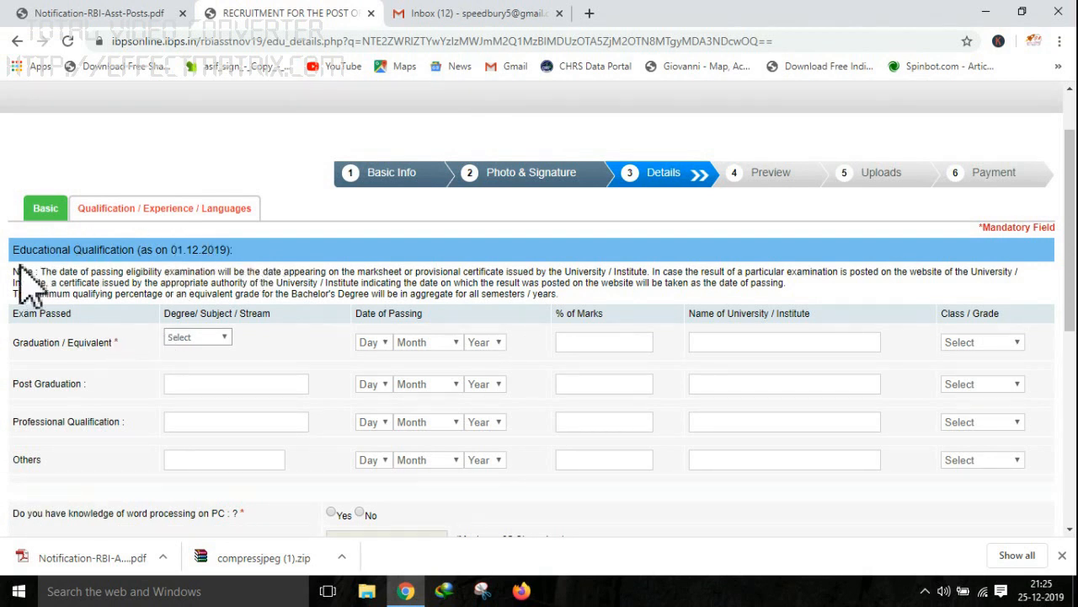
{"action": "scroll", "coordinate": [118, 320], "scroll_direction": "down", "scroll_amount": 1}
{"action": "left_click", "coordinate": [207, 258]}
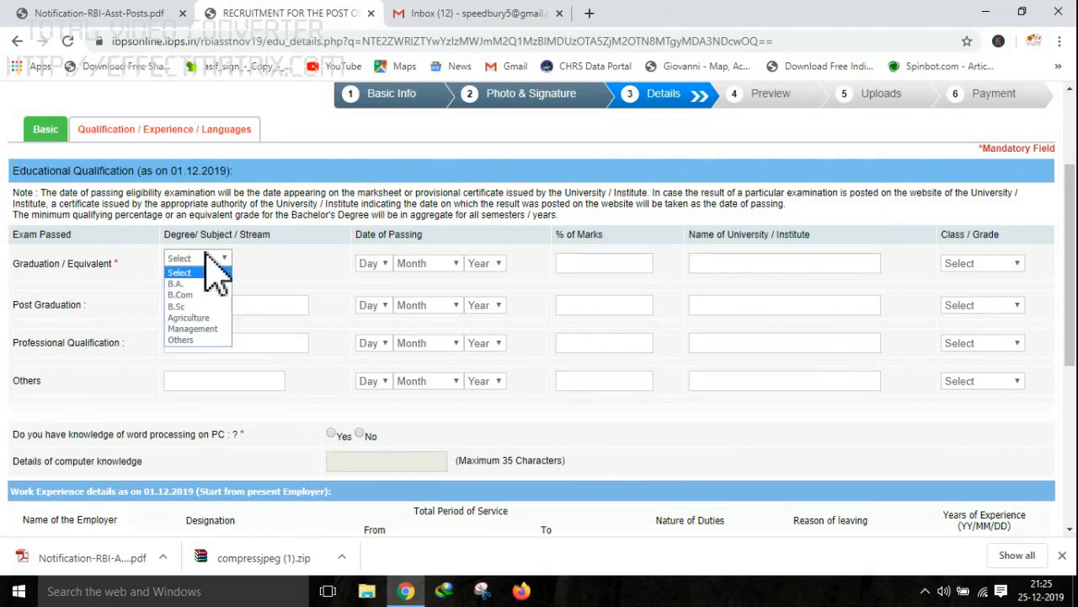
{"action": "left_click", "coordinate": [198, 339]}
{"action": "left_click", "coordinate": [199, 289]}
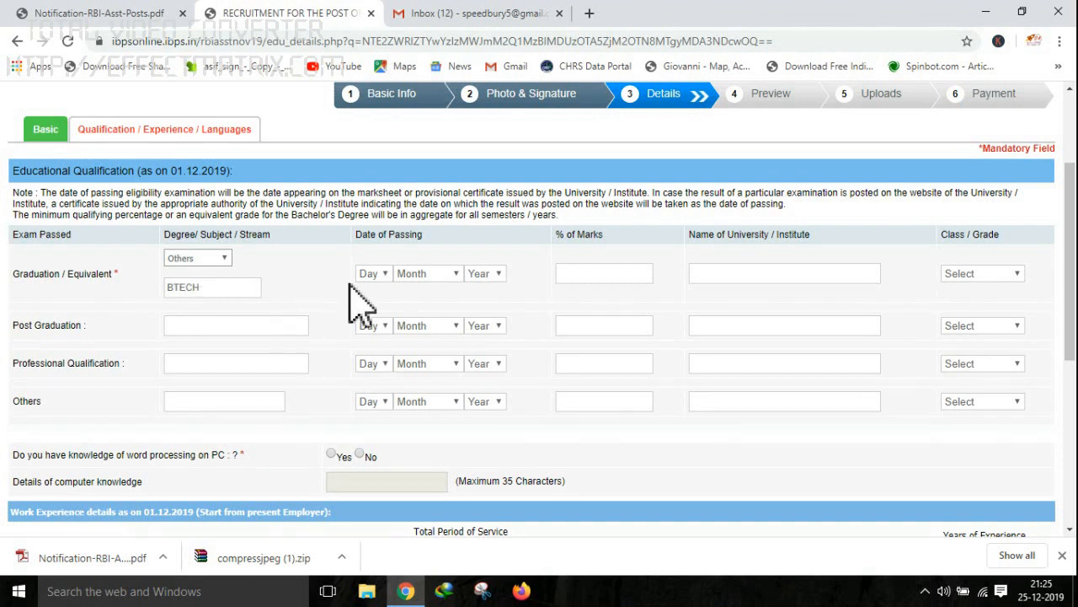
Set the graduation date of passing to 08 June 2018.
{"action": "left_click", "coordinate": [373, 273]}
{"action": "left_click", "coordinate": [369, 394]}
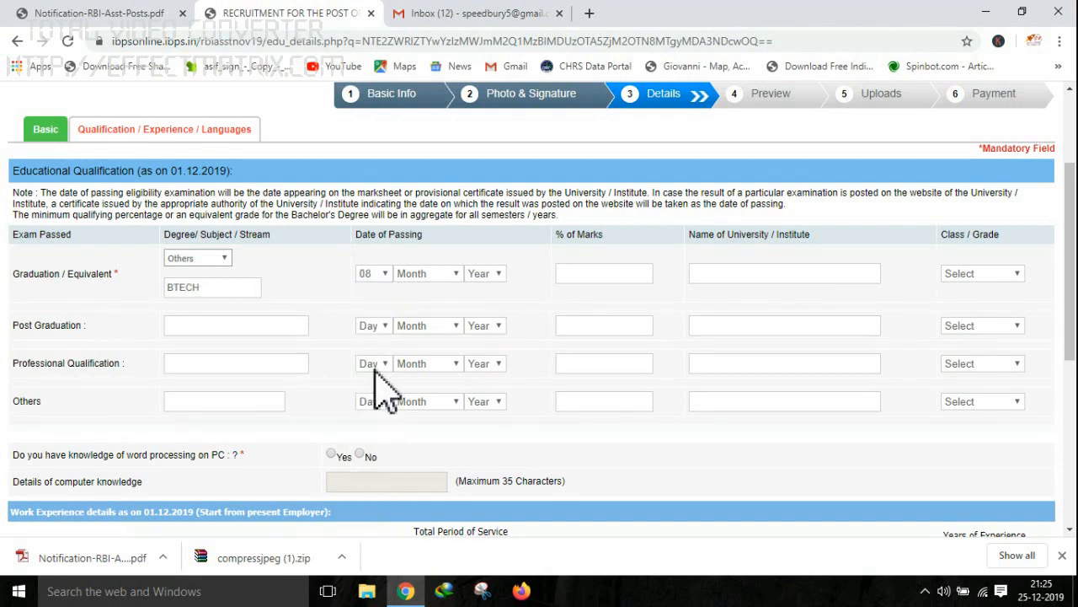
{"action": "left_click", "coordinate": [426, 274]}
{"action": "left_click", "coordinate": [425, 368]}
{"action": "left_click", "coordinate": [484, 274]}
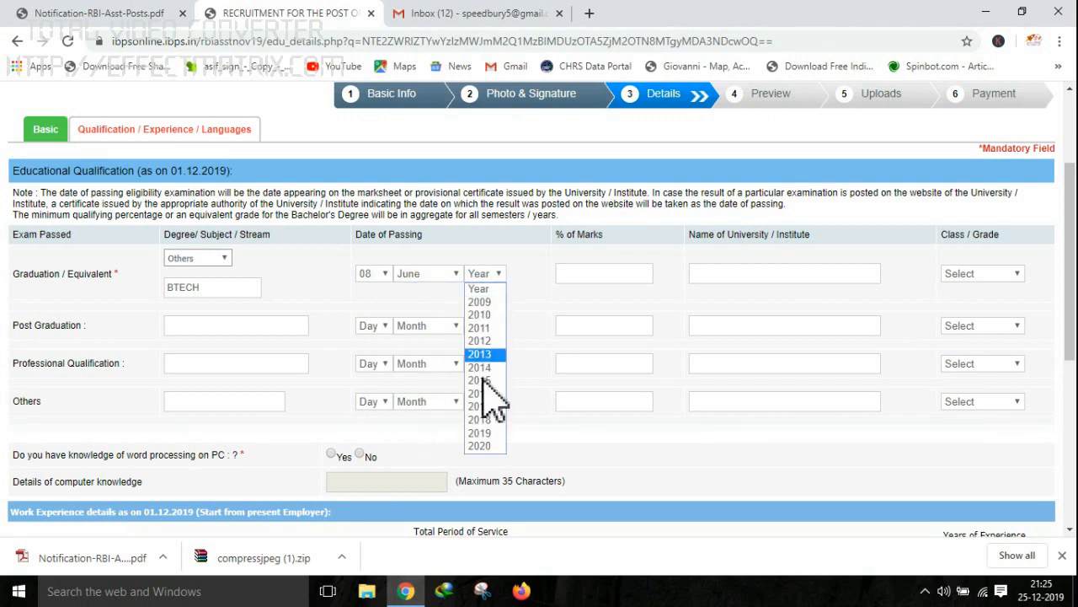
{"action": "left_click", "coordinate": [489, 419]}
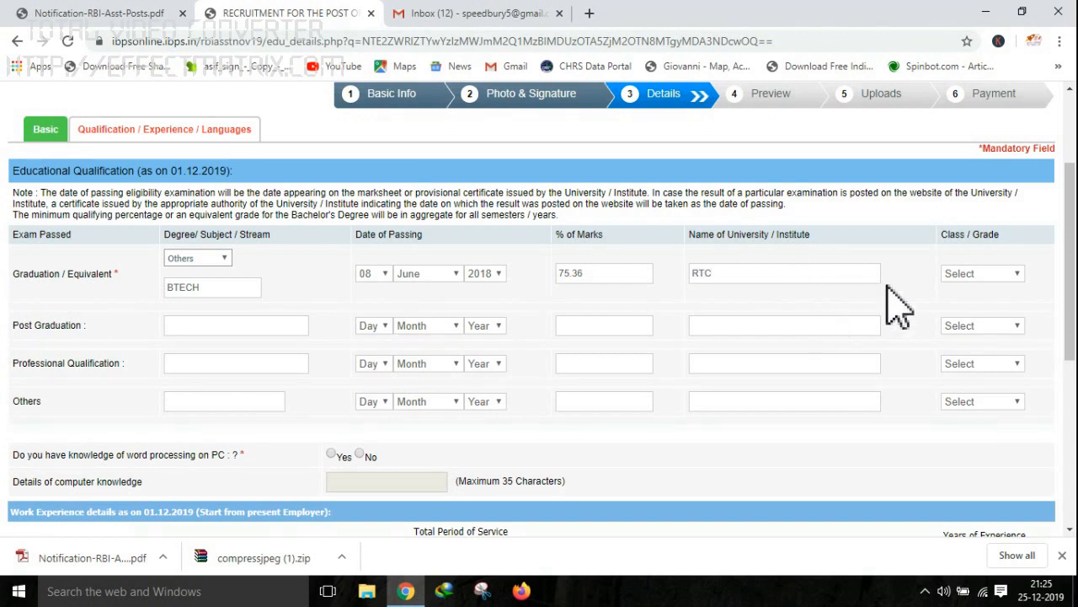
Complete the graduation row with 75.36 as the percentage of marks, RTC as the university and First Class as the grade.
{"action": "left_click", "coordinate": [1011, 273]}
{"action": "left_click", "coordinate": [980, 305]}
Declare knowledge of word processing on PC as Yes and enter EXCEL as the details of computer knowledge.
{"action": "scroll", "coordinate": [97, 409], "scroll_direction": "down", "scroll_amount": 1}
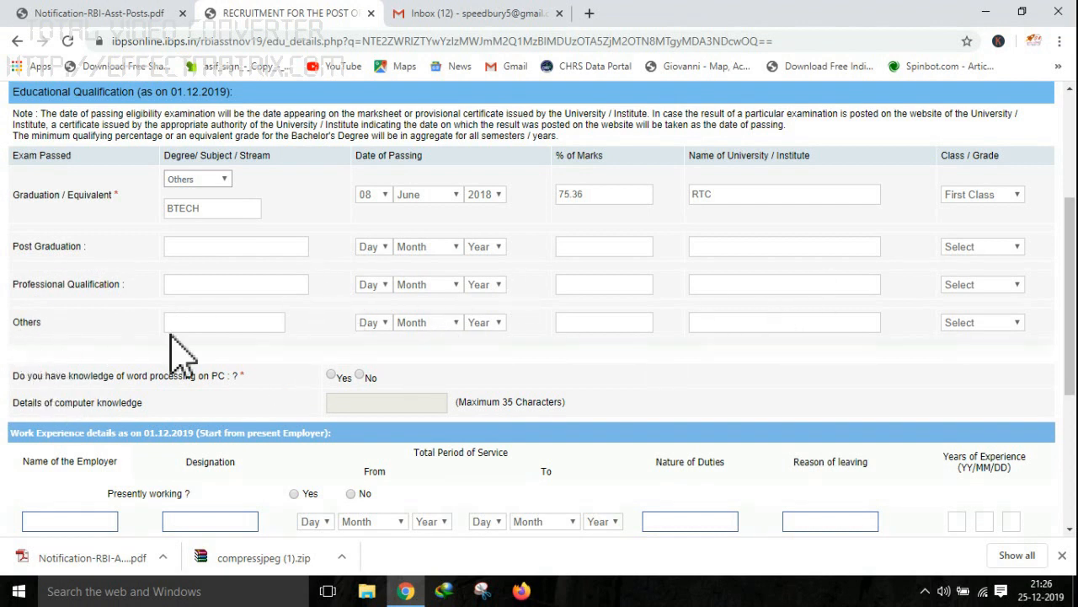
{"action": "scroll", "coordinate": [121, 352], "scroll_direction": "down", "scroll_amount": 1}
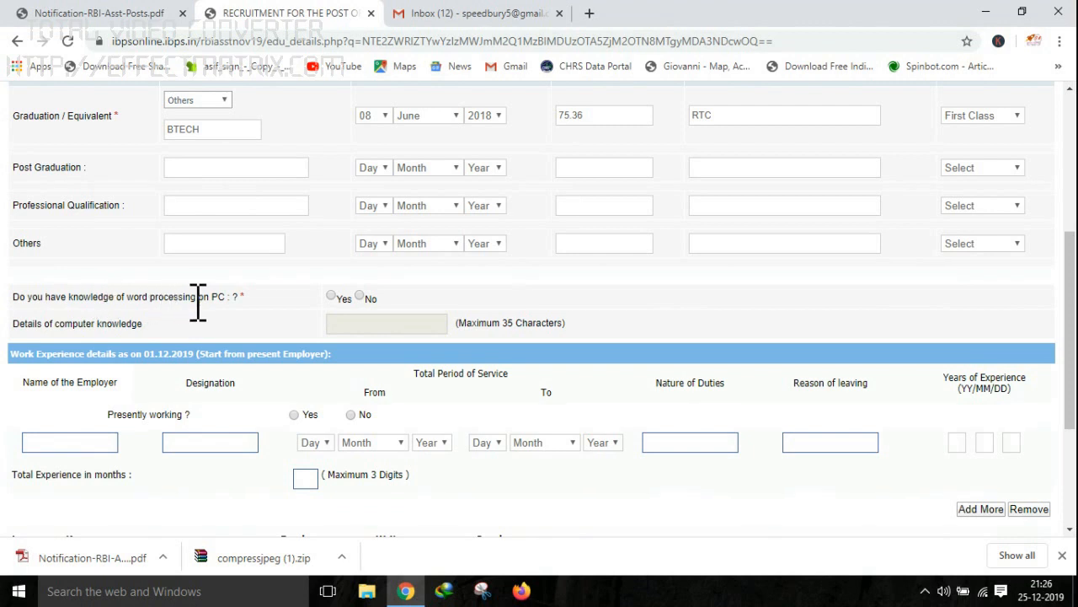
{"action": "left_click", "coordinate": [331, 295]}
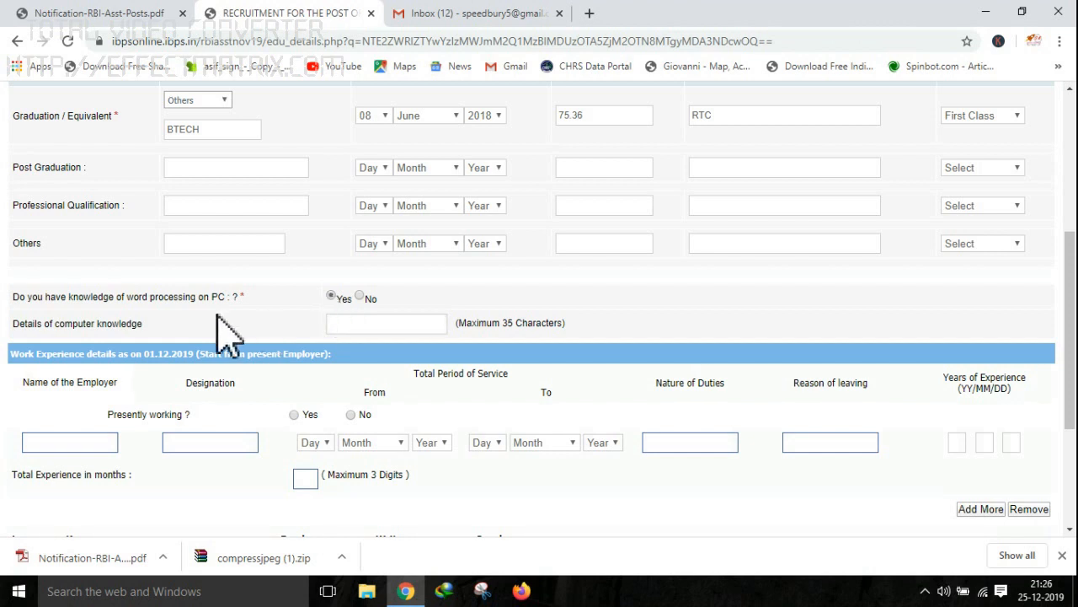
{"action": "left_click", "coordinate": [384, 325]}
Leave the work experience blank and add HINDI and ENGLISH as known languages, each marked for read, write and speak.
{"action": "scroll", "coordinate": [236, 387], "scroll_direction": "down", "scroll_amount": 1}
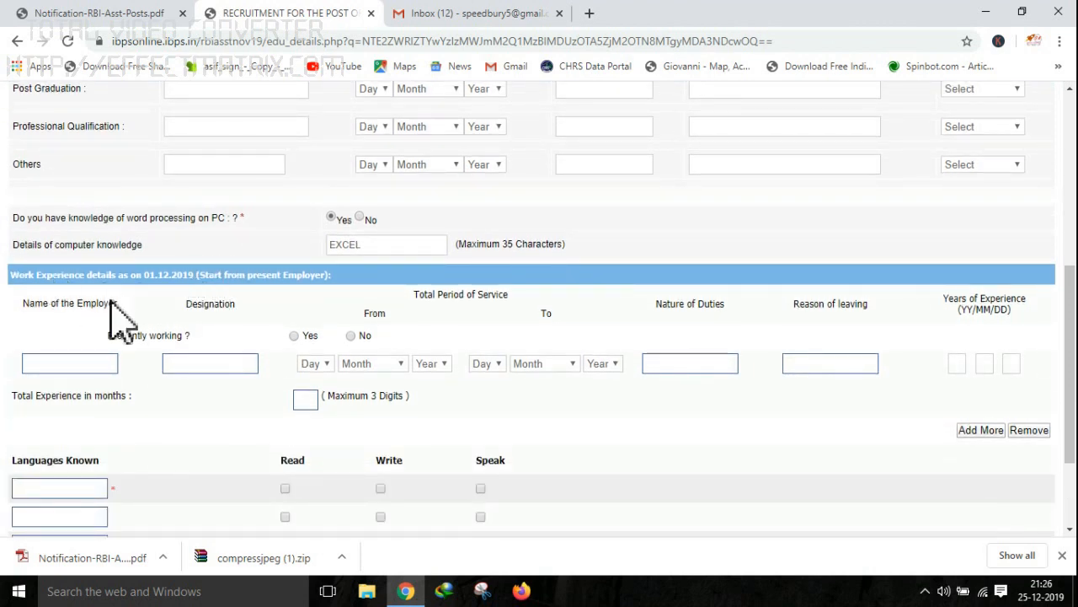
{"action": "scroll", "coordinate": [85, 354], "scroll_direction": "down", "scroll_amount": 1}
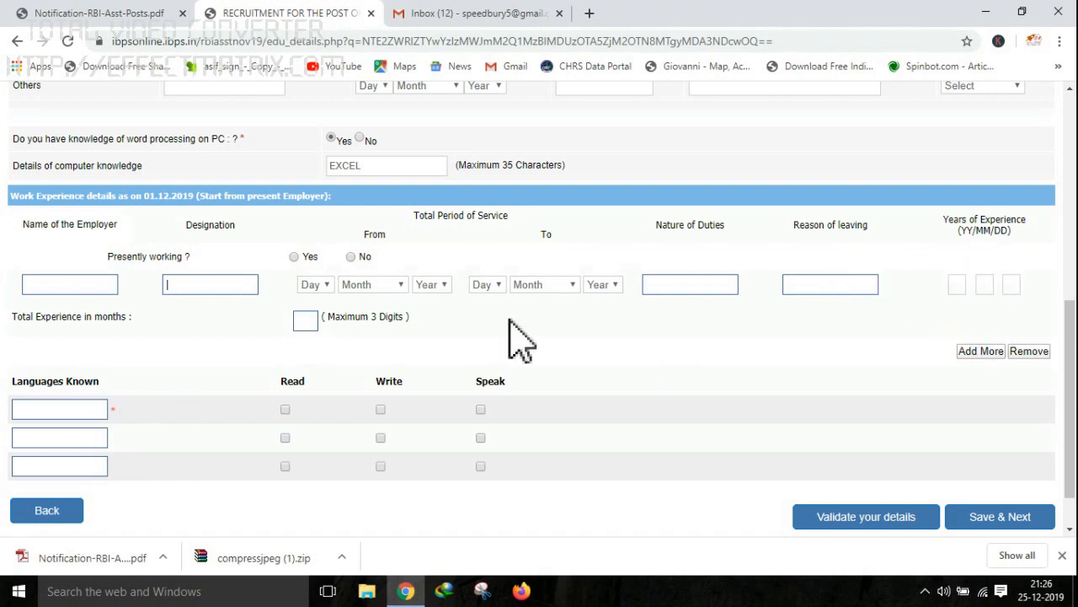
{"action": "scroll", "coordinate": [188, 433], "scroll_direction": "down", "scroll_amount": 2}
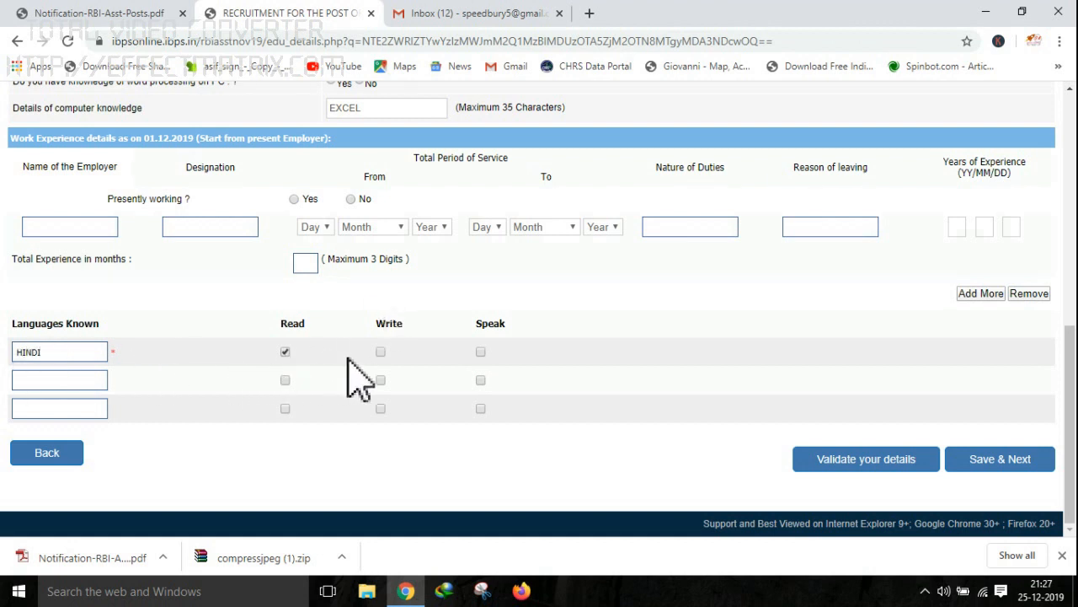
{"action": "left_click", "coordinate": [380, 351]}
{"action": "left_click", "coordinate": [480, 351]}
{"action": "left_click", "coordinate": [285, 380]}
{"action": "left_click", "coordinate": [380, 380]}
{"action": "left_click", "coordinate": [480, 379]}
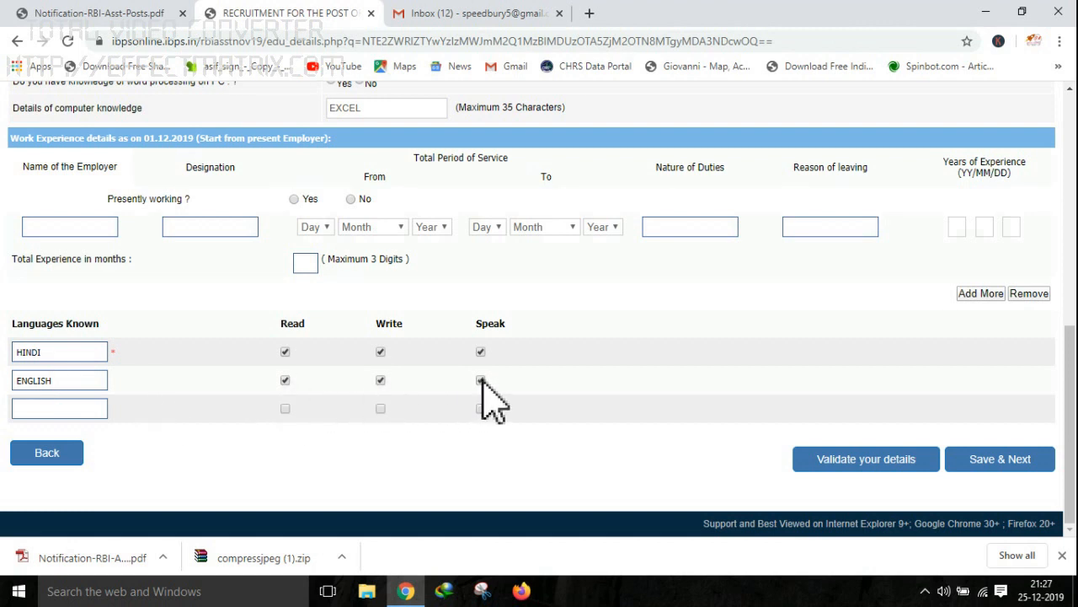
Validate the qualification and language details, then save them and continue to the application preview.
{"action": "left_click", "coordinate": [881, 472]}
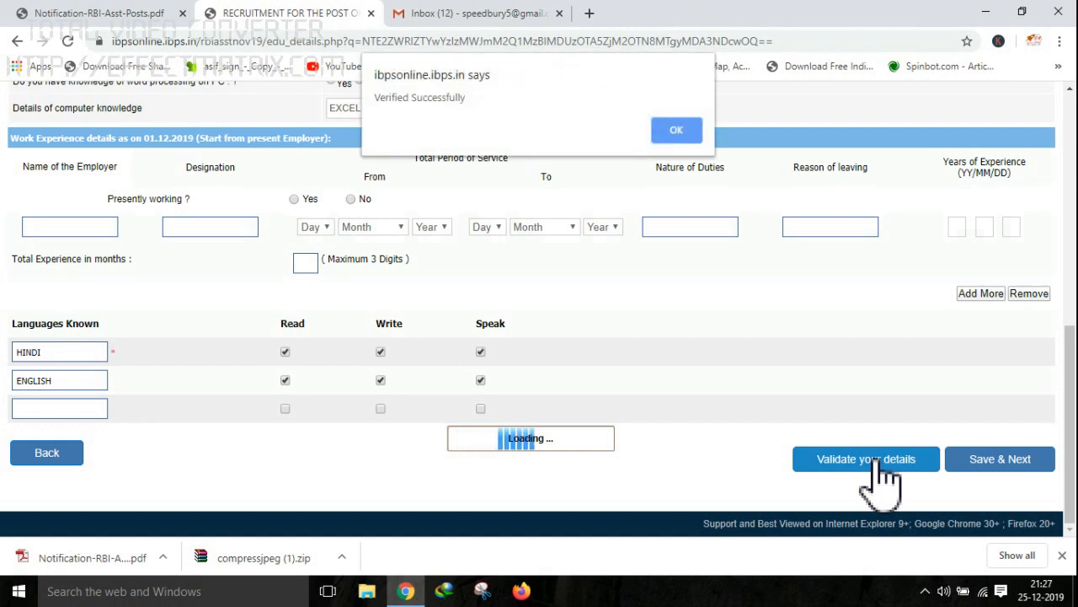
{"action": "left_click", "coordinate": [678, 132]}
{"action": "left_click", "coordinate": [1007, 460]}
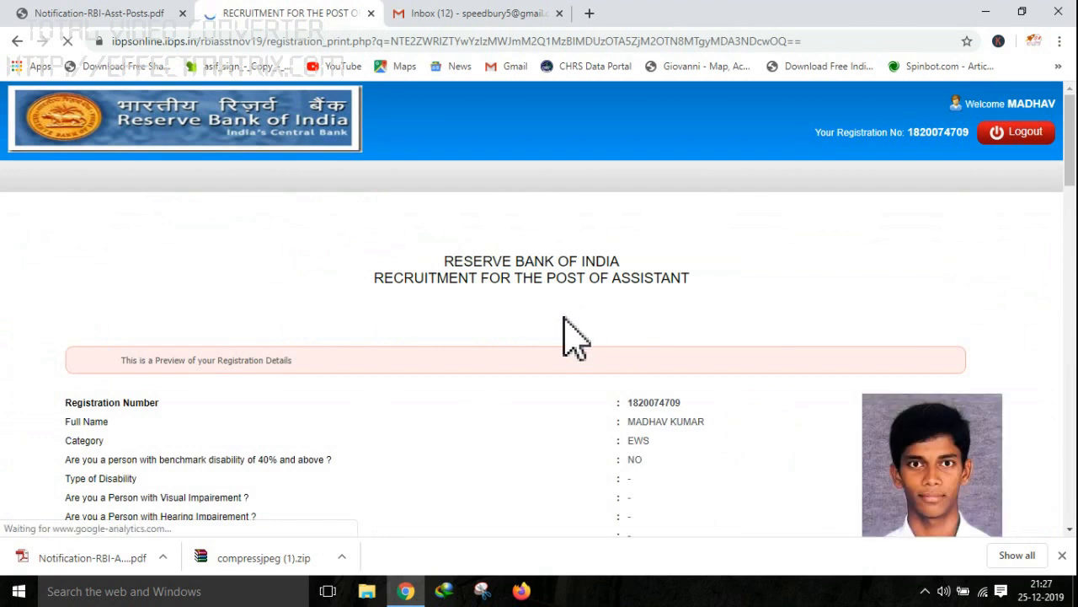
Review the registration details in the preview and confirm that the displayed photo is the applicant's.
{"action": "scroll", "coordinate": [438, 345], "scroll_direction": "down", "scroll_amount": 1}
{"action": "scroll", "coordinate": [438, 345], "scroll_direction": "down", "scroll_amount": 9}
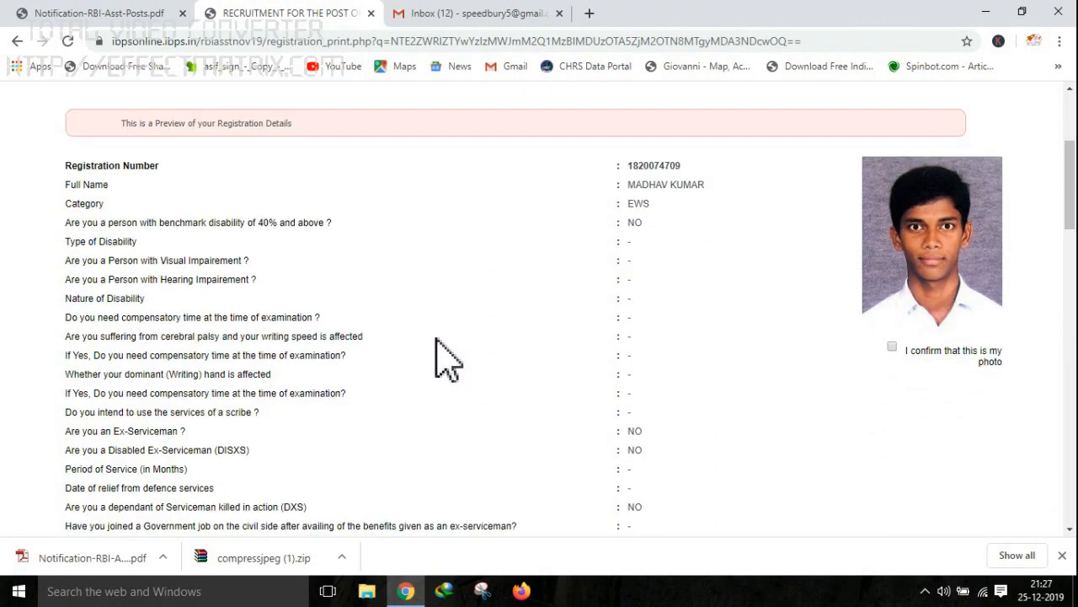
{"action": "scroll", "coordinate": [438, 345], "scroll_direction": "down", "scroll_amount": 10}
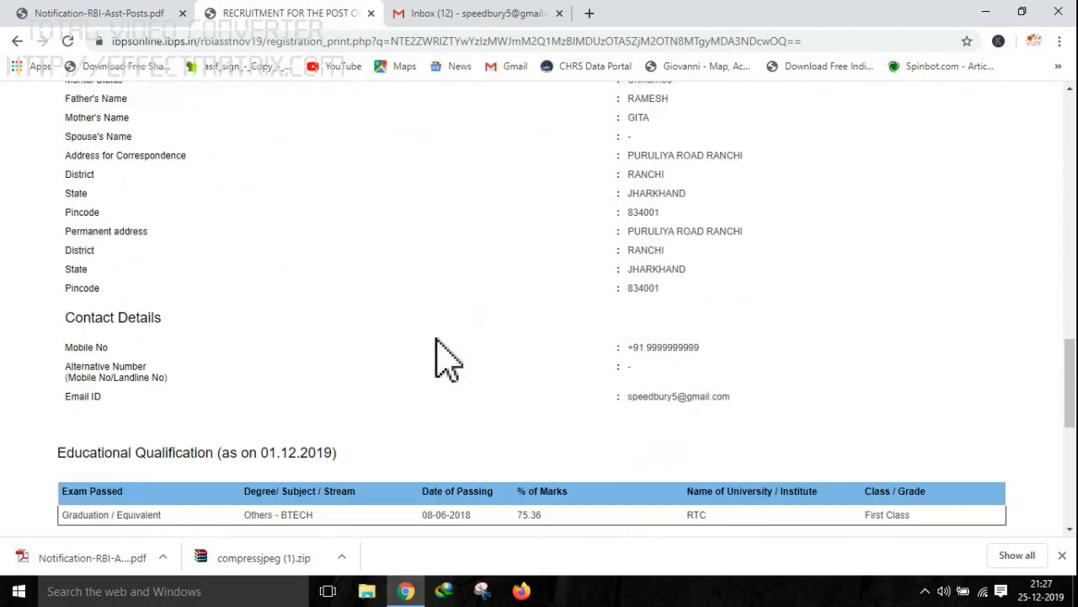
{"action": "scroll", "coordinate": [438, 345], "scroll_direction": "up", "scroll_amount": 14}
{"action": "scroll", "coordinate": [438, 350], "scroll_direction": "up", "scroll_amount": 6}
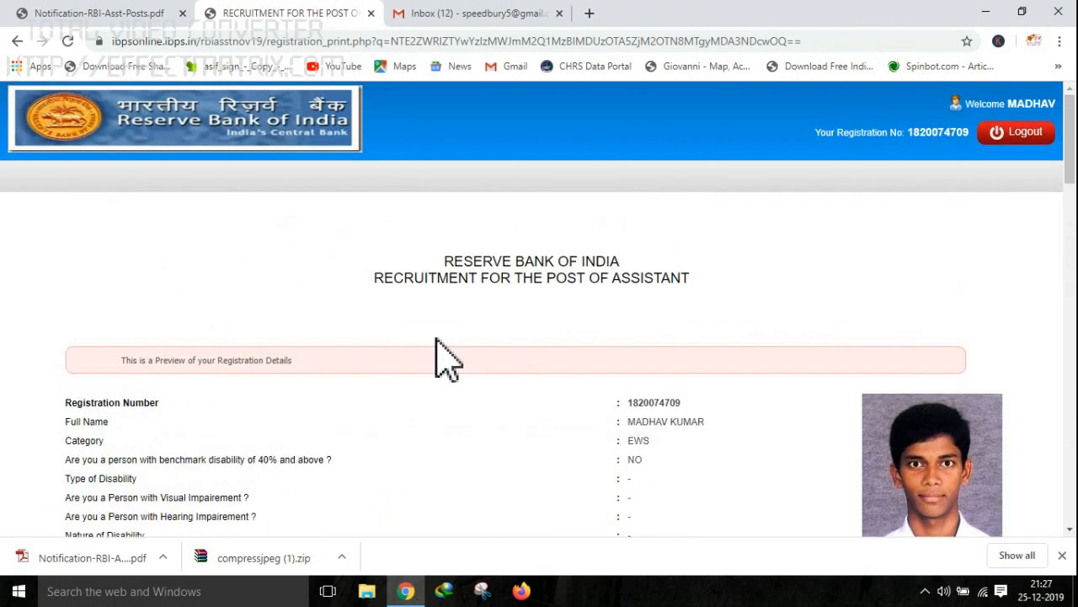
{"action": "scroll", "coordinate": [440, 385], "scroll_direction": "down", "scroll_amount": 1}
{"action": "scroll", "coordinate": [893, 413], "scroll_direction": "down", "scroll_amount": 2}
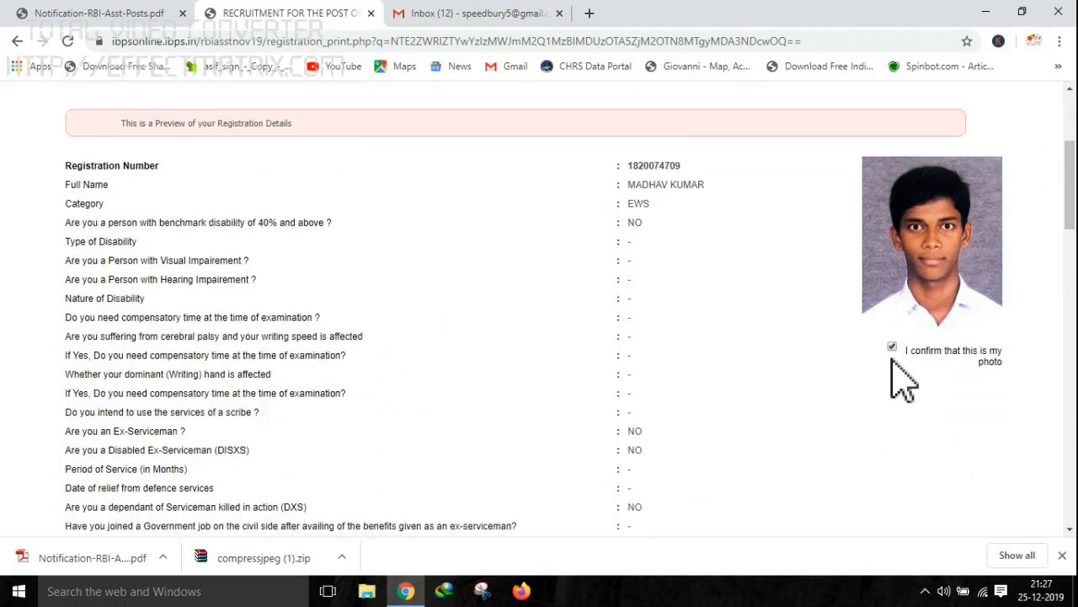
Make the final submission of the application with the declaration agreed to and the signature confirmed.
{"action": "scroll", "coordinate": [558, 429], "scroll_direction": "down", "scroll_amount": 20}
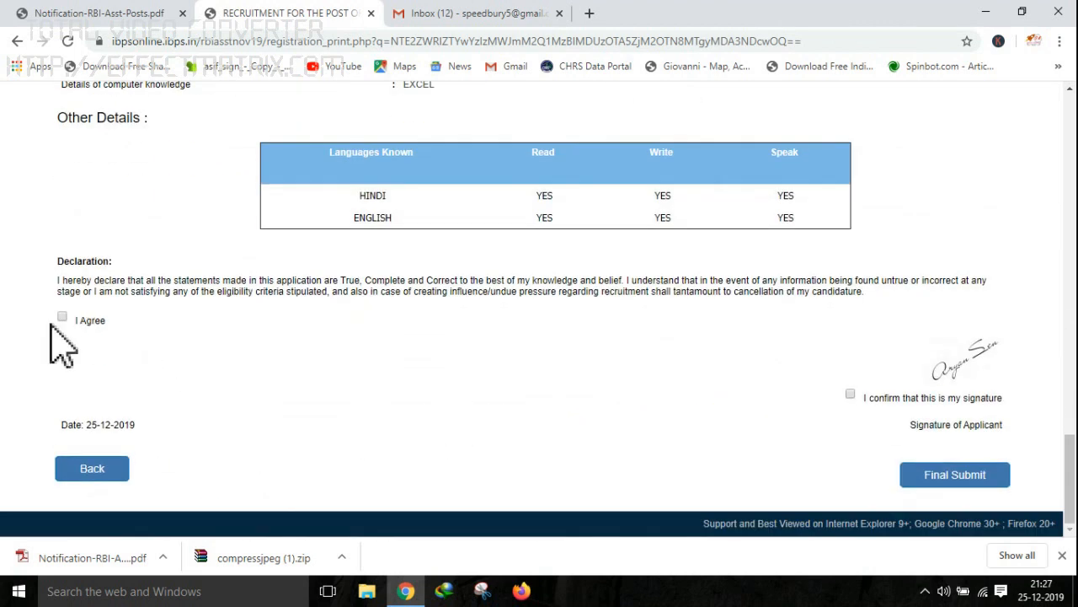
{"action": "left_click", "coordinate": [63, 318]}
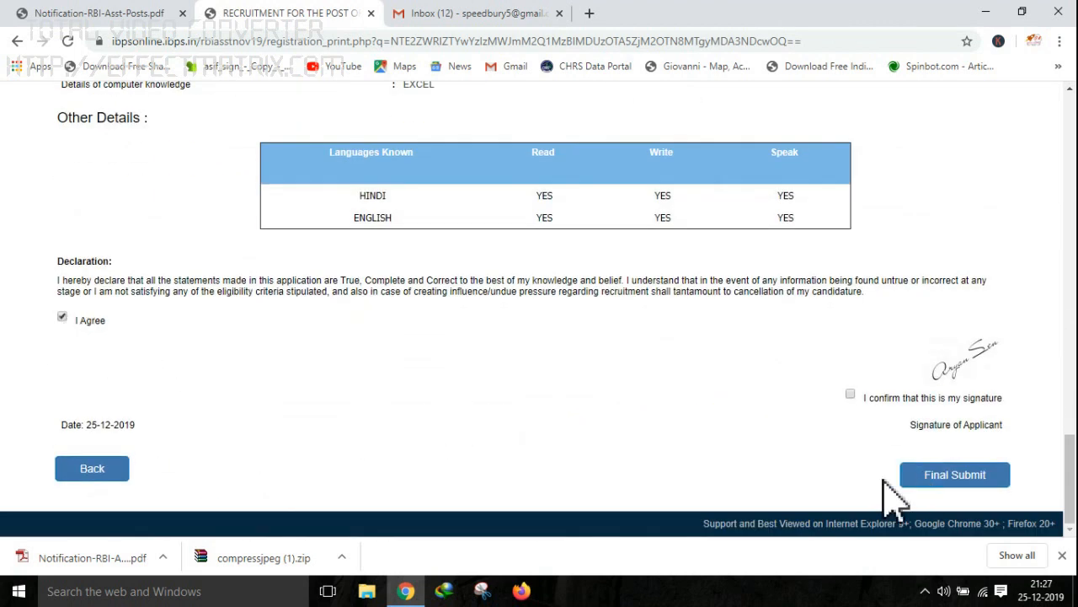
{"action": "left_click", "coordinate": [850, 394]}
{"action": "left_click", "coordinate": [958, 475]}
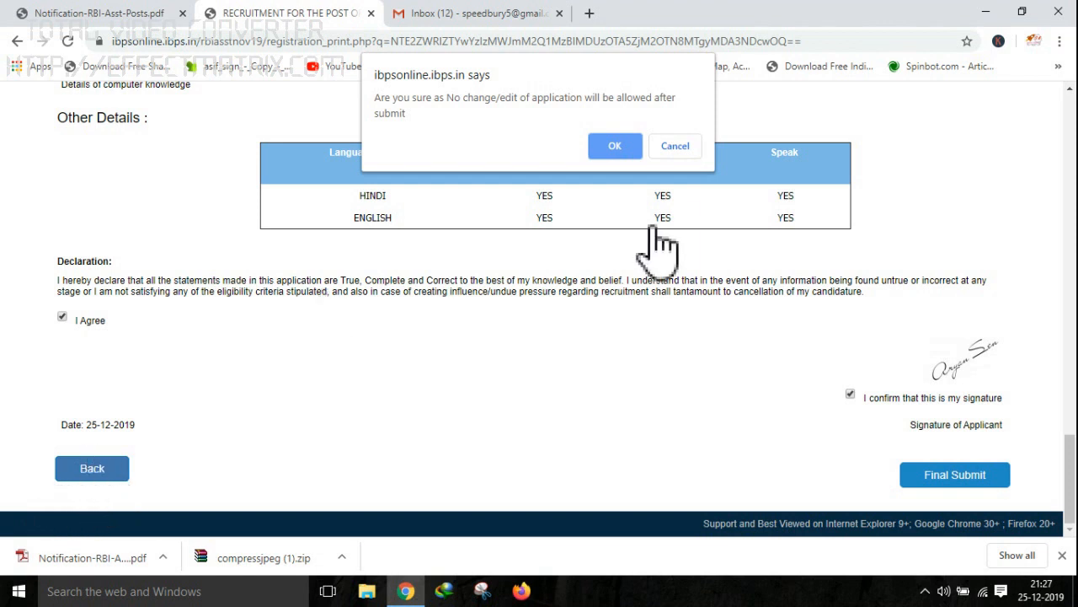
{"action": "left_click", "coordinate": [612, 148]}
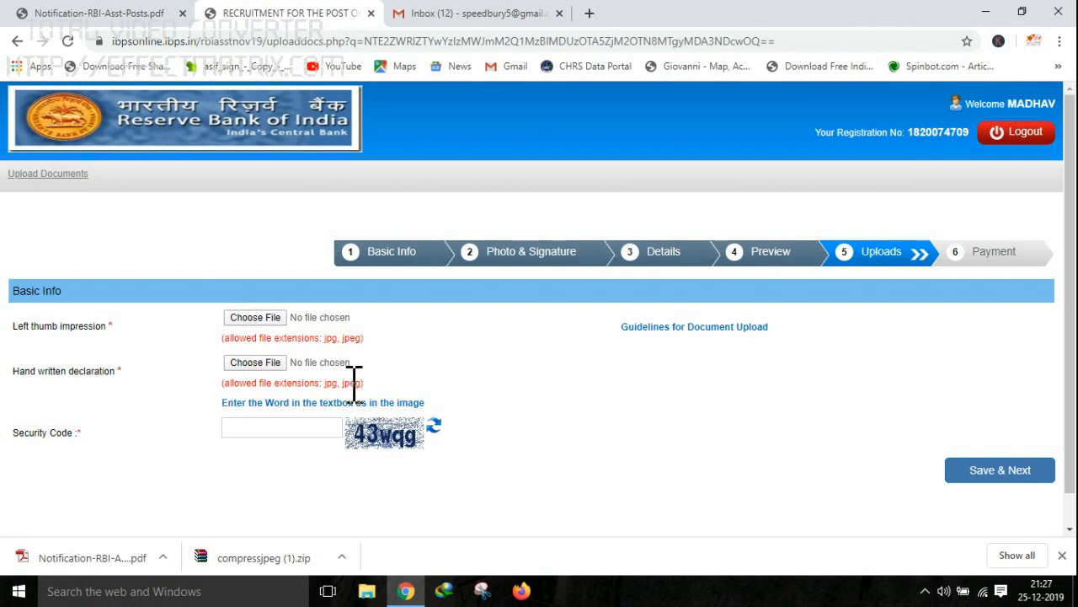
Read the document upload guidelines for the left thumb impression and hand-written declaration requirements, then close them.
{"action": "left_click", "coordinate": [692, 329]}
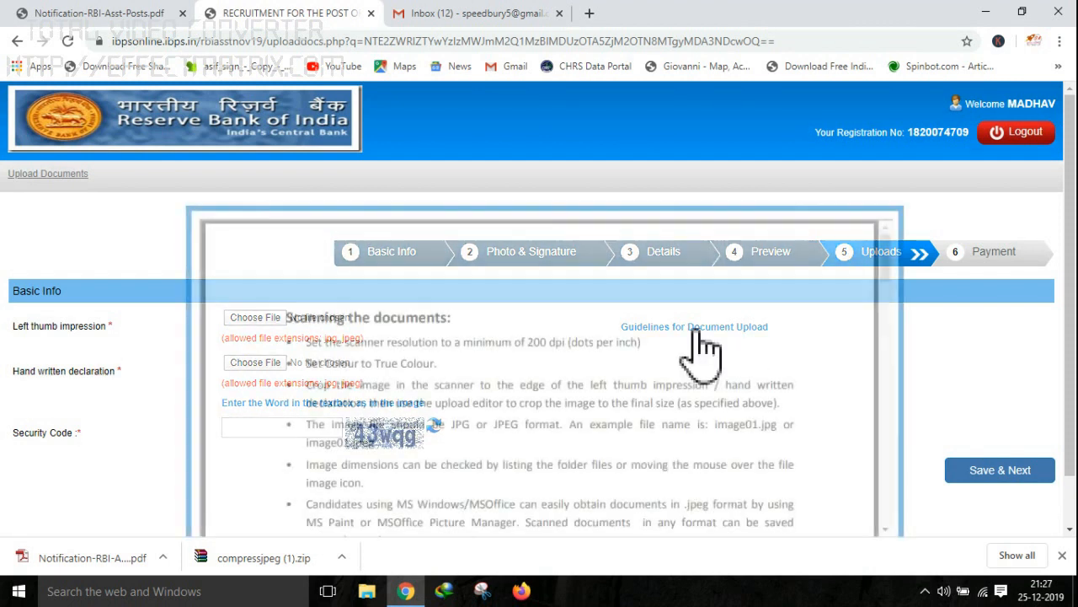
{"action": "scroll", "coordinate": [513, 358], "scroll_direction": "down", "scroll_amount": 6}
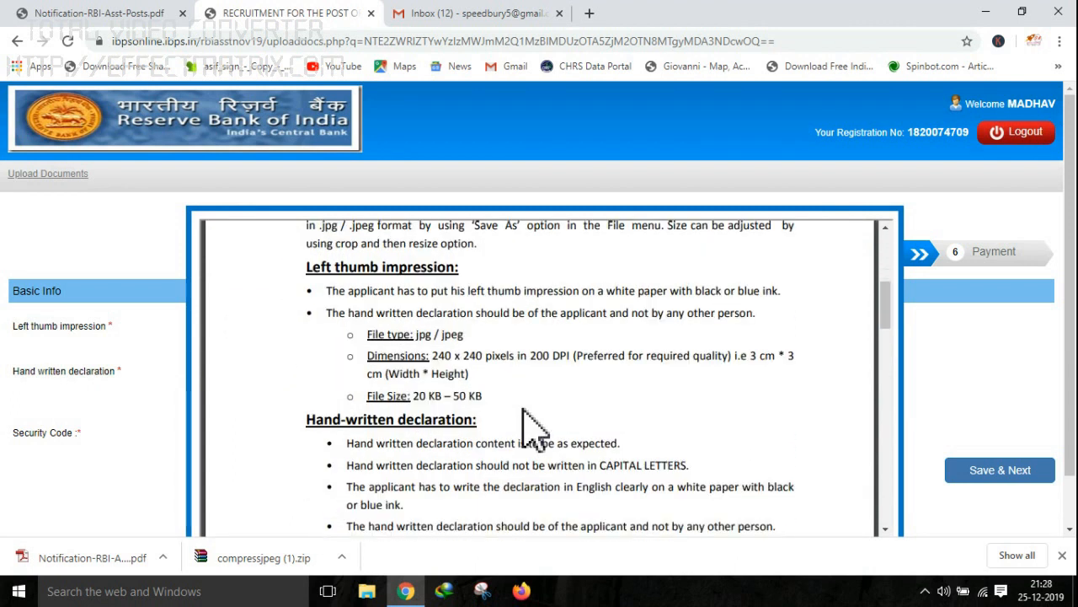
{"action": "scroll", "coordinate": [523, 411], "scroll_direction": "up", "scroll_amount": 2}
{"action": "scroll", "coordinate": [523, 411], "scroll_direction": "down", "scroll_amount": 4}
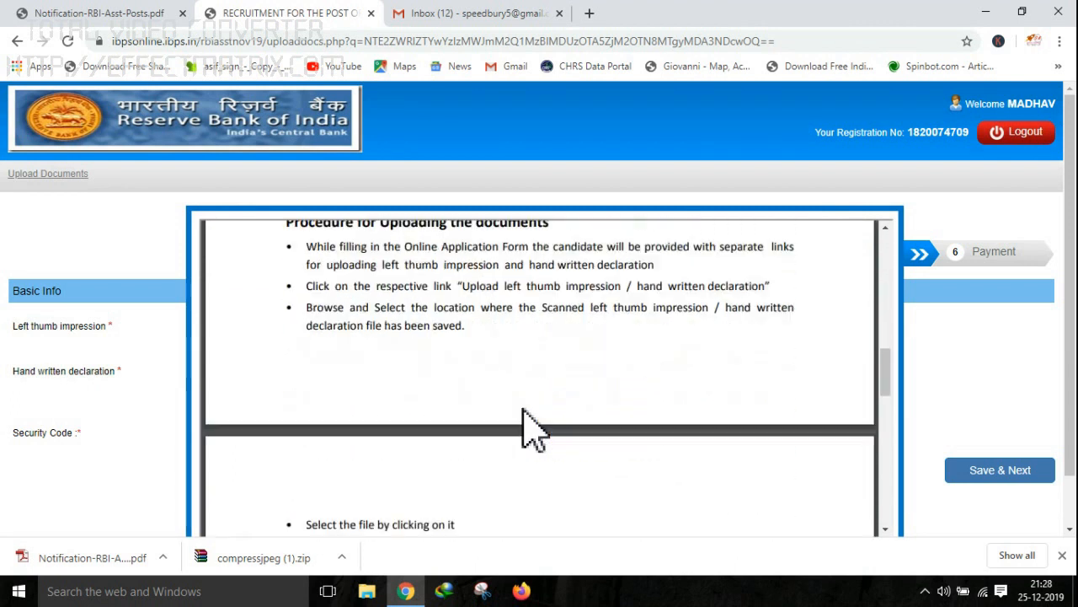
{"action": "scroll", "coordinate": [523, 429], "scroll_direction": "down", "scroll_amount": 6}
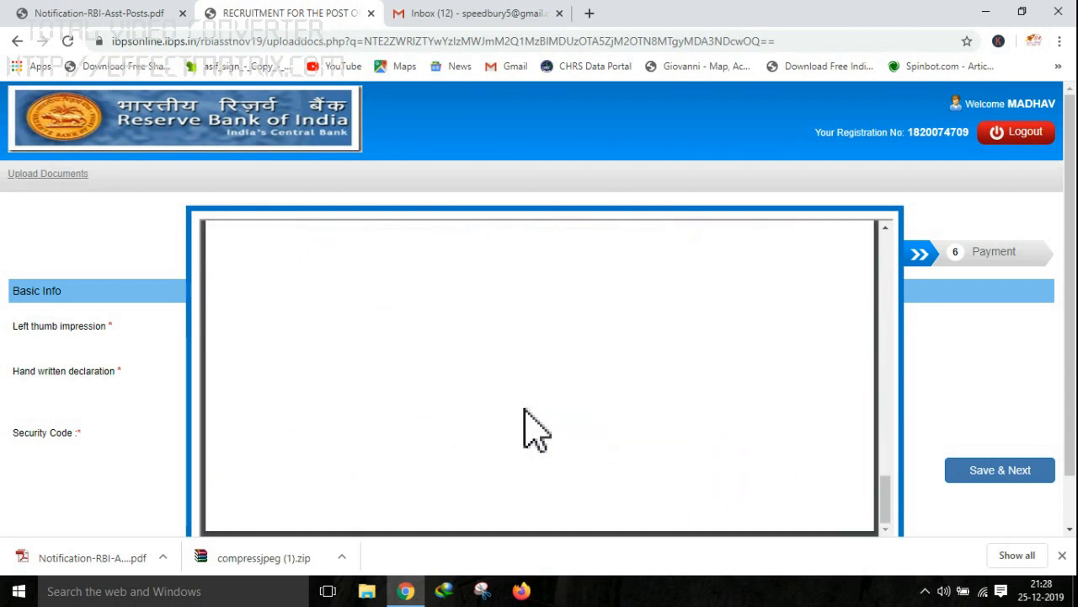
{"action": "scroll", "coordinate": [525, 412], "scroll_direction": "up", "scroll_amount": 5}
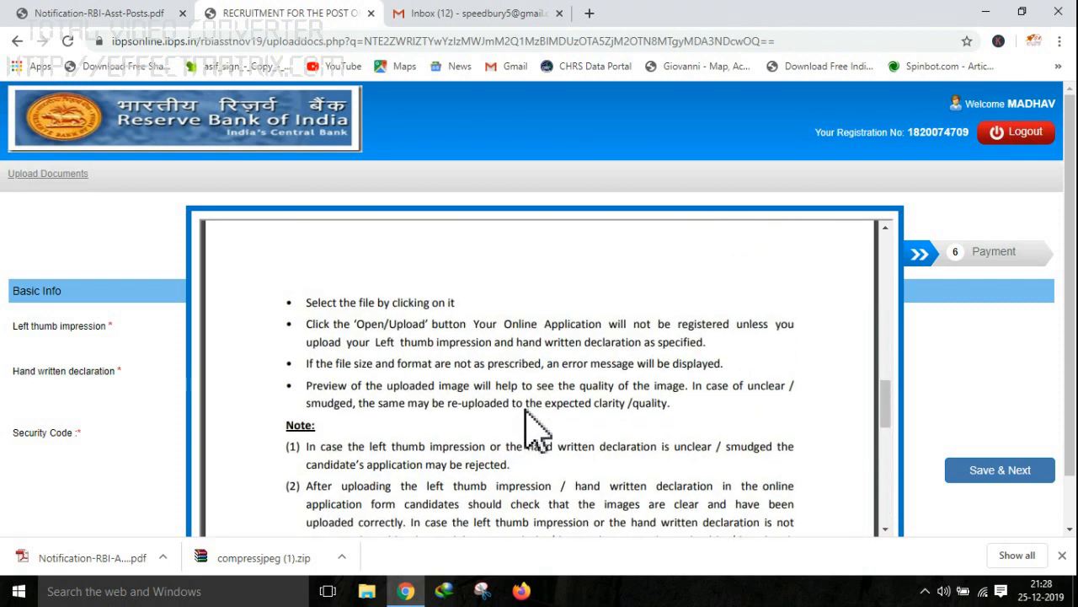
{"action": "scroll", "coordinate": [525, 430], "scroll_direction": "up", "scroll_amount": 3}
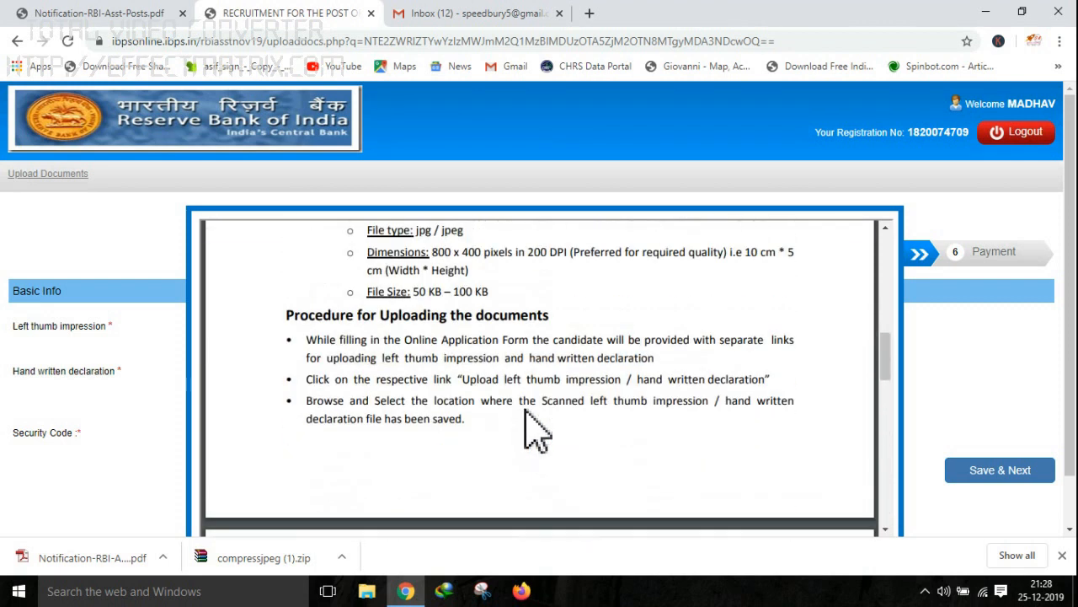
{"action": "scroll", "coordinate": [525, 430], "scroll_direction": "down", "scroll_amount": 2}
{"action": "scroll", "coordinate": [525, 430], "scroll_direction": "up", "scroll_amount": 2}
{"action": "scroll", "coordinate": [531, 429], "scroll_direction": "up", "scroll_amount": 4}
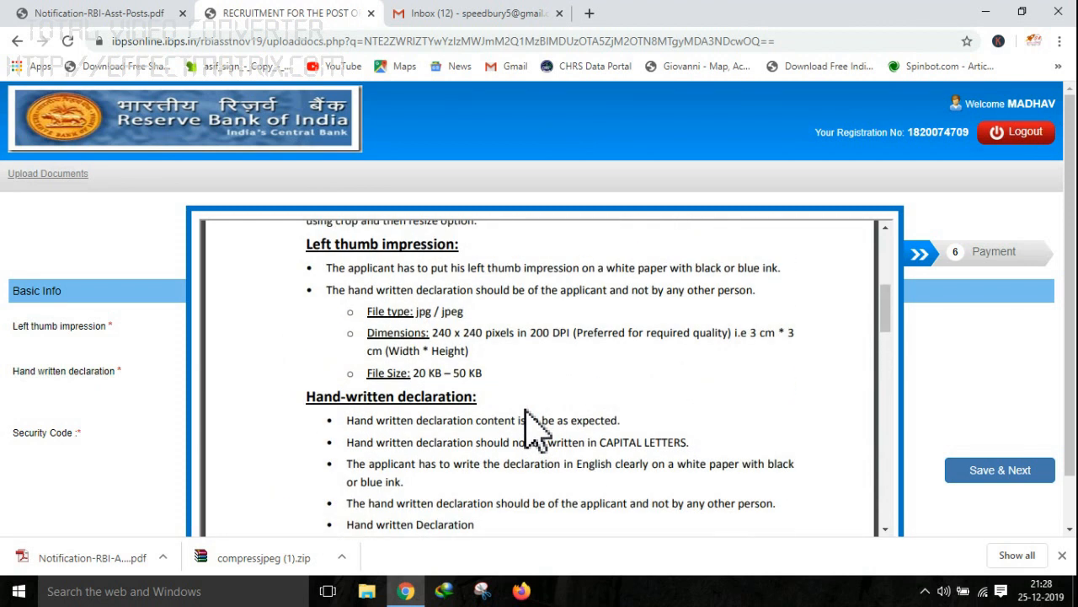
{"action": "scroll", "coordinate": [525, 417], "scroll_direction": "up", "scroll_amount": 5}
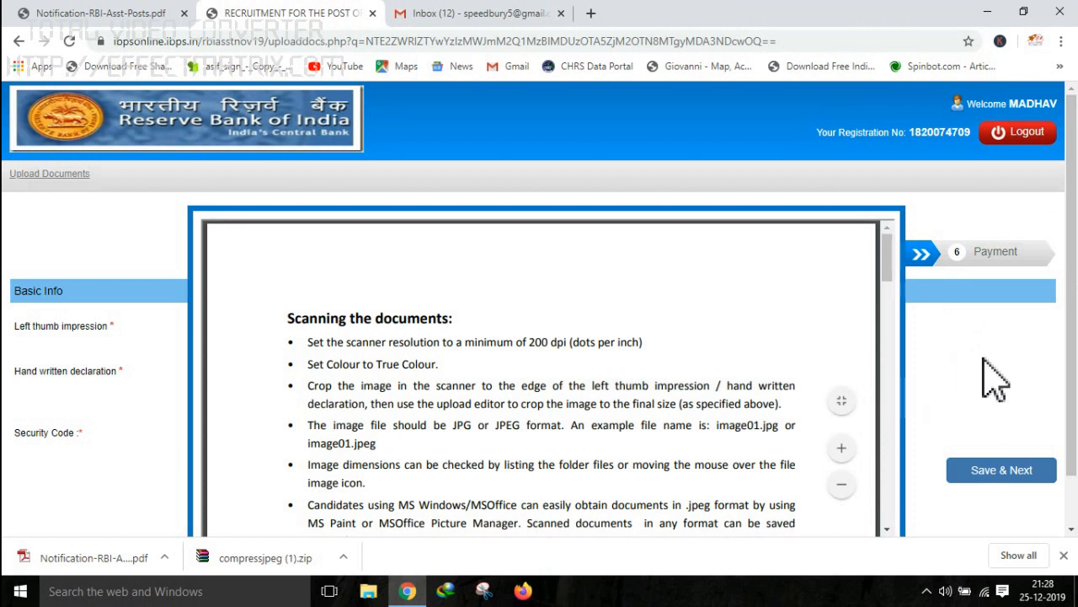
{"action": "scroll", "coordinate": [619, 412], "scroll_direction": "down", "scroll_amount": 15}
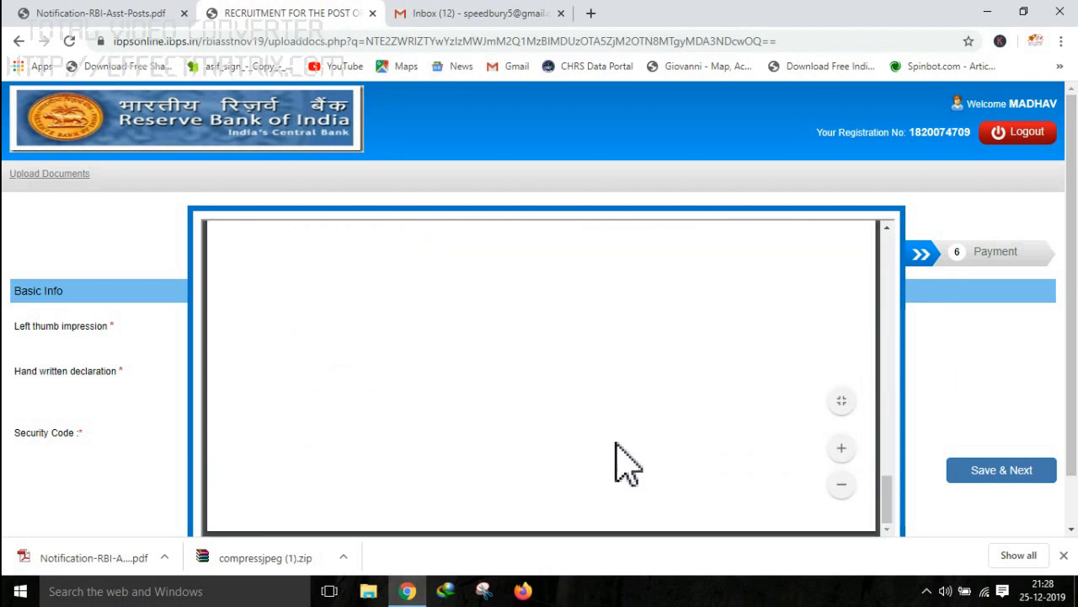
{"action": "scroll", "coordinate": [619, 472], "scroll_direction": "down", "scroll_amount": 2}
{"action": "left_click", "coordinate": [549, 505]}
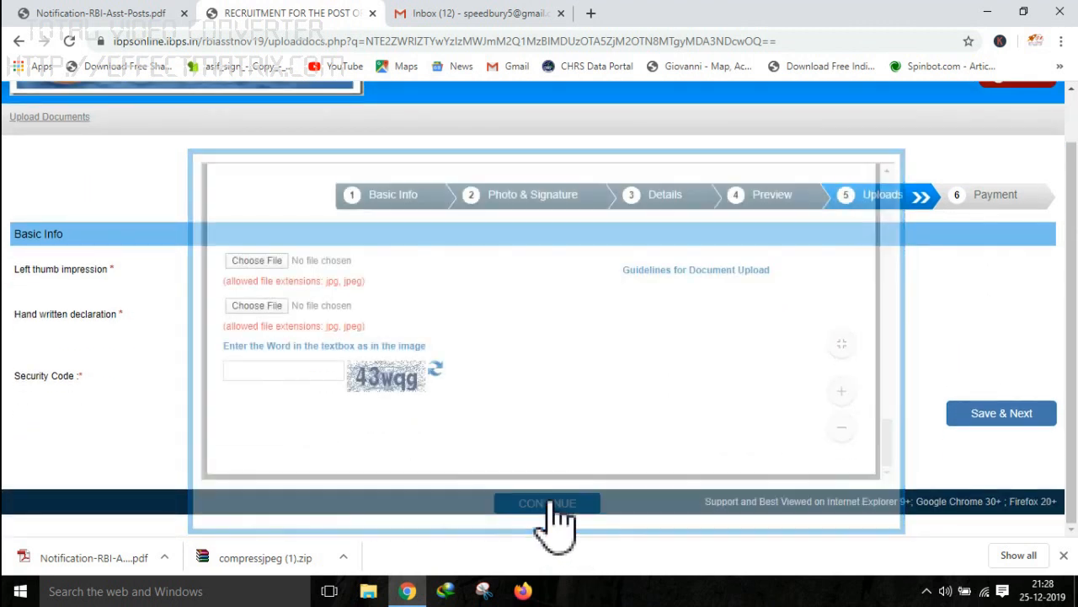
Upload the thumb image file as the left thumb impression and accept its preview.
{"action": "left_click", "coordinate": [267, 285]}
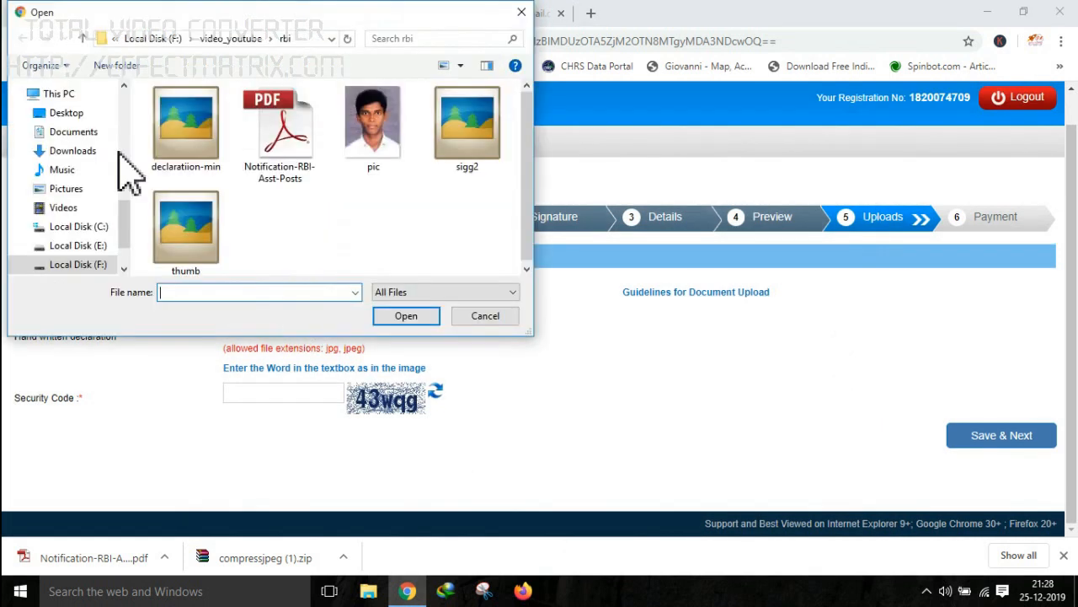
{"action": "left_click", "coordinate": [183, 228]}
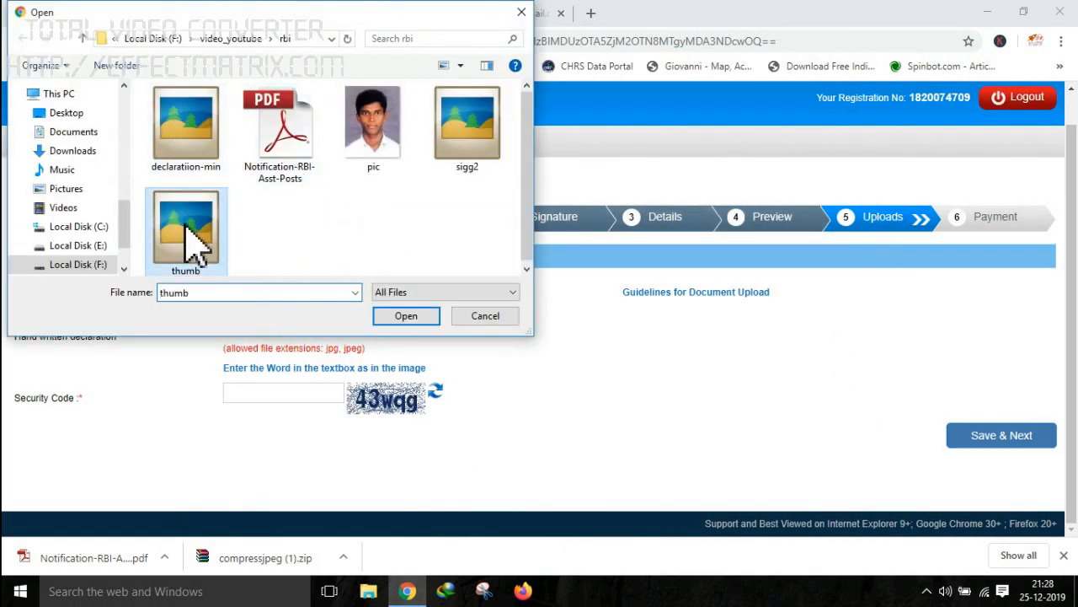
{"action": "left_click", "coordinate": [406, 317]}
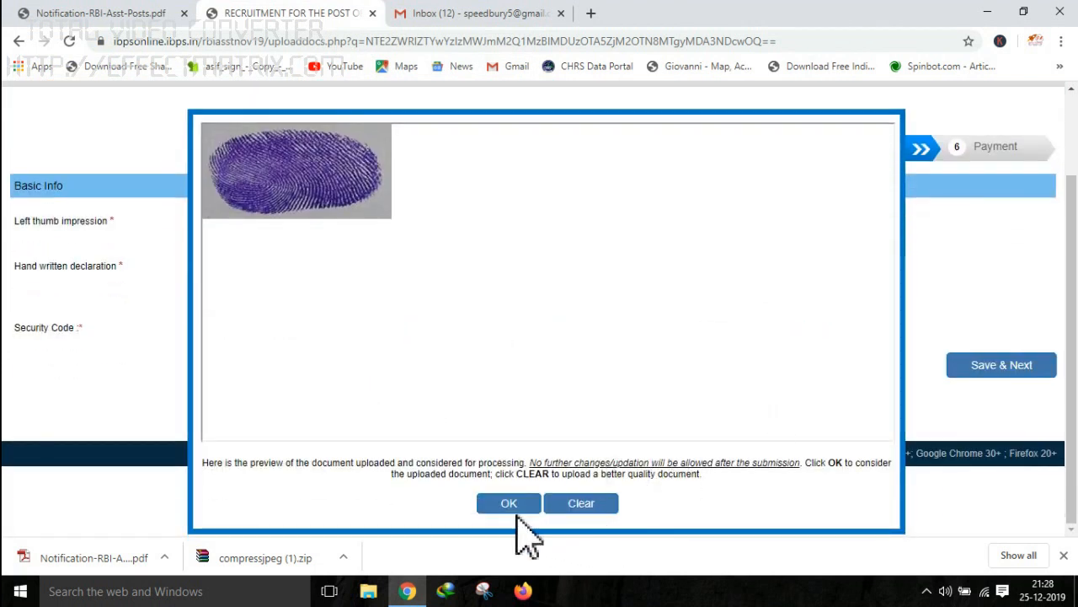
{"action": "left_click", "coordinate": [509, 503]}
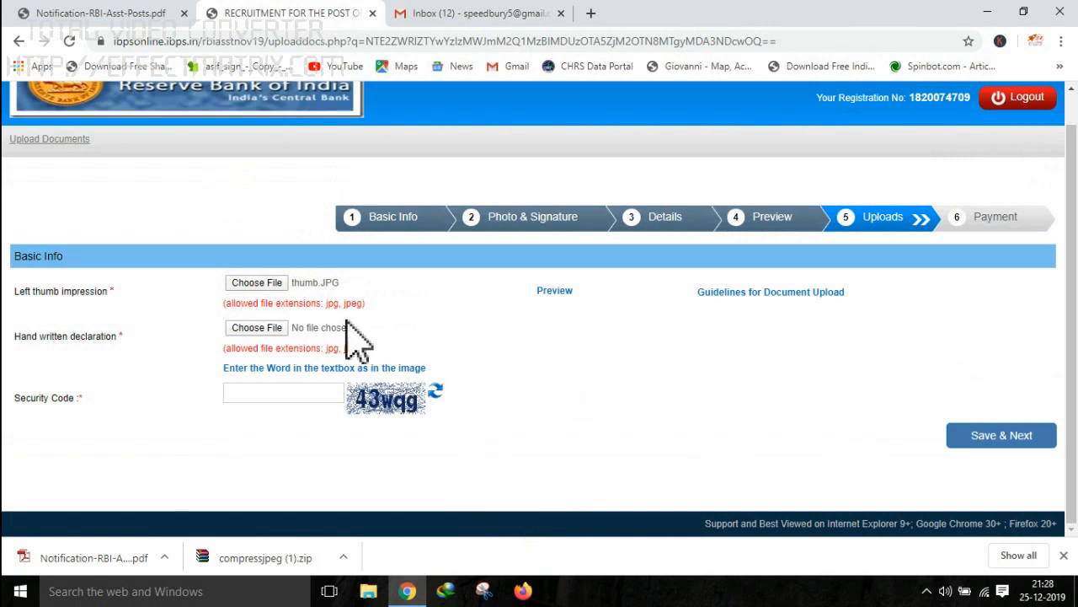
Upload the declaratiion-min image file as the hand-written declaration and accept its preview.
{"action": "left_click", "coordinate": [260, 327]}
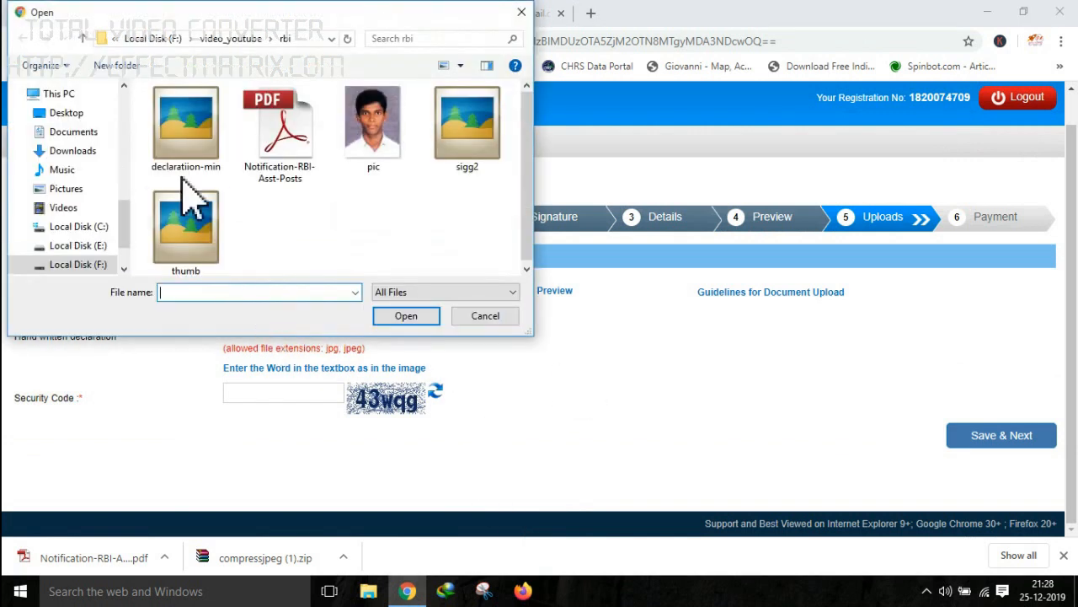
{"action": "left_click", "coordinate": [185, 143]}
{"action": "left_click", "coordinate": [421, 317]}
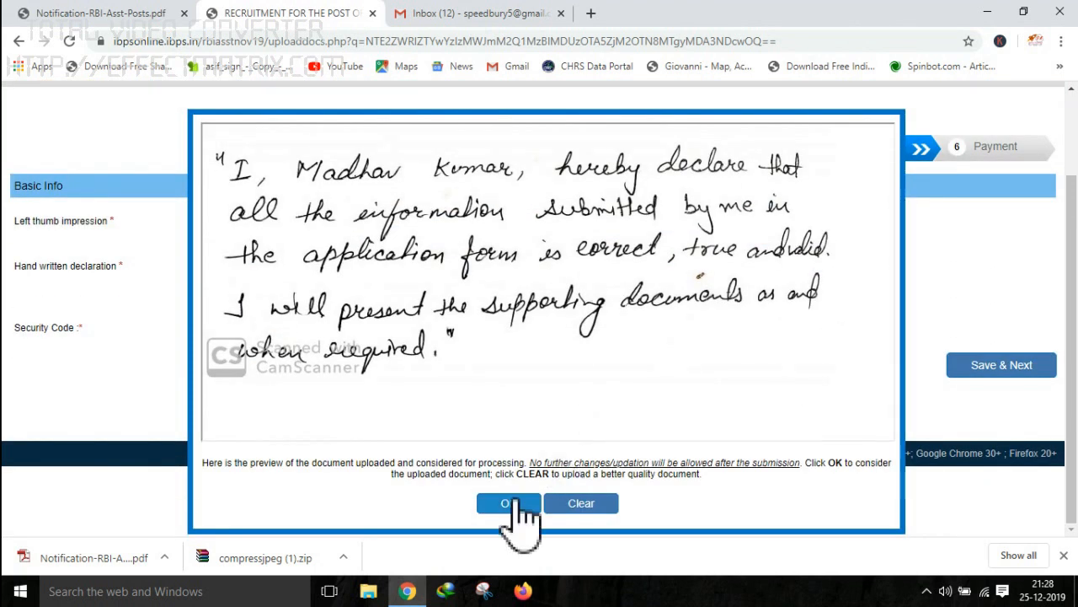
{"action": "left_click", "coordinate": [512, 503]}
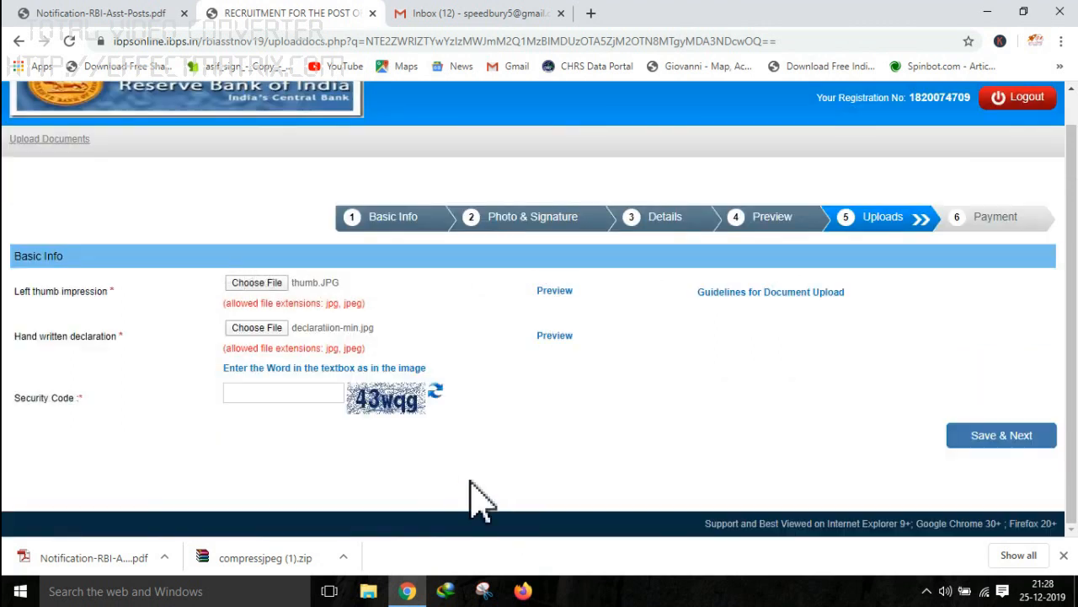
Enter the security code shown in the image, then save the uploaded documents and continue to the payment stage.
{"action": "left_click", "coordinate": [265, 400]}
{"action": "left_click", "coordinate": [1002, 437]}
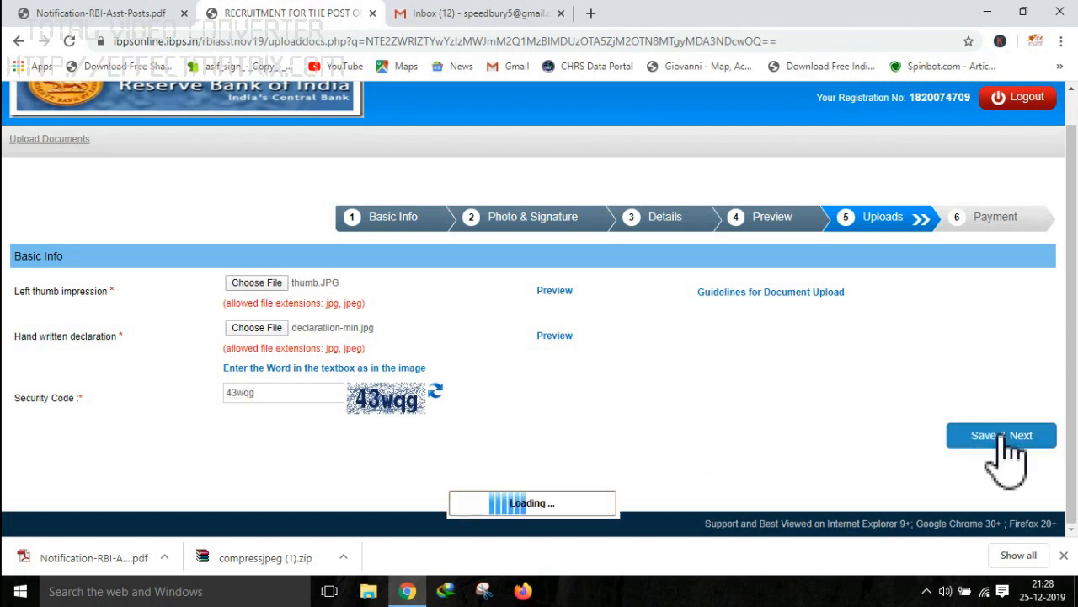
{"action": "left_click", "coordinate": [617, 162]}
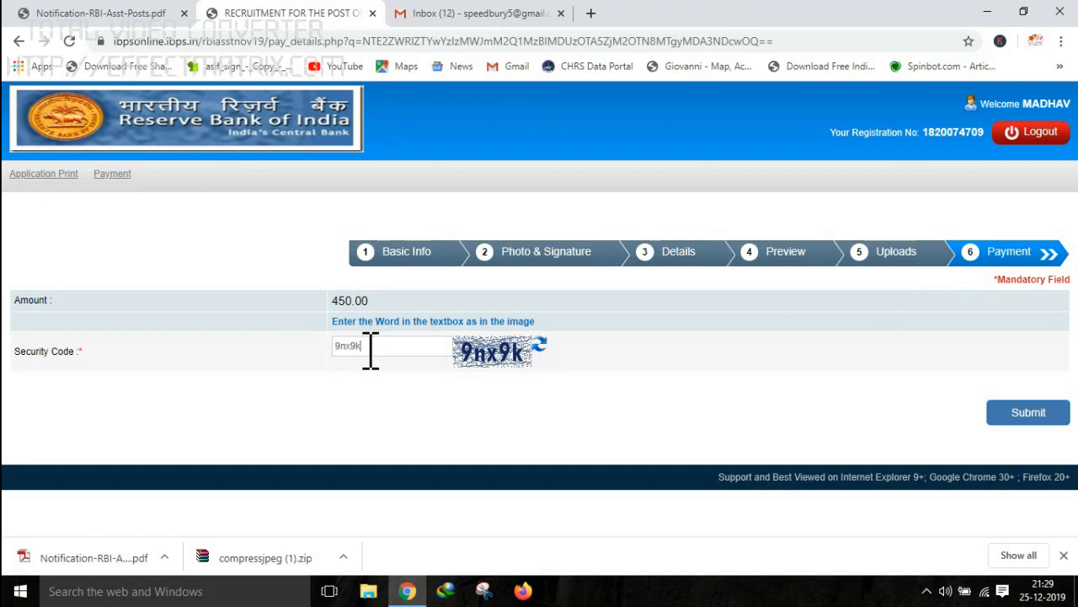
Submit the 450.00 fee details with the displayed security code entered and confirm proceeding to the payment gateway.
{"action": "left_click", "coordinate": [1029, 415]}
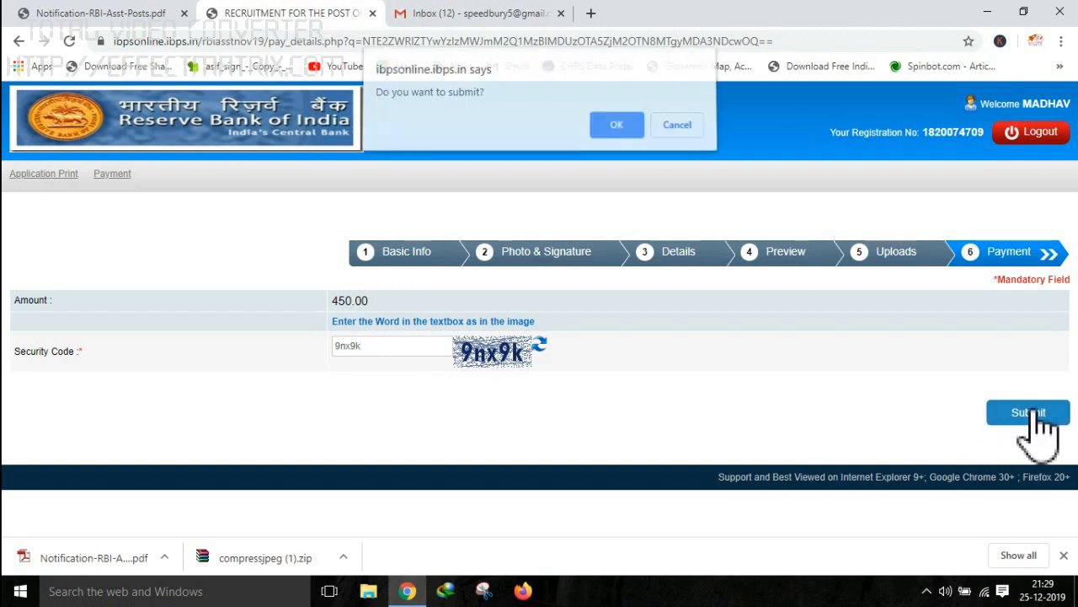
{"action": "left_click", "coordinate": [618, 131]}
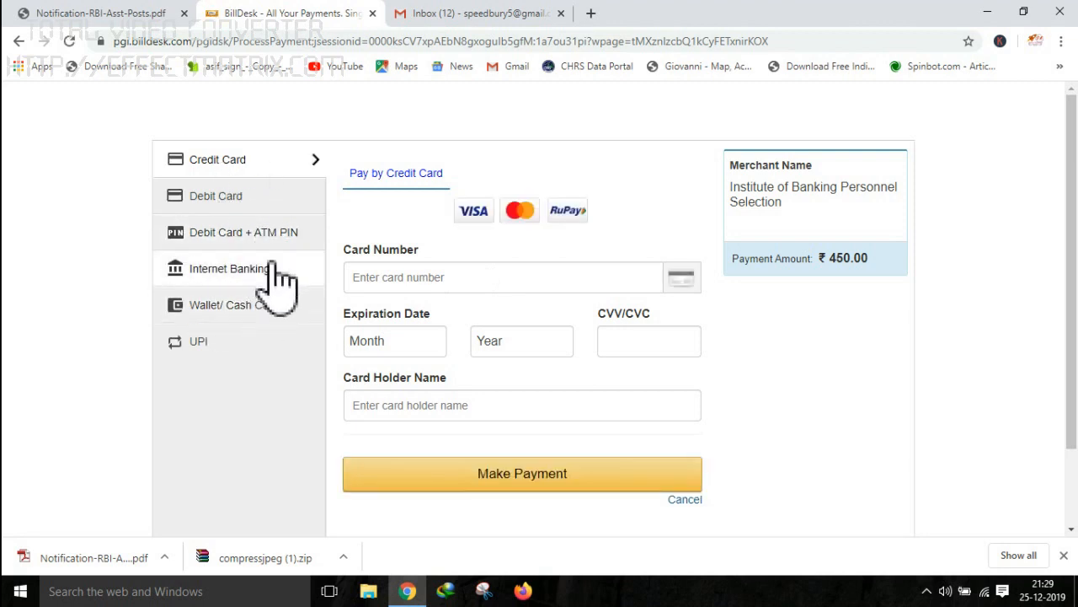
Choose debit card as the payment method and review the card details its form requires.
{"action": "left_click", "coordinate": [232, 199]}
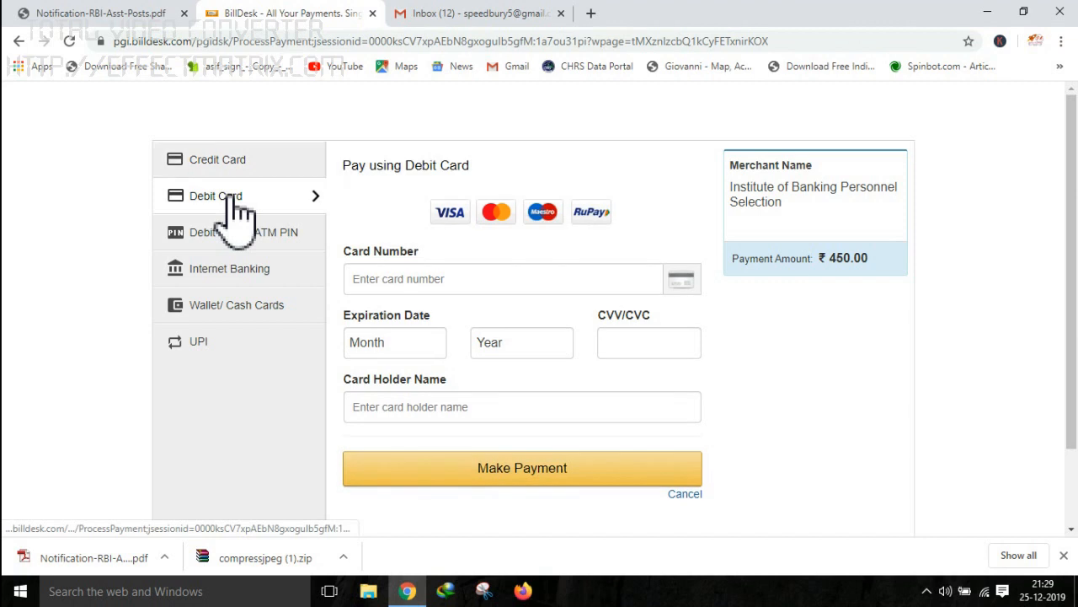
{"action": "left_click", "coordinate": [417, 282]}
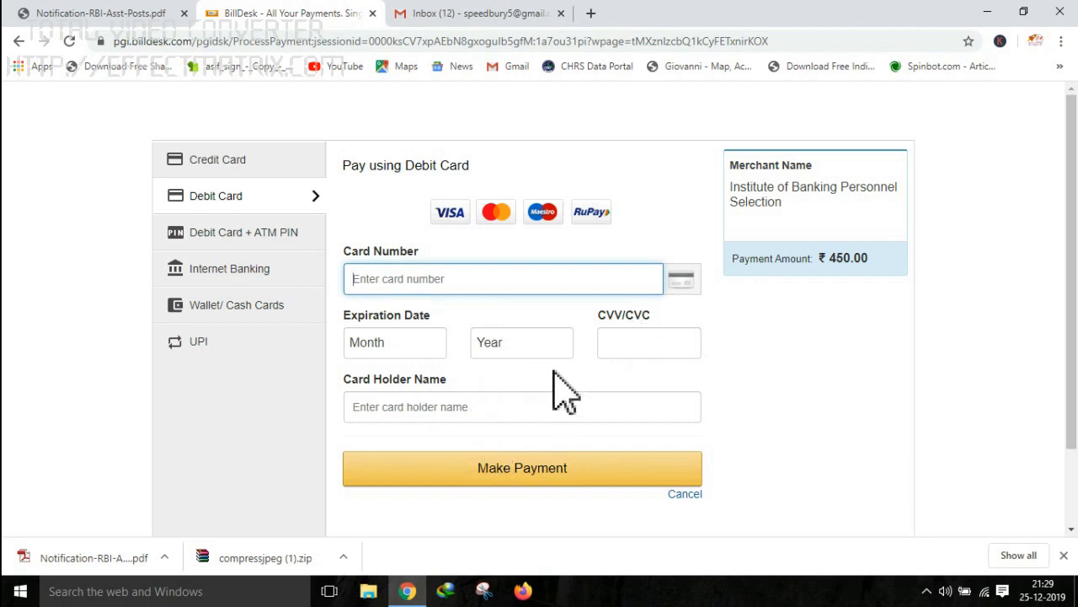
{"action": "left_click", "coordinate": [796, 387]}
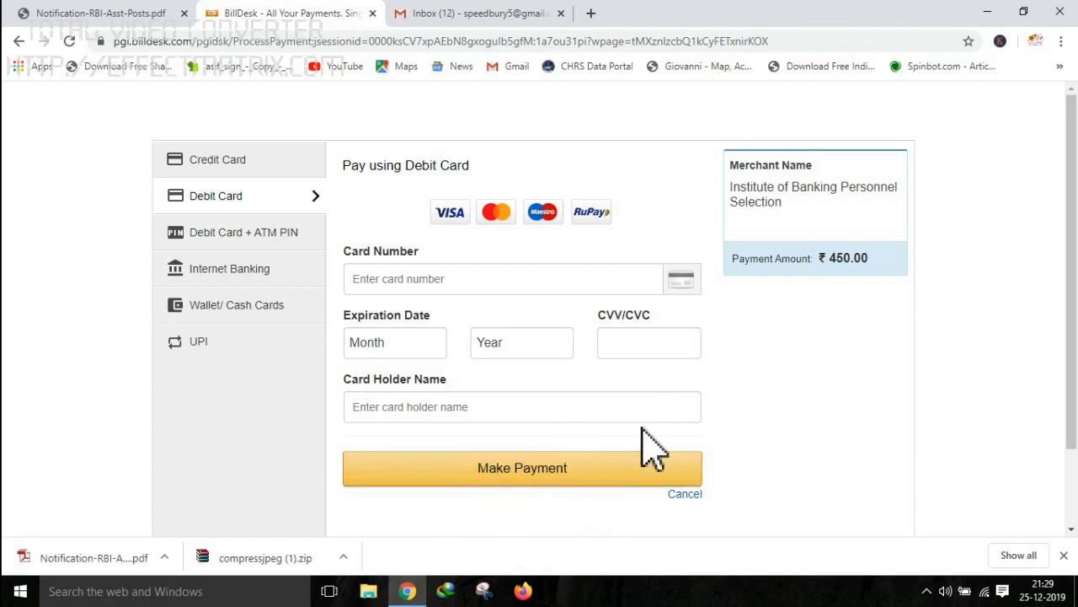
{"action": "scroll", "coordinate": [750, 469], "scroll_direction": "down", "scroll_amount": 1}
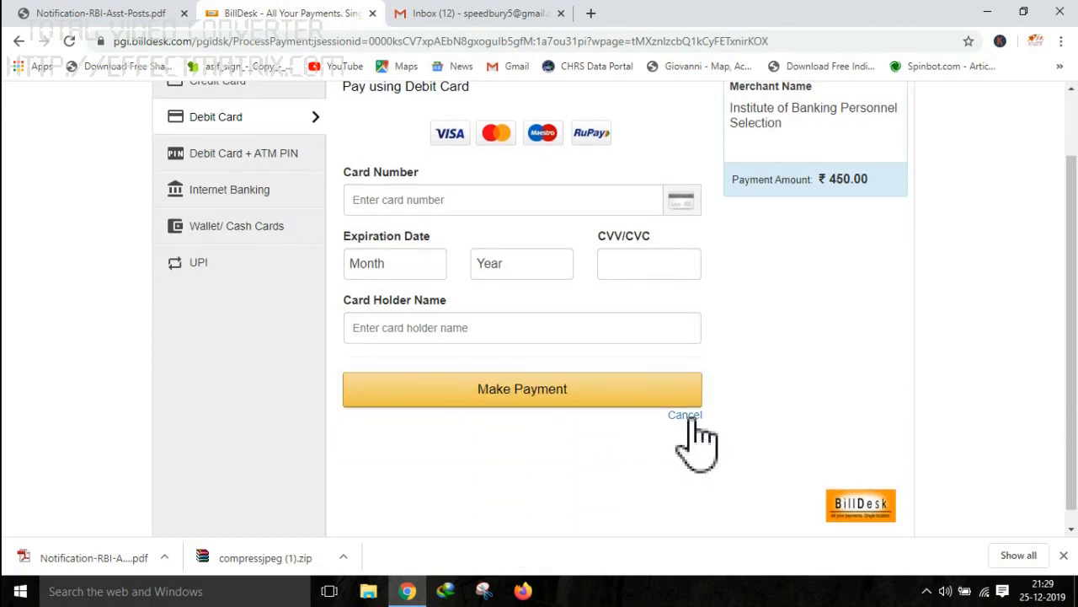
{"action": "scroll", "coordinate": [503, 439], "scroll_direction": "up", "scroll_amount": 1}
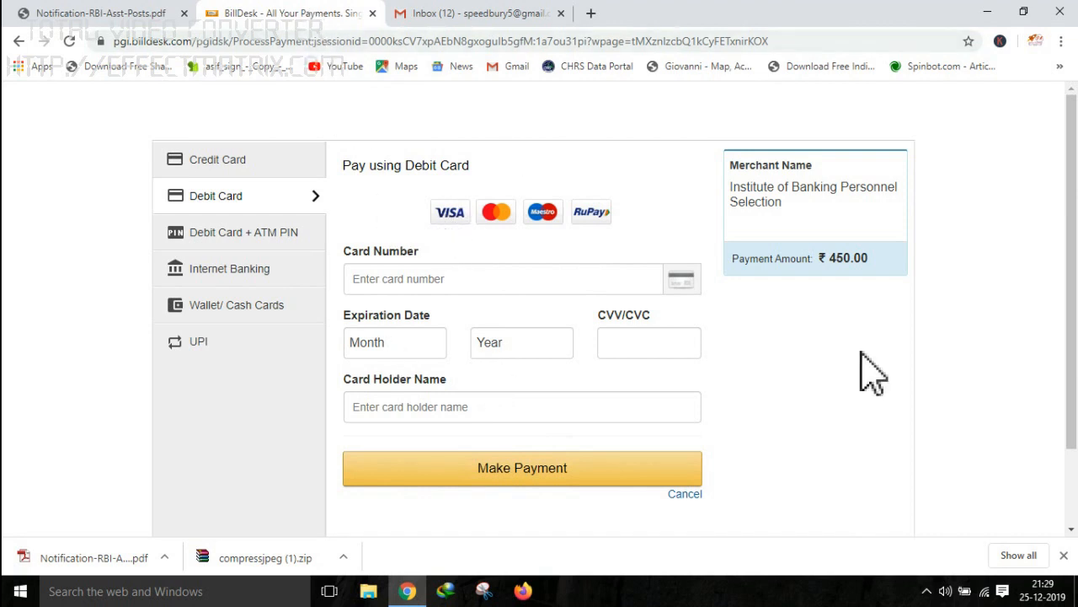
{"action": "left_click", "coordinate": [926, 592]}
{"action": "right_click", "coordinate": [925, 558]}
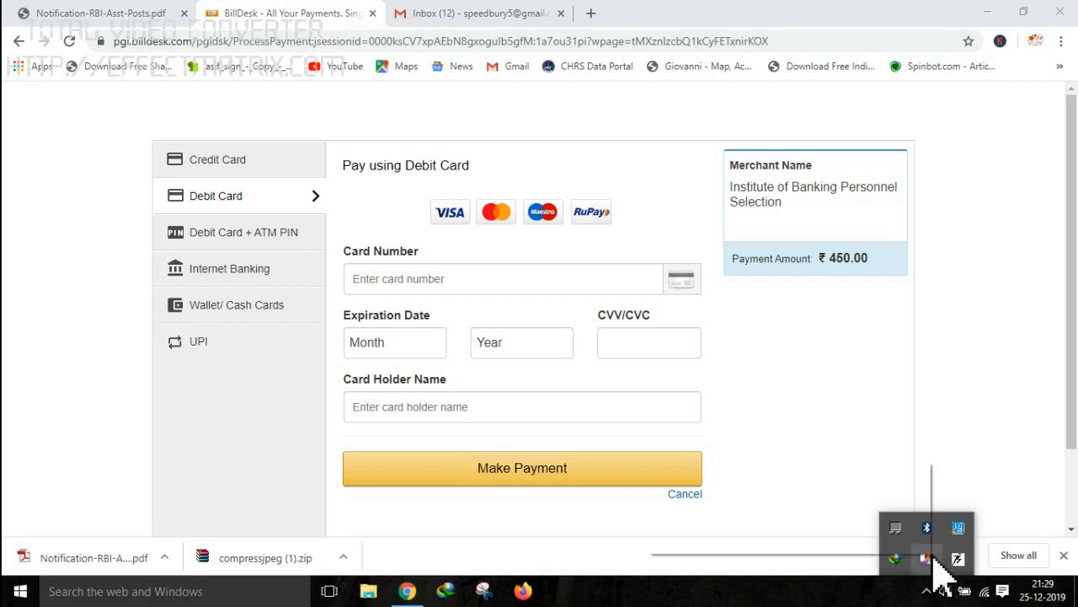
{"action": "left_click", "coordinate": [787, 487]}
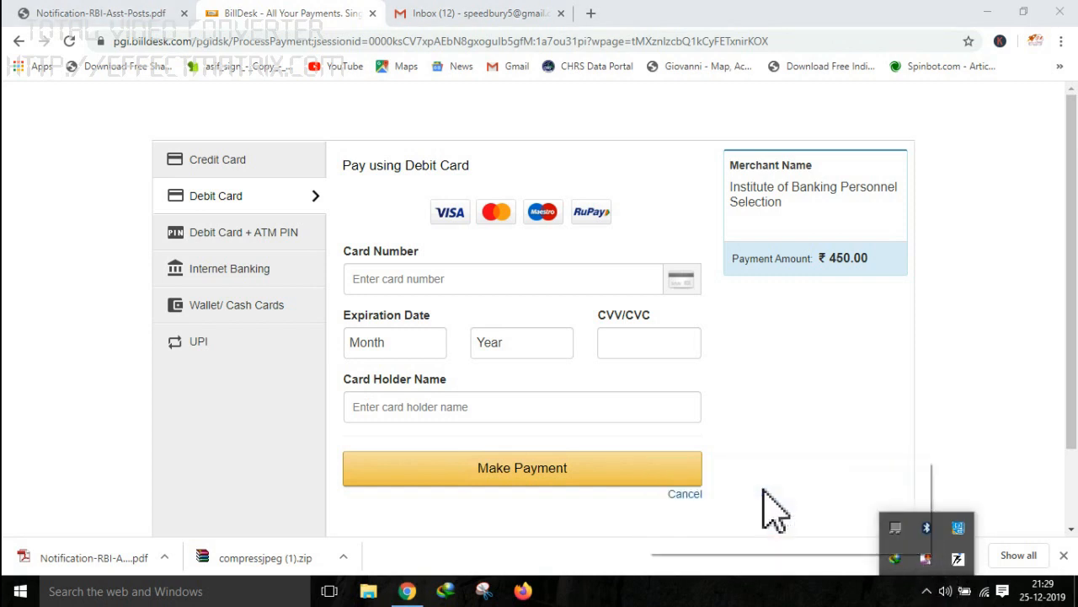